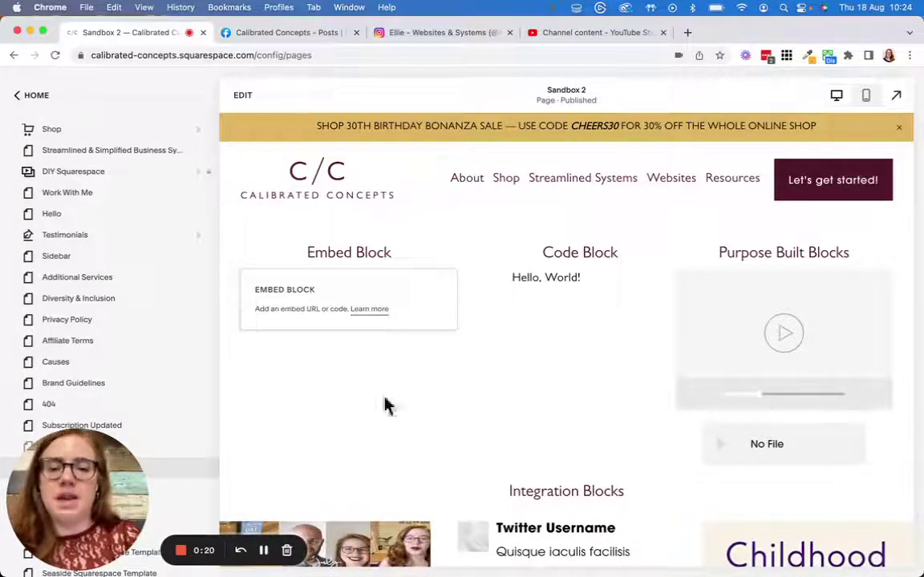
Open the Sandbox 2 page for editing.
scroll(594, 340, down, 3)
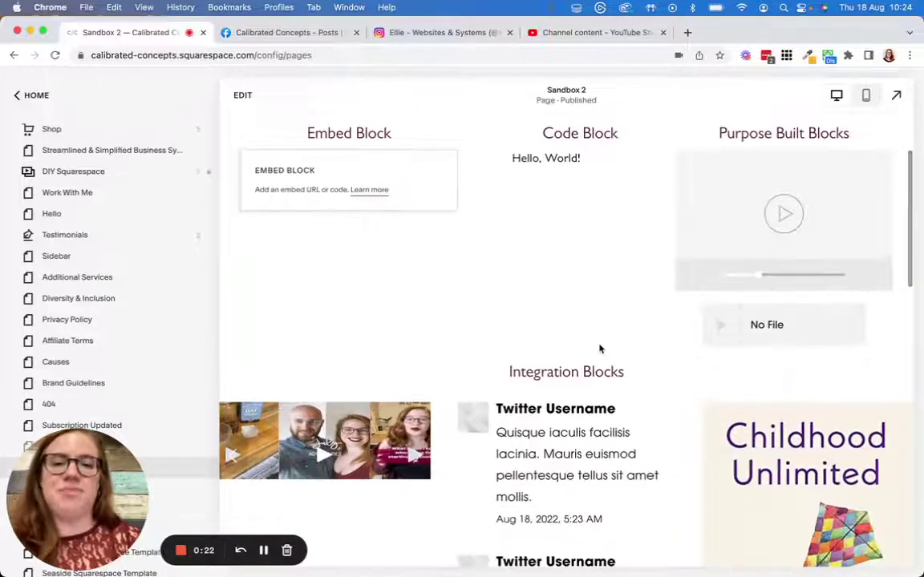
scroll(598, 351, up, 3)
click(242, 94)
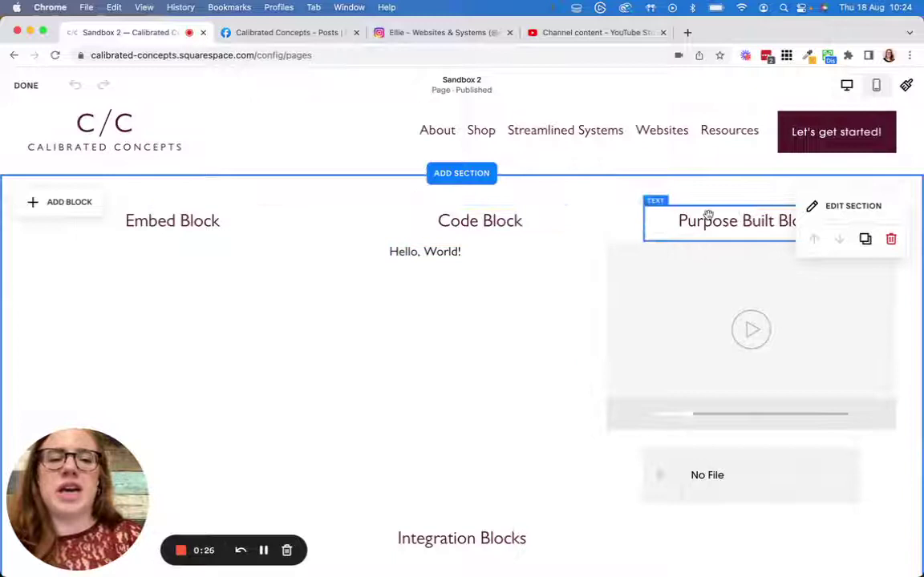
Look over the embed, code, purpose-built and integration blocks on the Sandbox 2 page.
scroll(706, 216, down, 2)
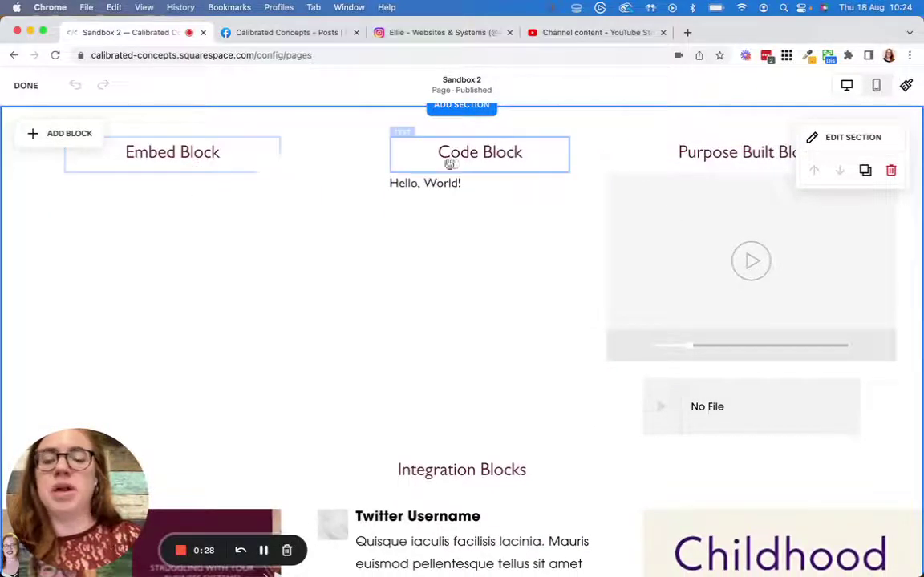
scroll(722, 209, up, 3)
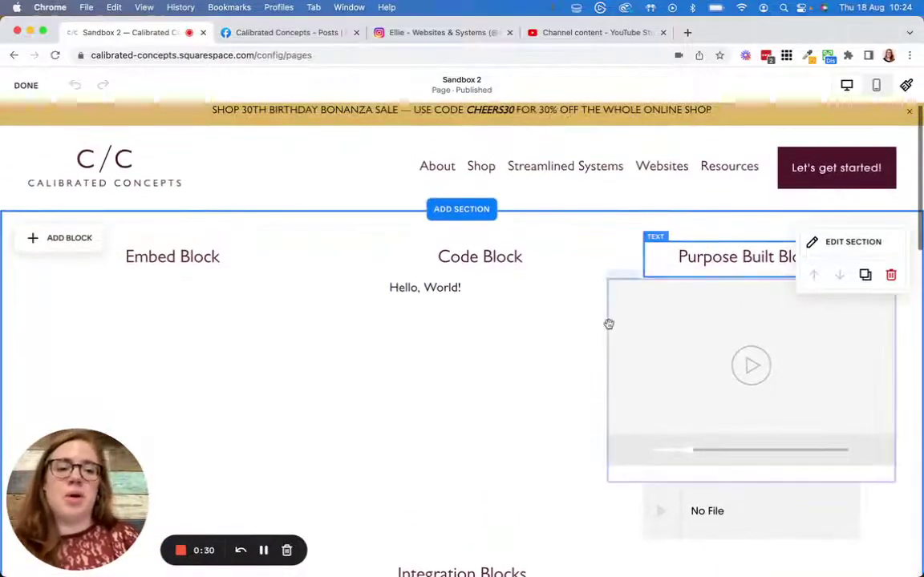
click(620, 419)
scroll(850, 232, down, 1)
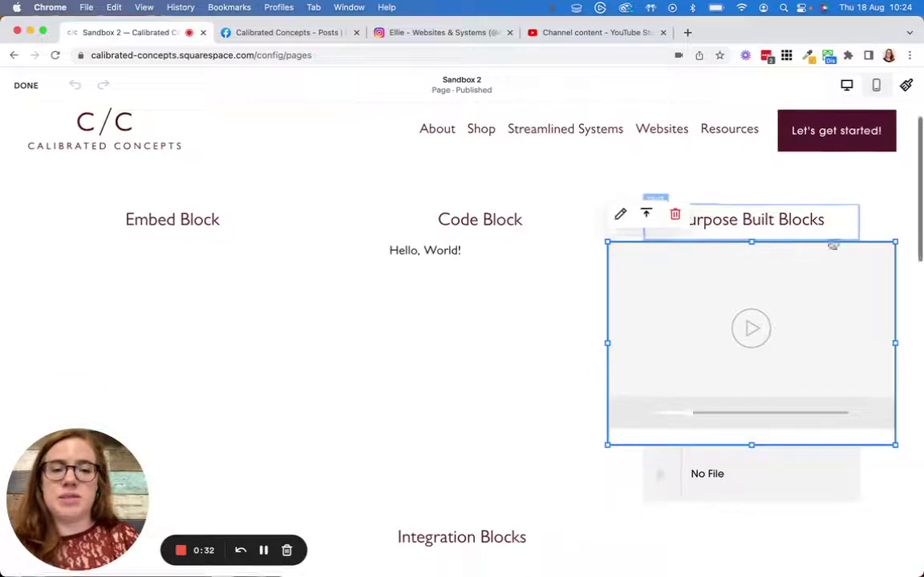
click(452, 382)
scroll(490, 327, down, 2)
scroll(490, 327, down, 3)
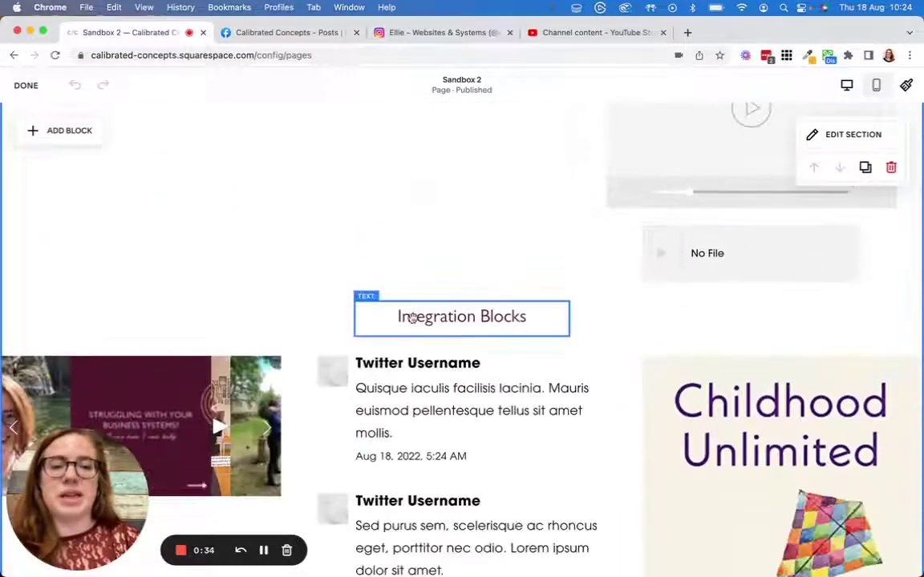
scroll(481, 289, down, 1)
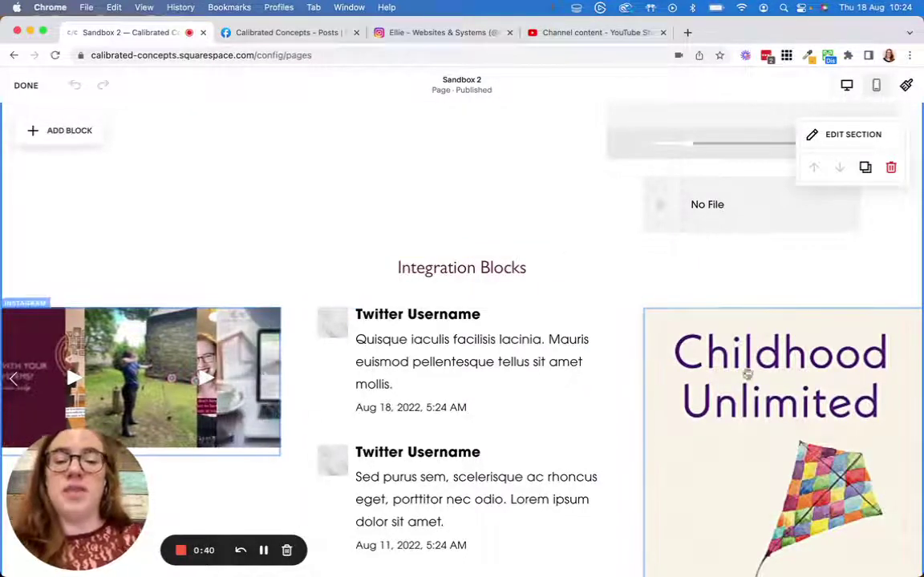
scroll(790, 375, down, 2)
scroll(426, 370, down, 4)
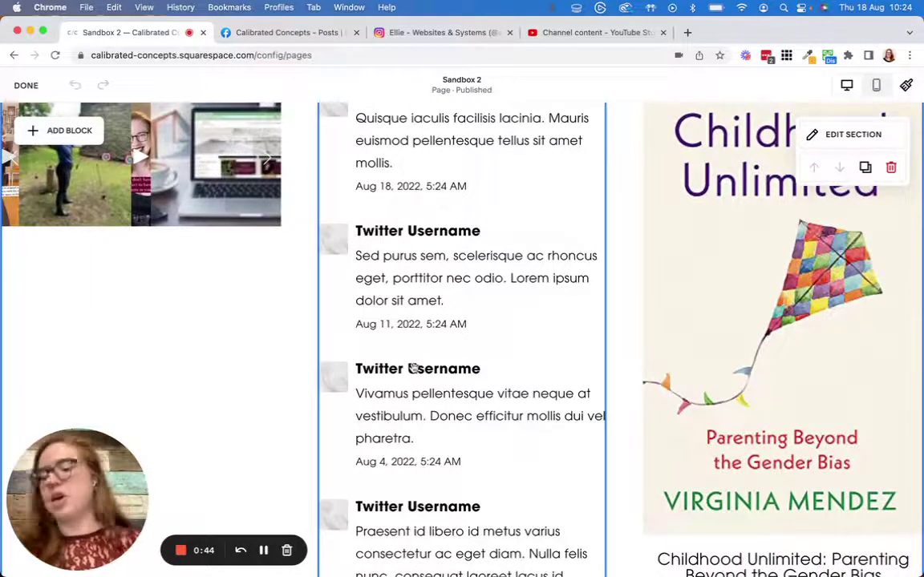
scroll(413, 367, up, 15)
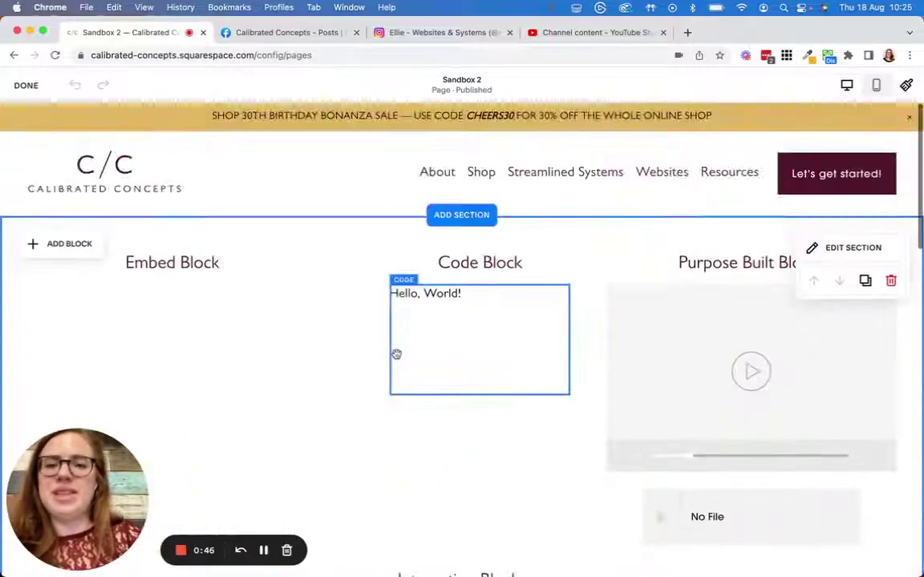
Switch to the Facebook post, pause its shared video and examine the post's web address.
click(349, 46)
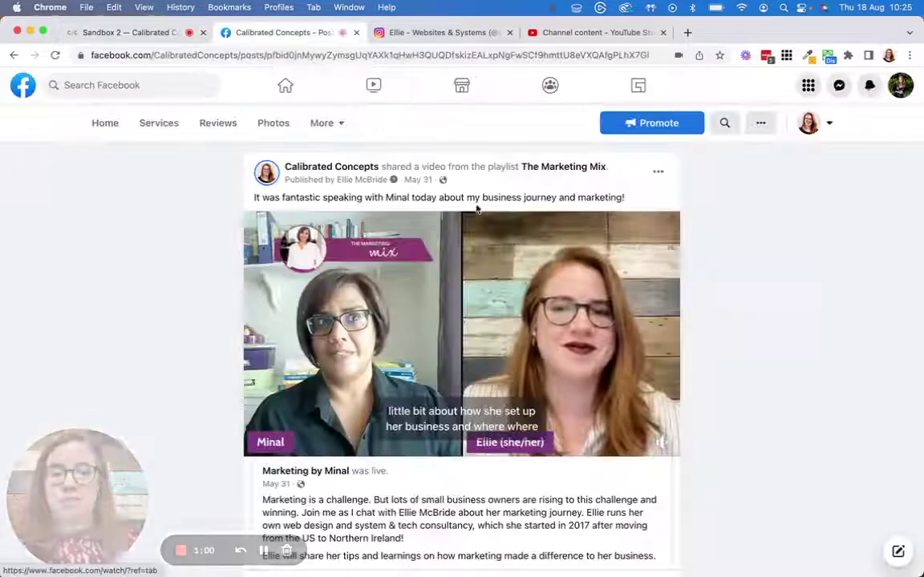
key(space)
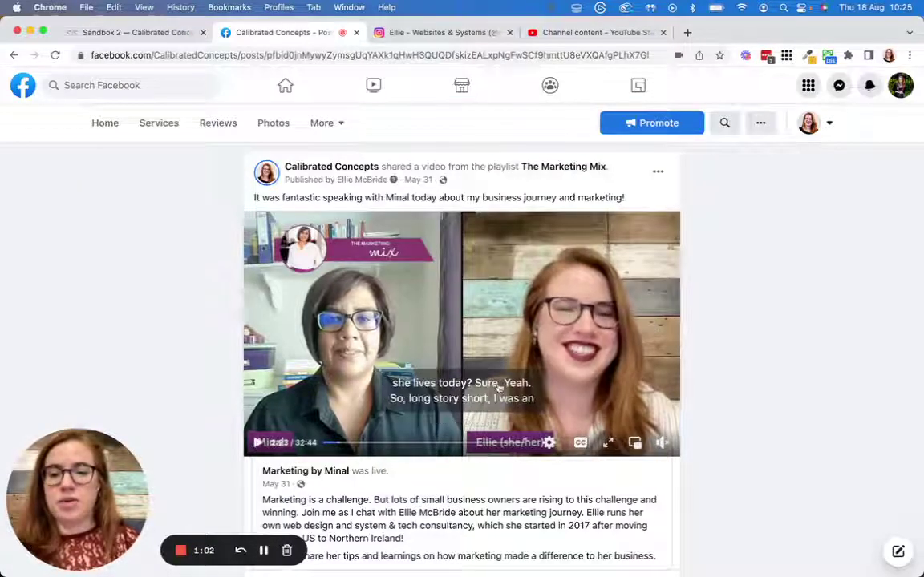
click(337, 57)
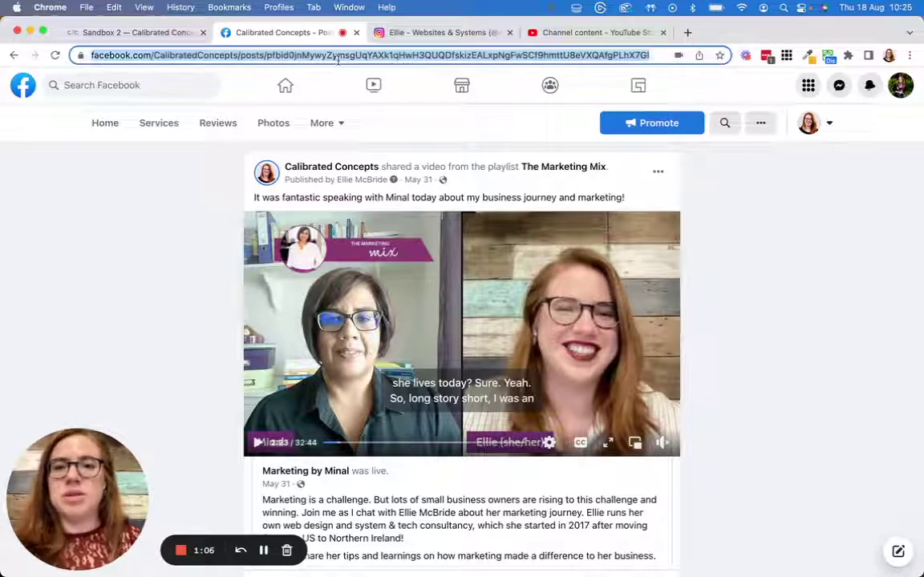
click(374, 164)
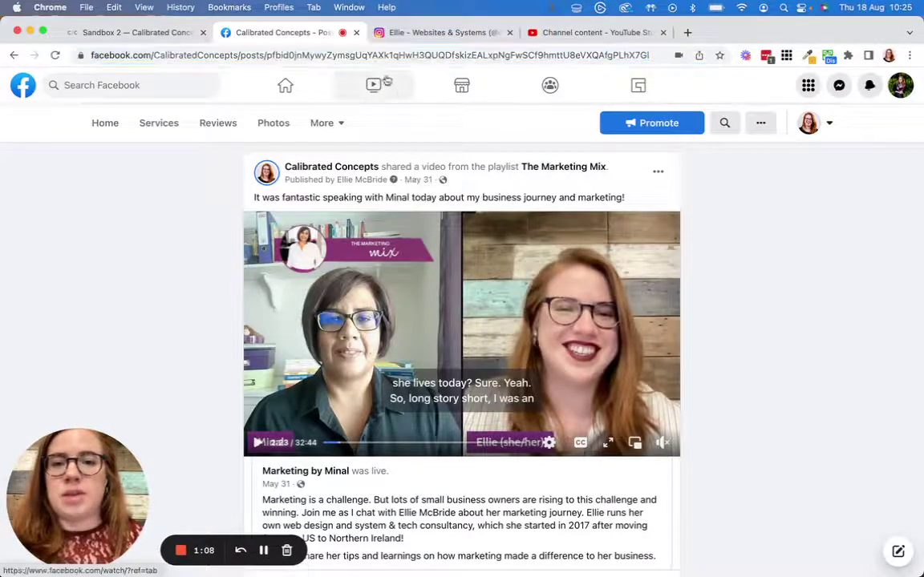
click(368, 56)
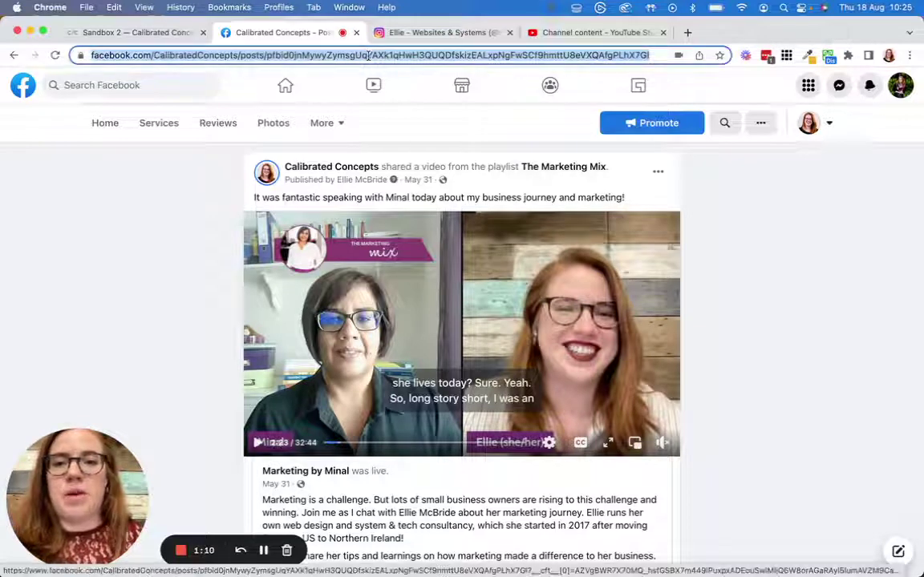
click(581, 166)
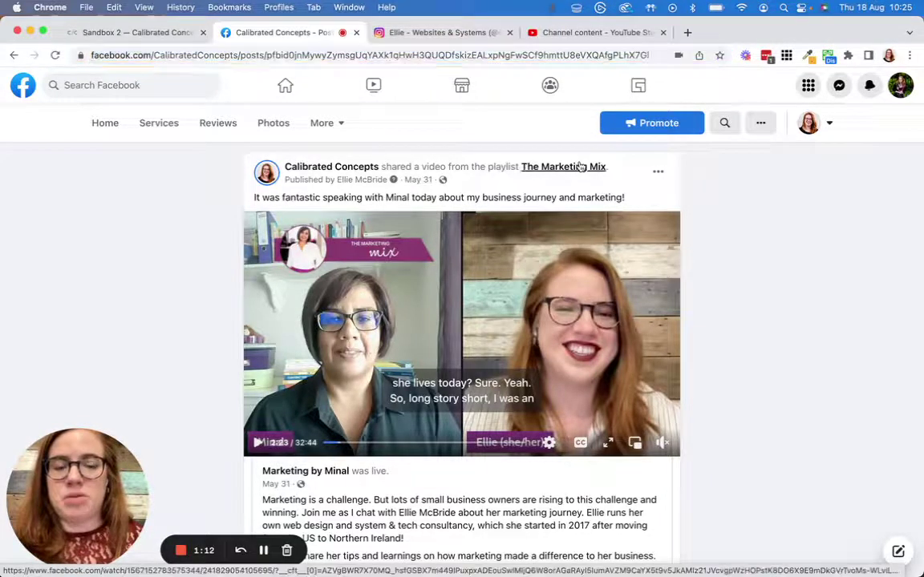
Find the original live video's source in the shared Facebook post and open that video on its own page.
scroll(385, 377, down, 2)
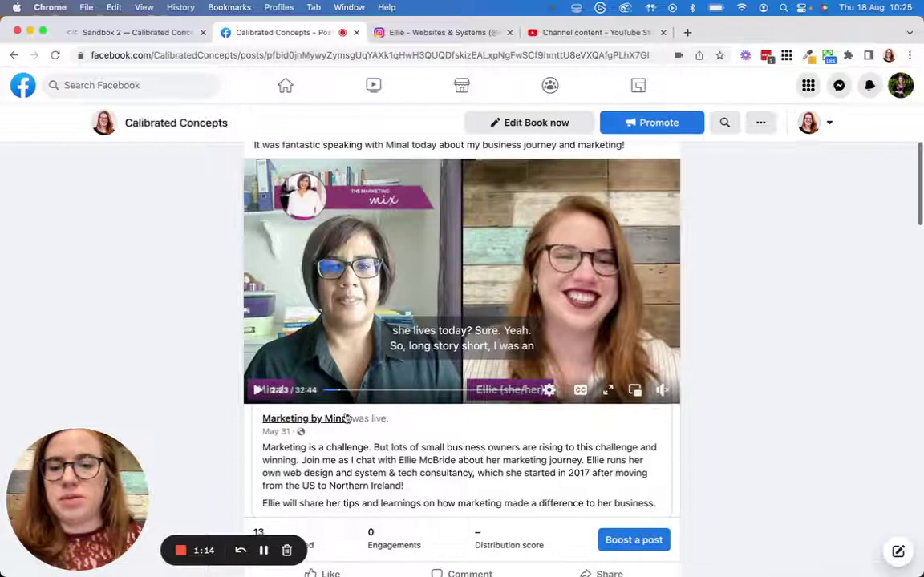
mouse_move(329, 422)
scroll(433, 480, down, 2)
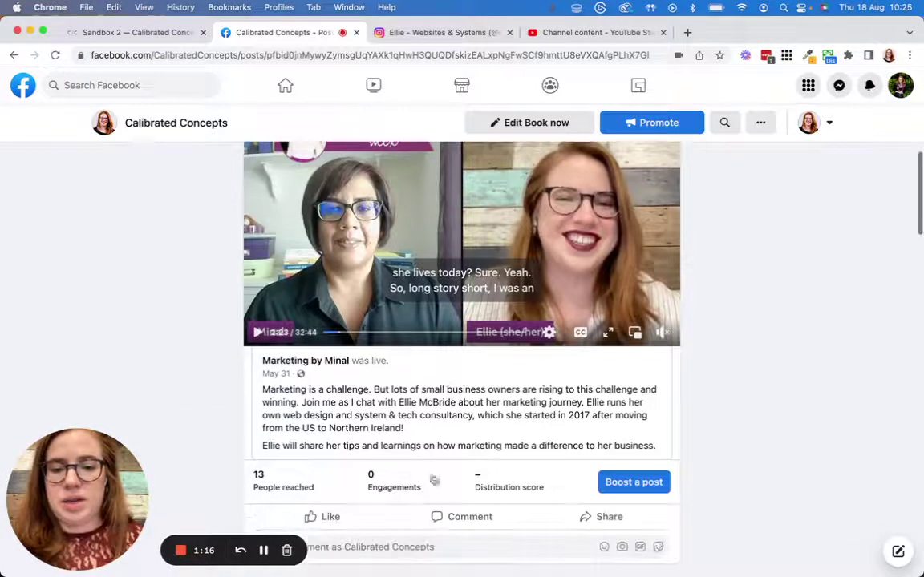
scroll(654, 401, up, 4)
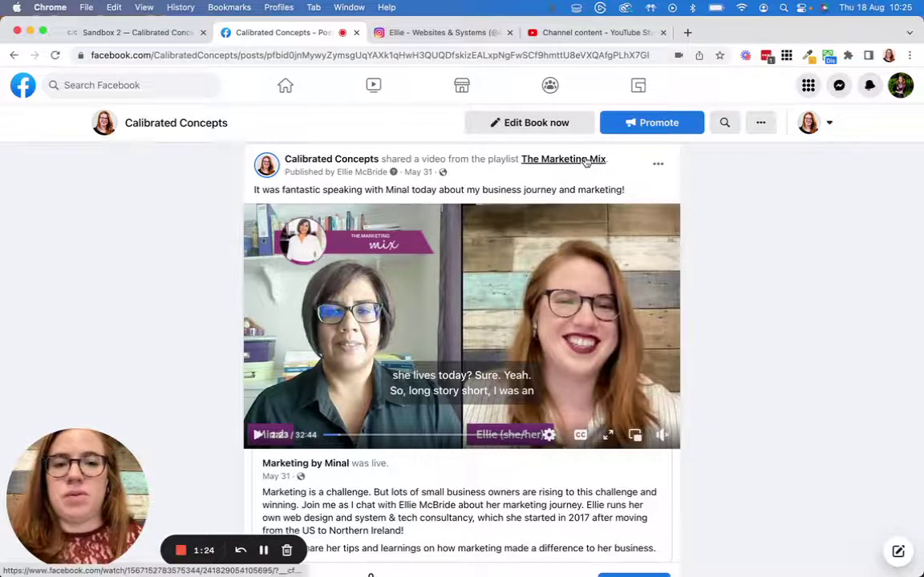
scroll(585, 159, down, 1)
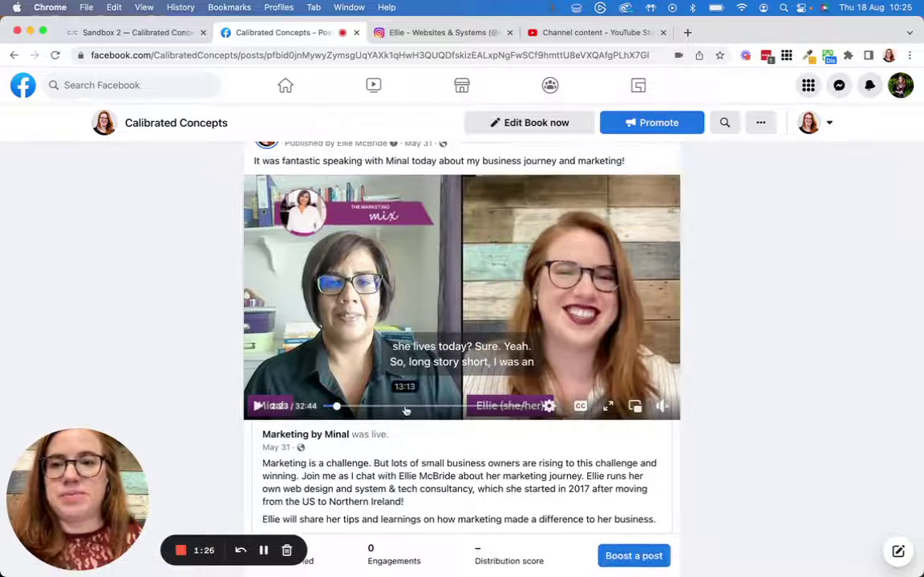
scroll(405, 410, down, 1)
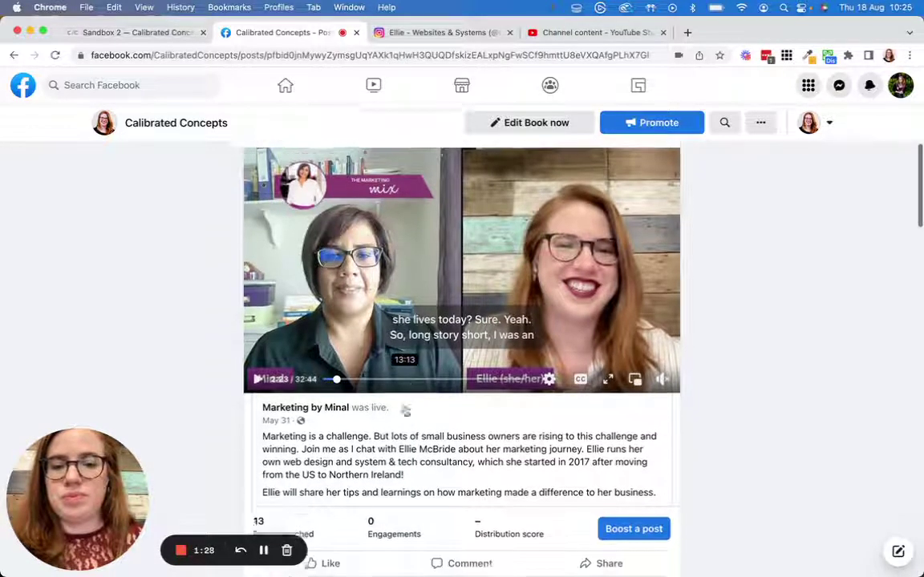
mouse_move(326, 399)
click(353, 240)
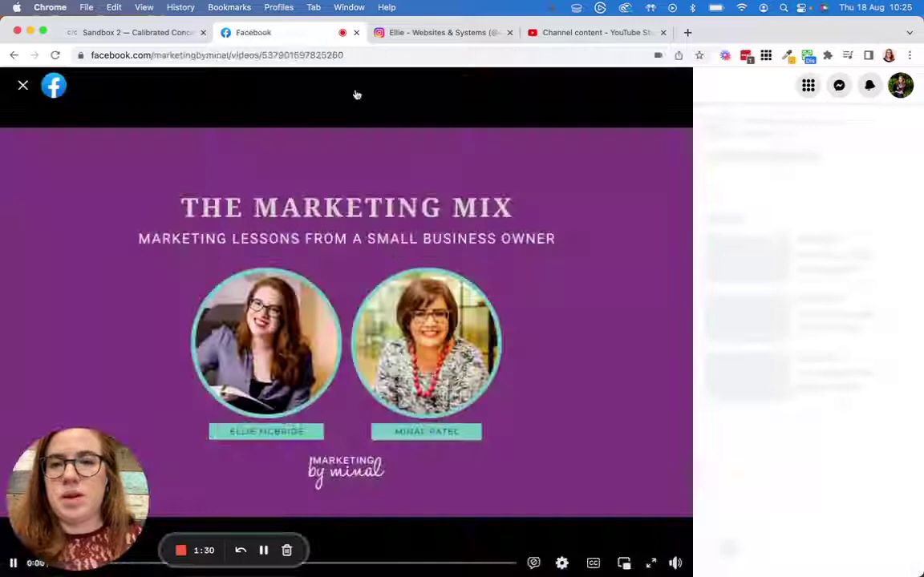
Pause the original Marketing Mix video and copy its page URL.
click(346, 56)
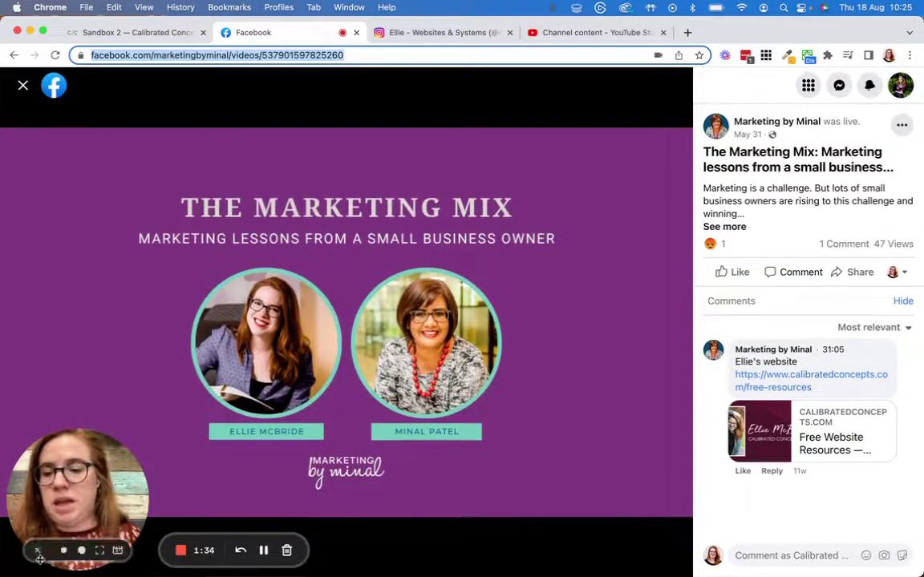
click(422, 428)
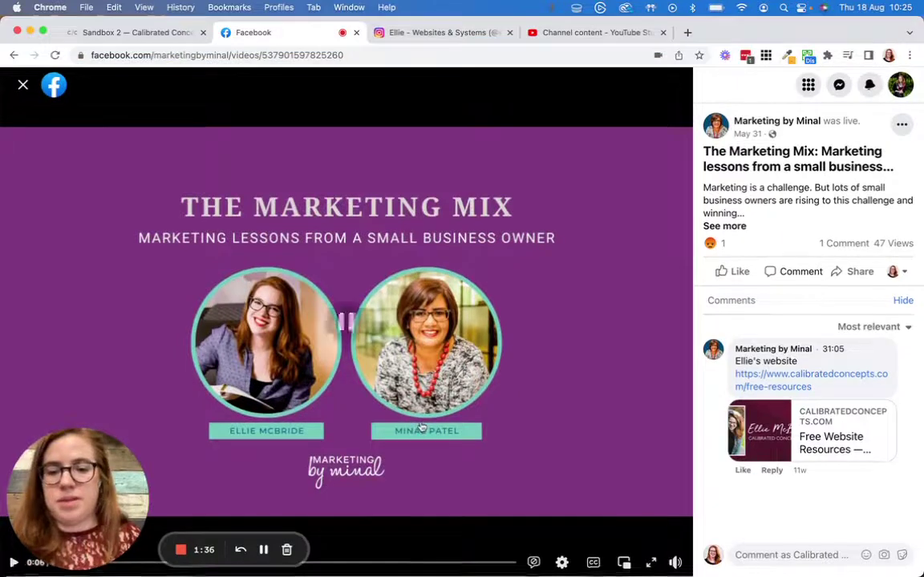
click(361, 56)
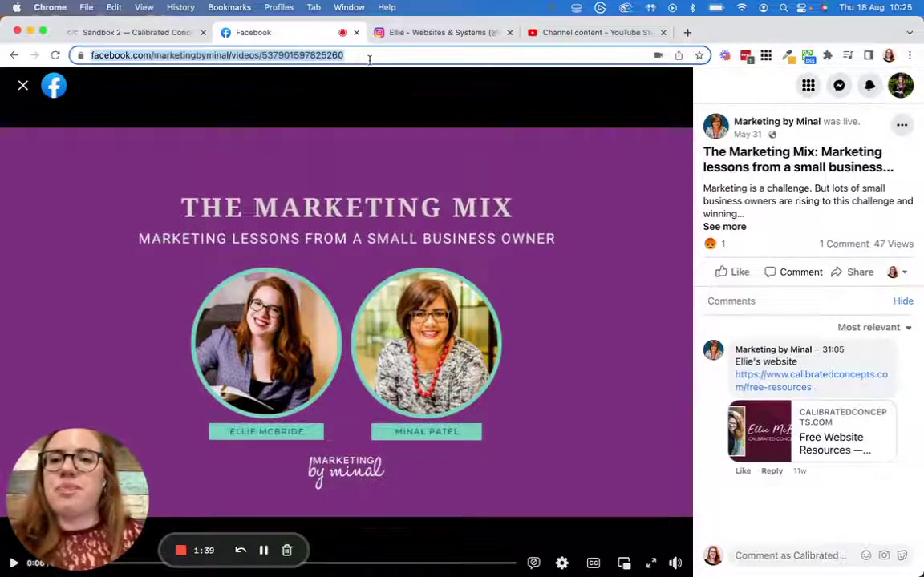
Return to the Squarespace page and review the available block types and the video block's source options.
click(127, 32)
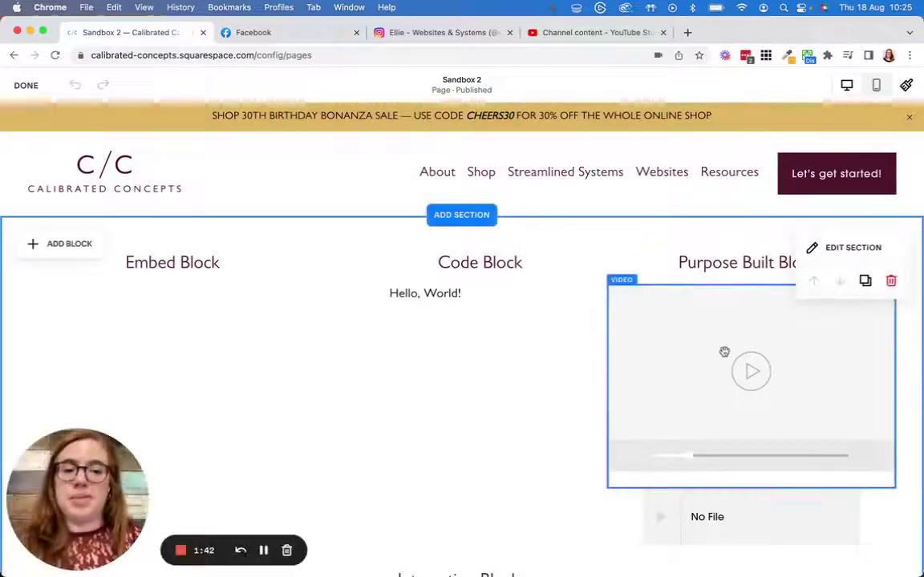
scroll(710, 340, down, 1)
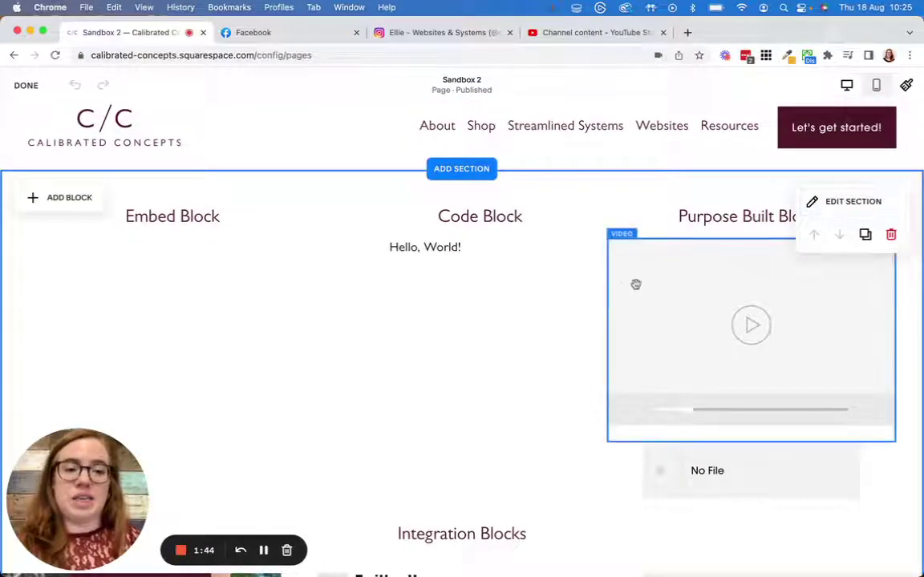
click(83, 198)
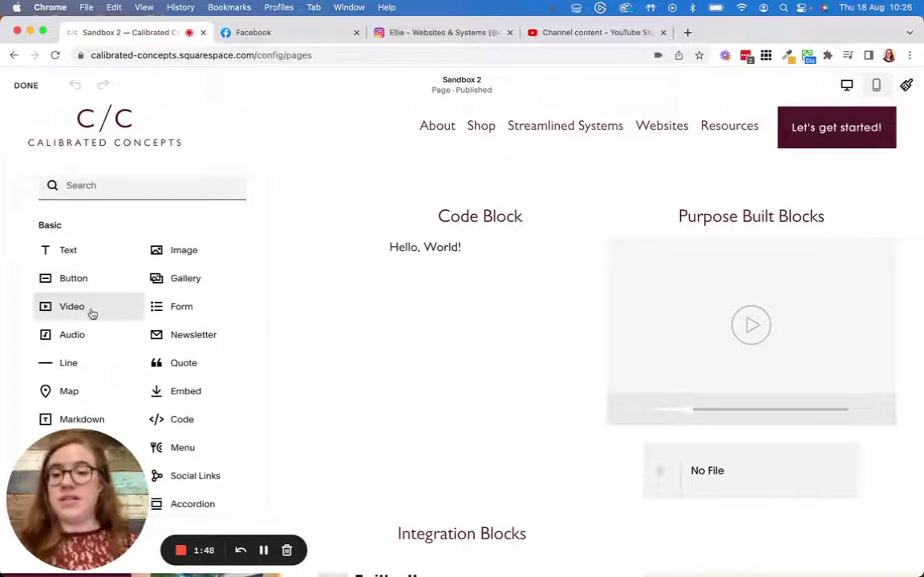
double_click(644, 321)
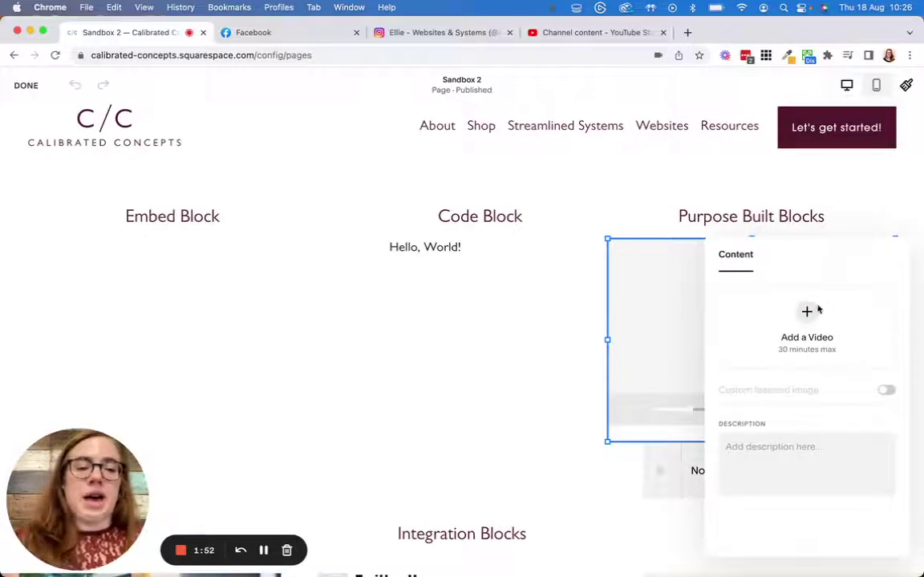
click(817, 310)
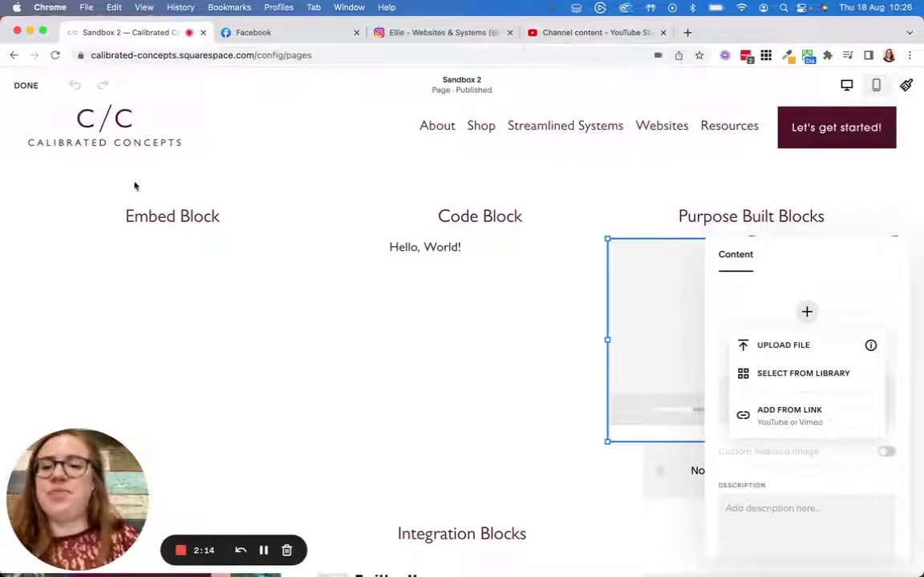
Enter the copied Facebook video URL as the embed block's link and save the page.
click(165, 281)
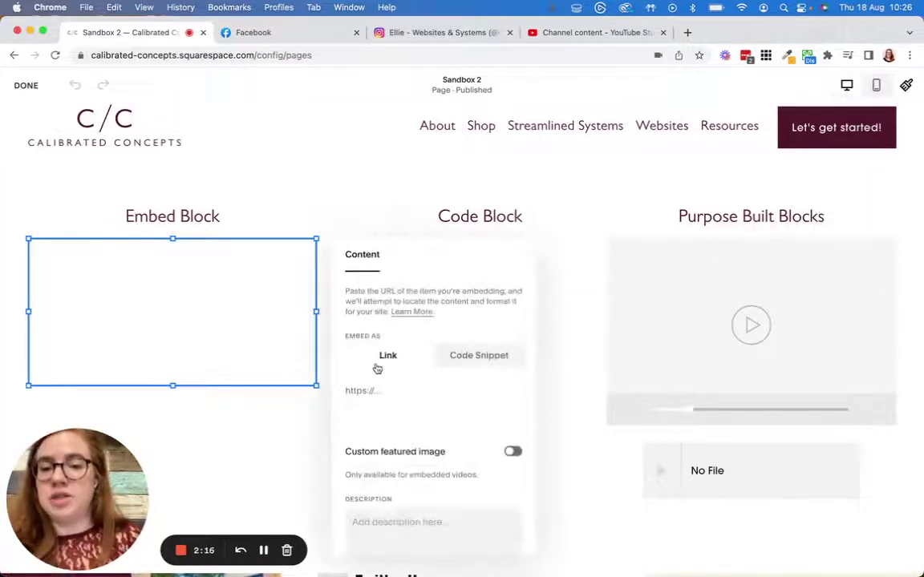
scroll(383, 353, down, 1)
click(402, 365)
key(super+v)
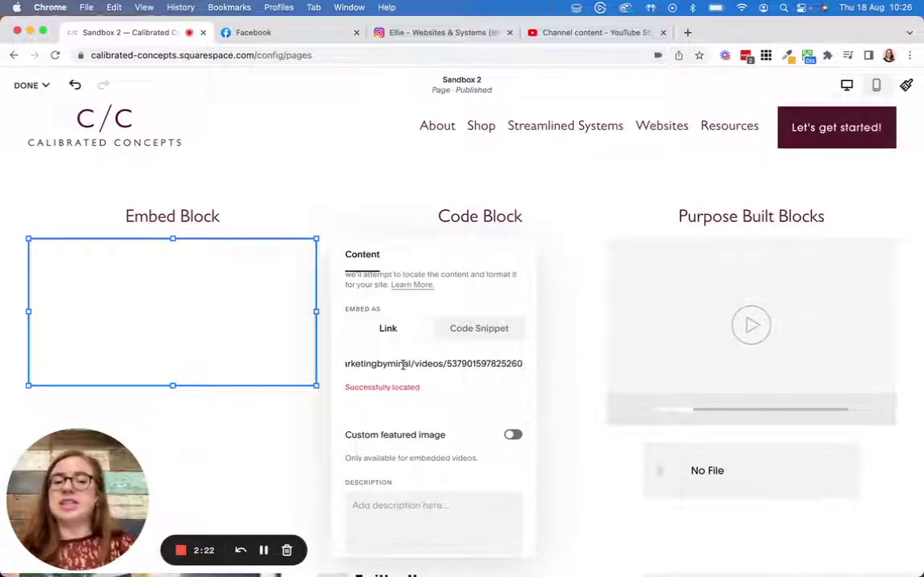
click(30, 118)
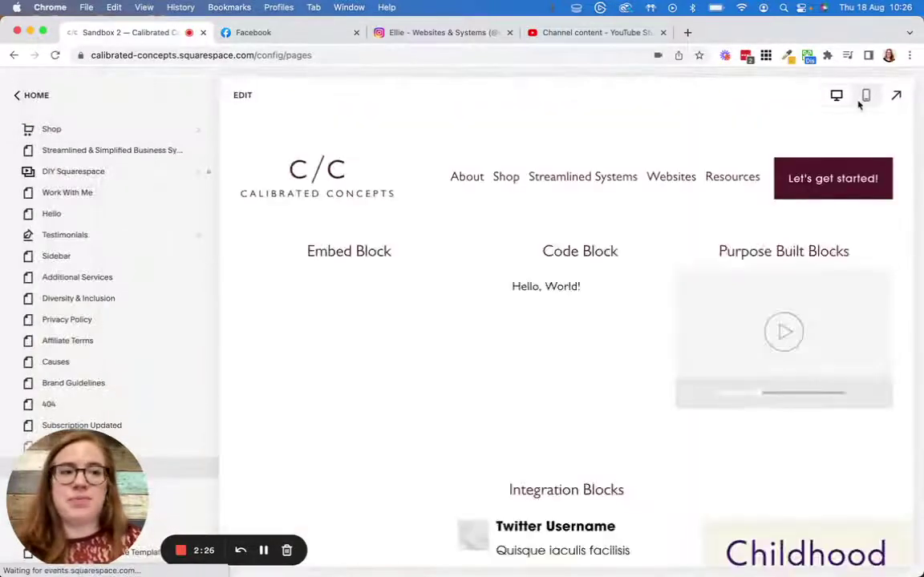
Preview the Sandbox 2 page in full view and reopen it for editing.
click(898, 94)
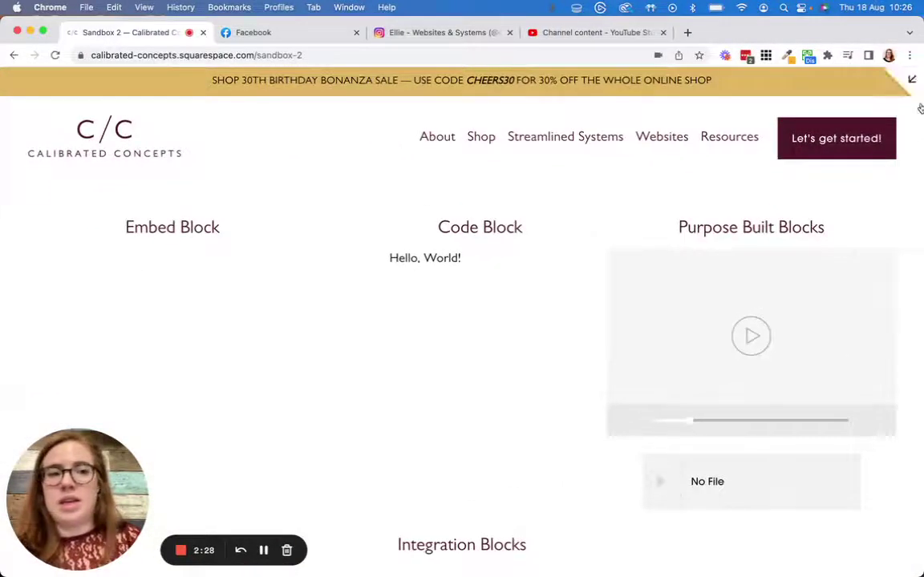
click(914, 77)
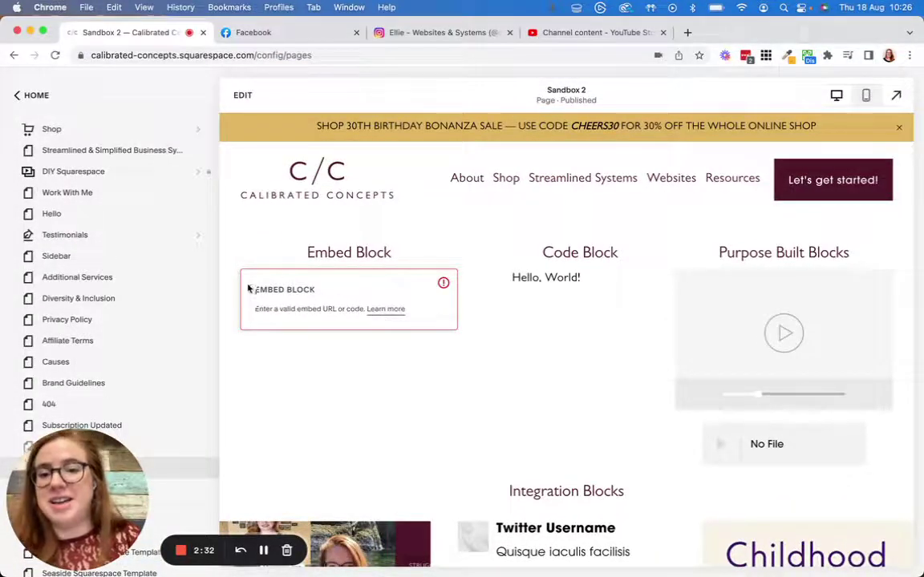
click(241, 96)
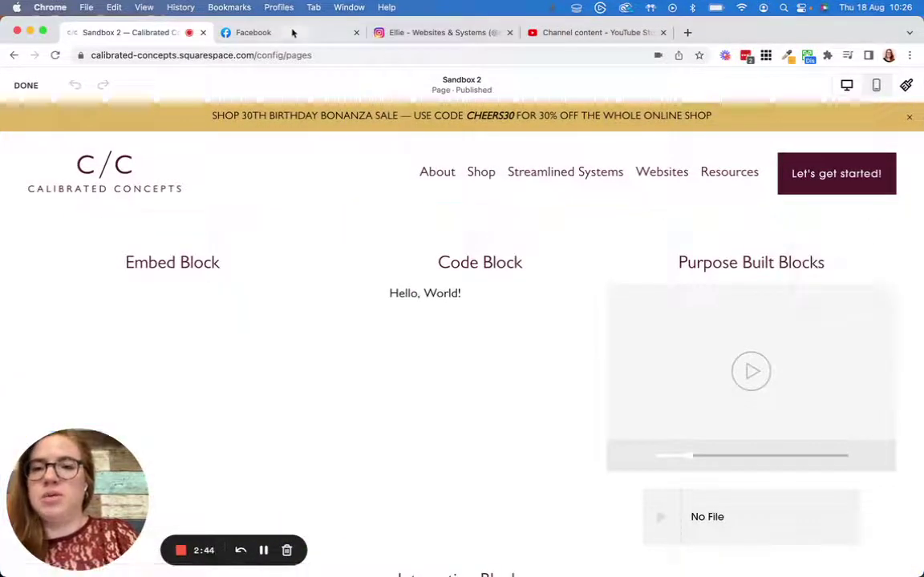
Switch to Facebook and copy the Marketing Mix video's embed code with the full post included.
click(281, 34)
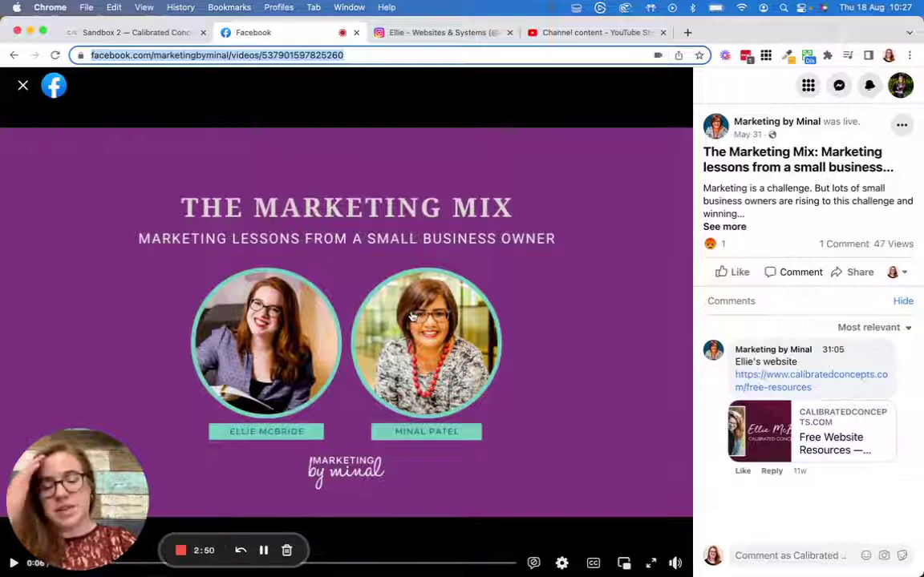
click(562, 563)
click(564, 567)
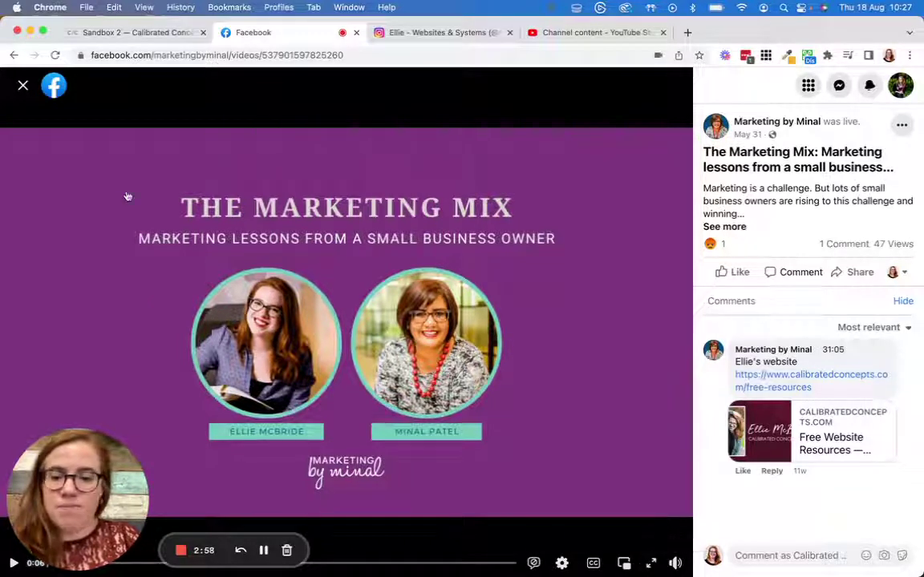
click(857, 273)
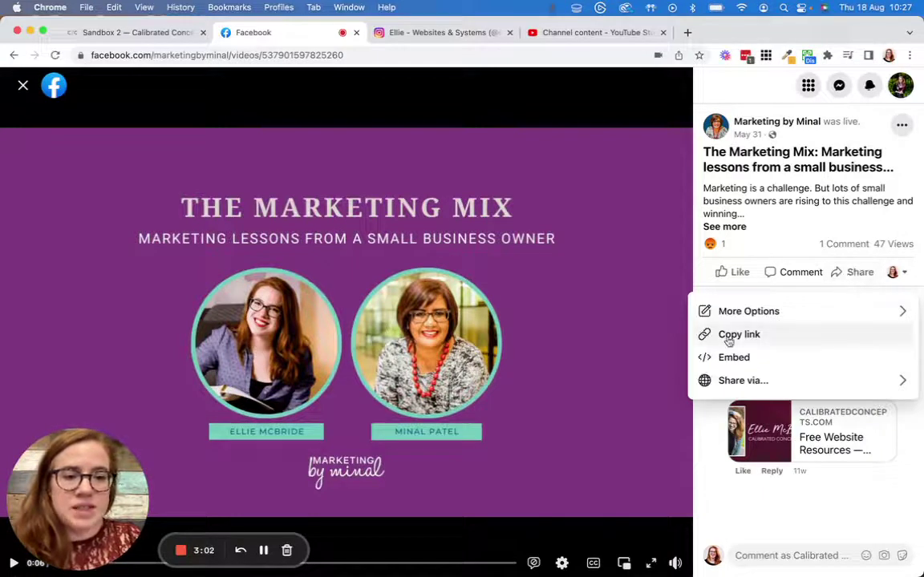
click(728, 382)
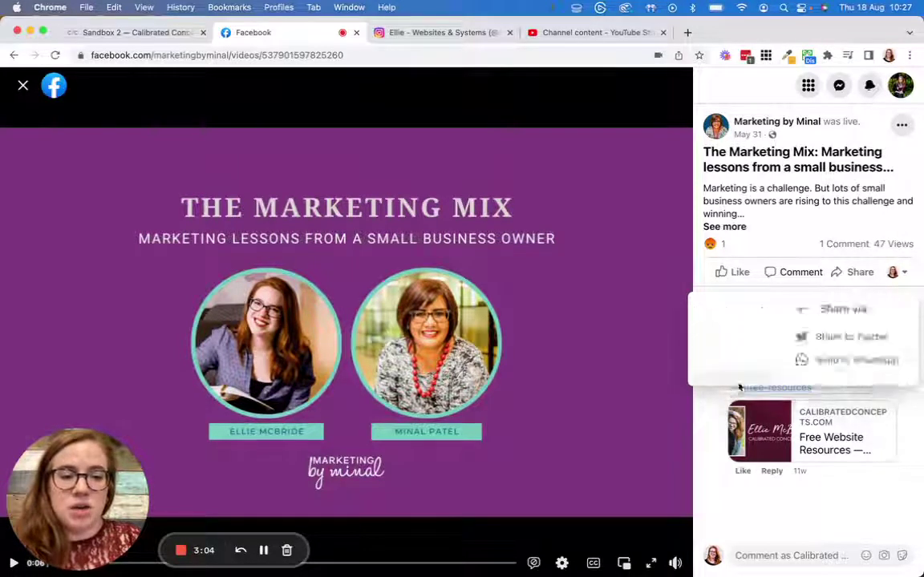
click(697, 308)
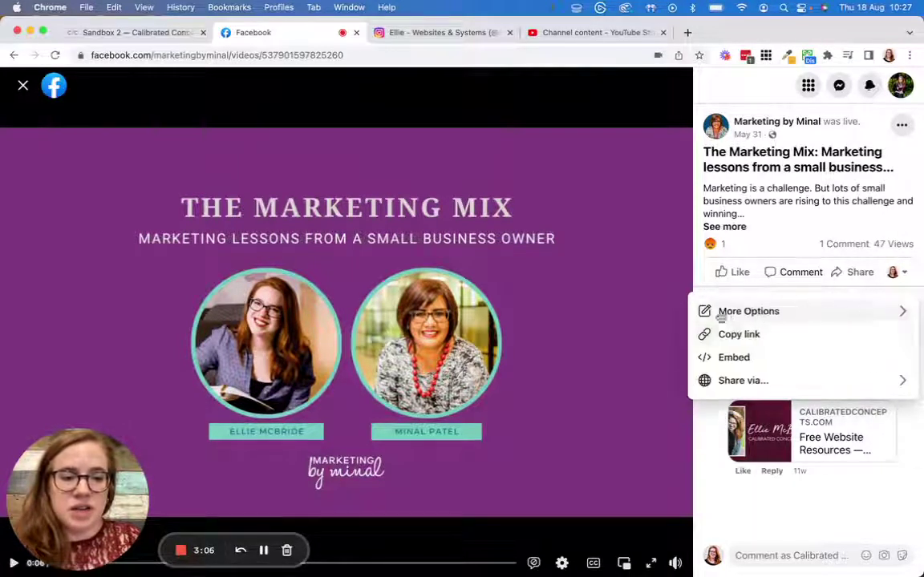
click(734, 358)
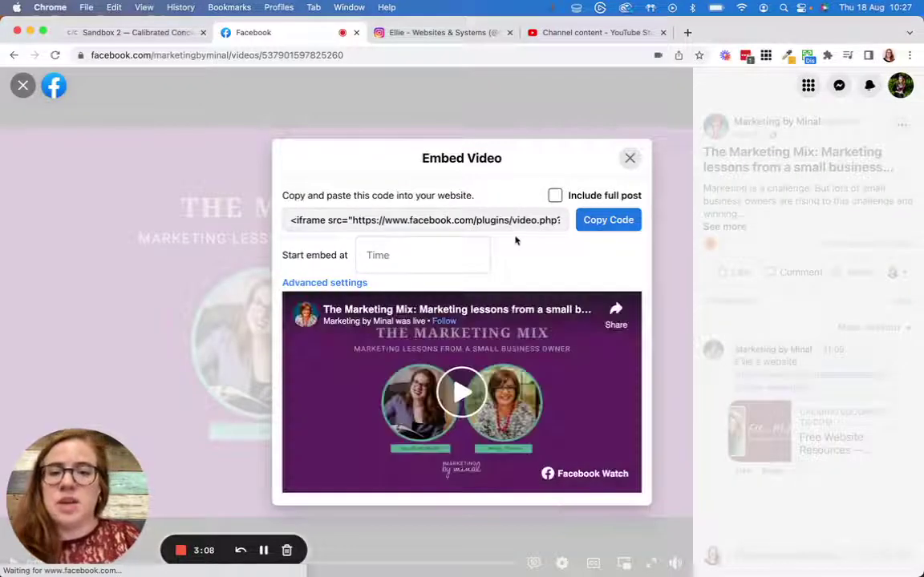
click(555, 195)
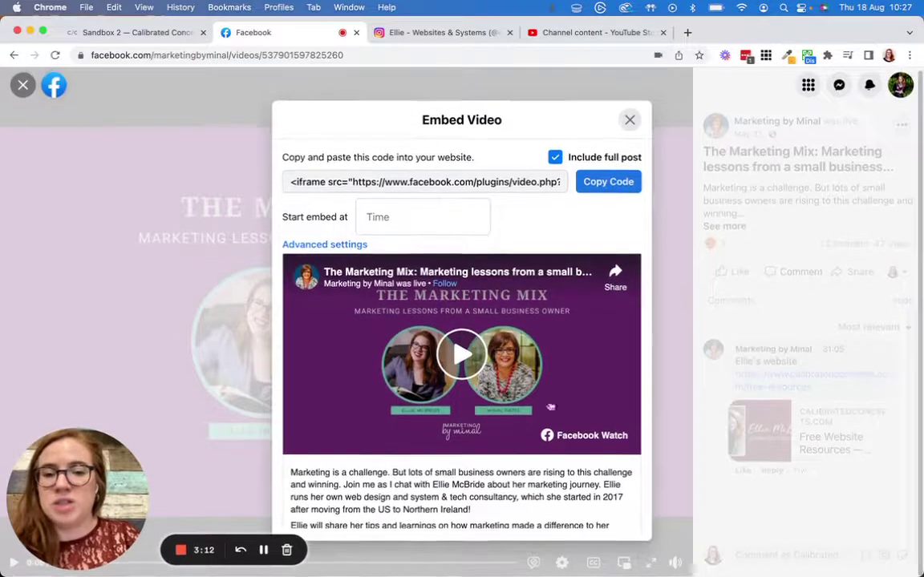
click(602, 183)
Return to the Squarespace page and replace the code block's Hello, World! content with the copied Facebook embed code.
click(132, 32)
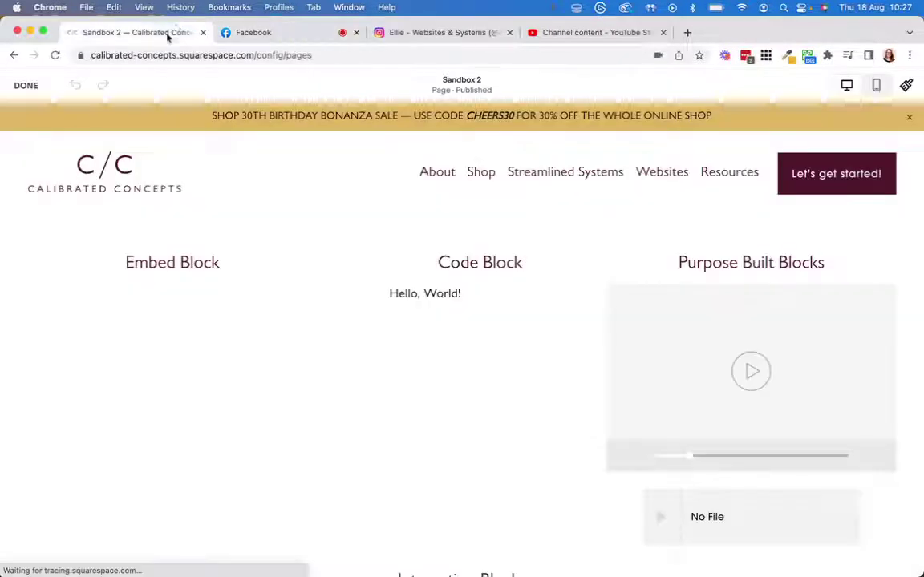
double_click(431, 315)
click(688, 395)
key(super+a)
key(super+v)
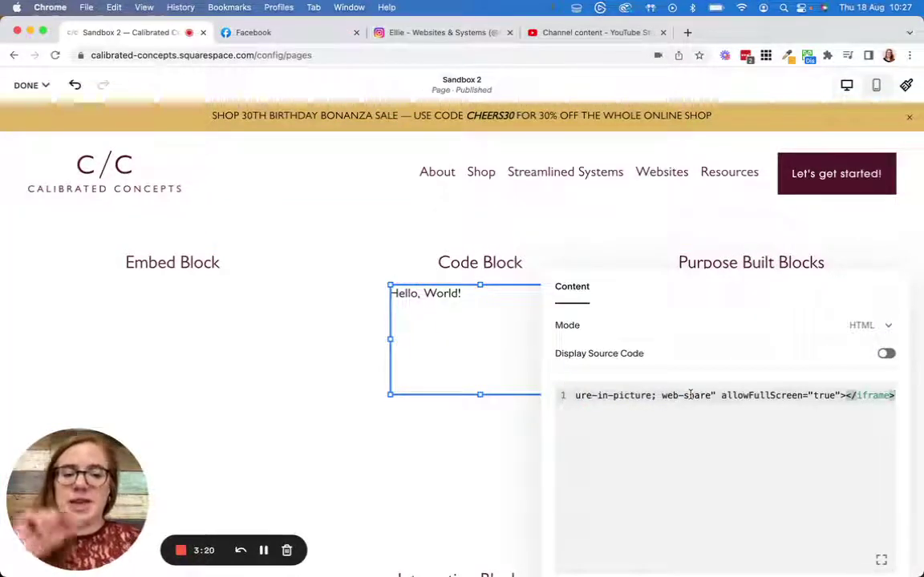
scroll(365, 300, down, 3)
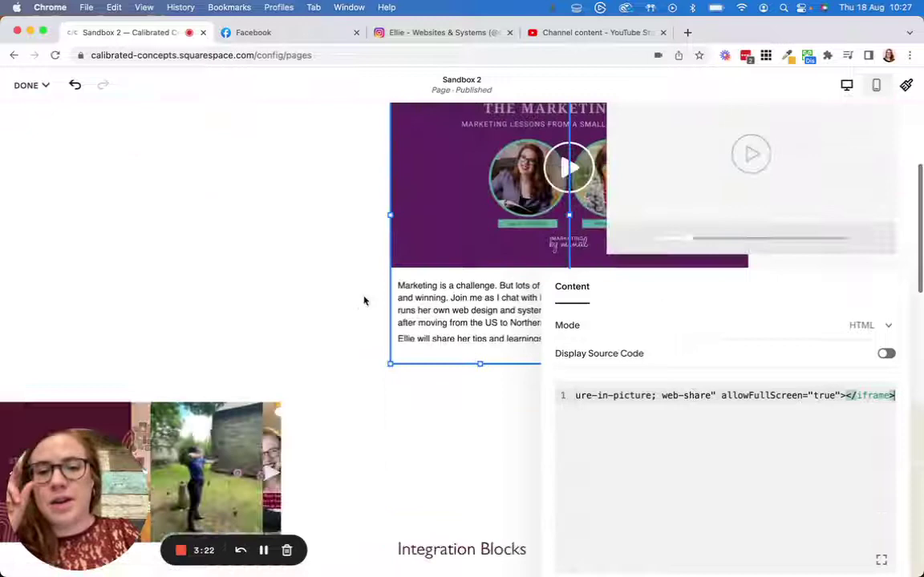
scroll(365, 300, up, 2)
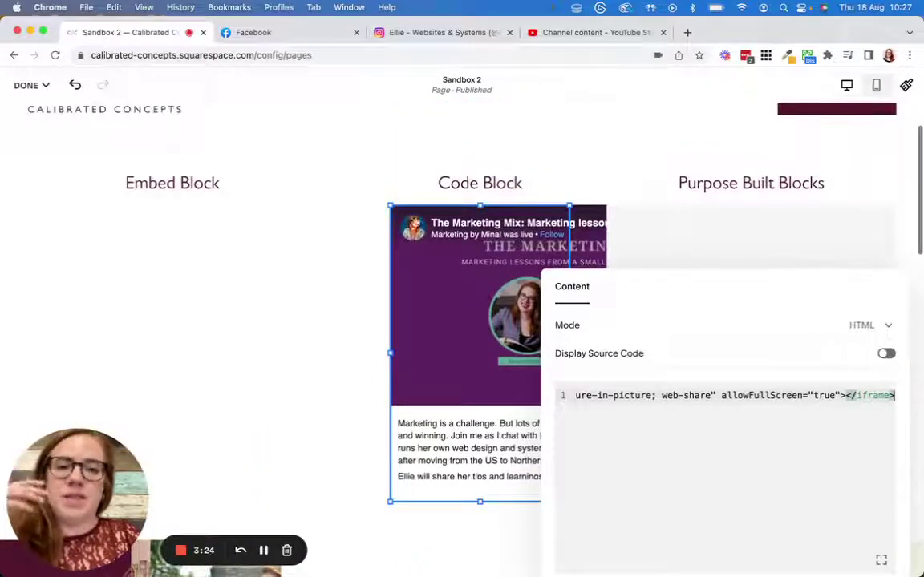
Move the code block left so the Facebook embed clears the purpose-built blocks, and close its settings.
drag(440, 233, 271, 249)
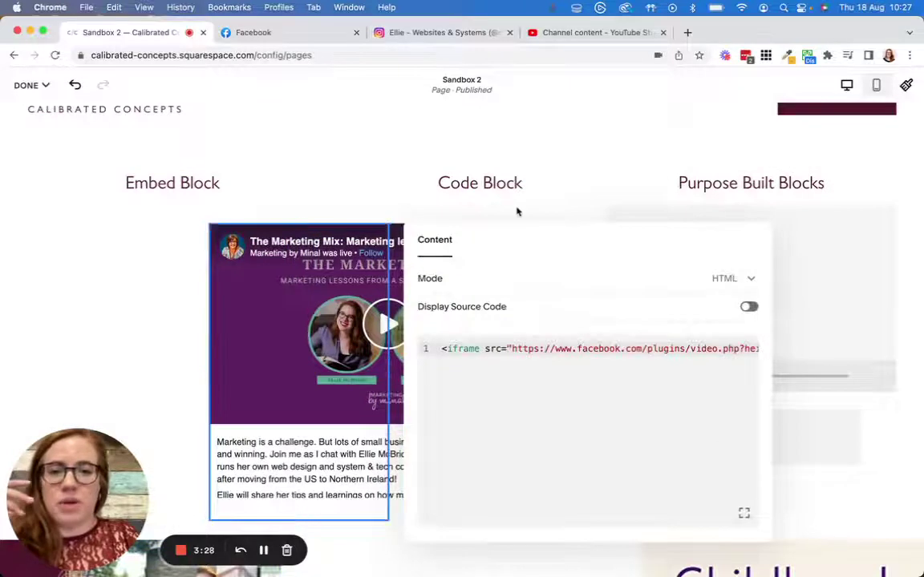
click(518, 212)
scroll(489, 240, down, 1)
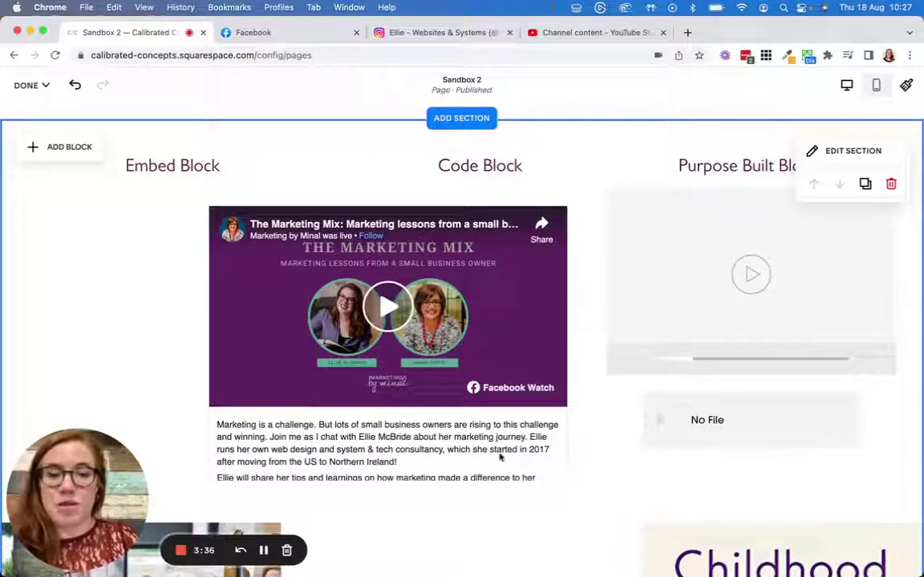
click(529, 178)
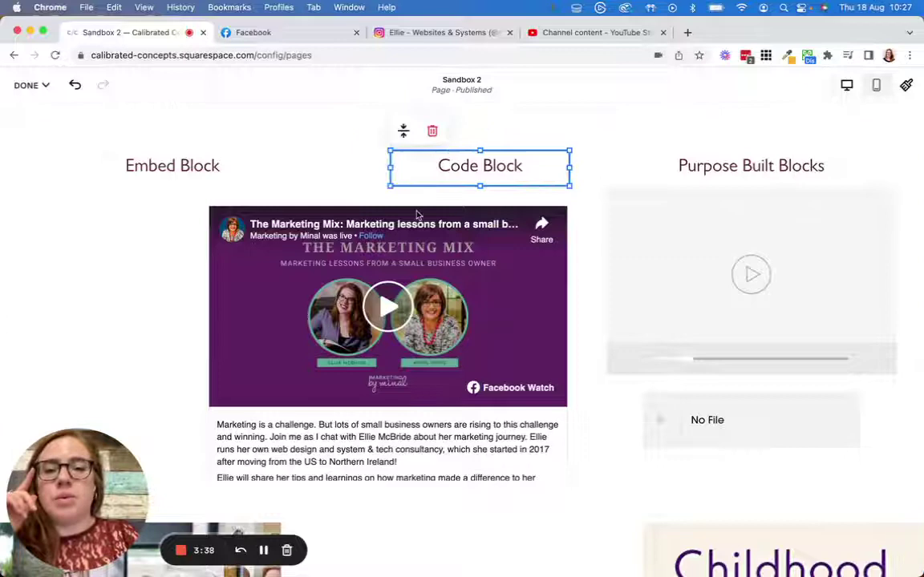
key(Escape)
Save the Sandbox 2 page, reopen it for editing and check the embedded Facebook post.
click(26, 85)
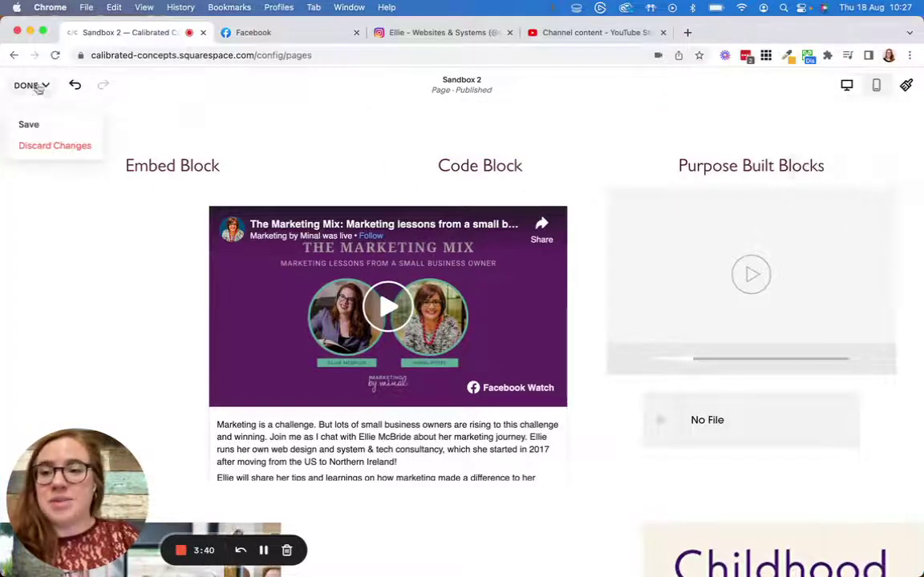
click(29, 122)
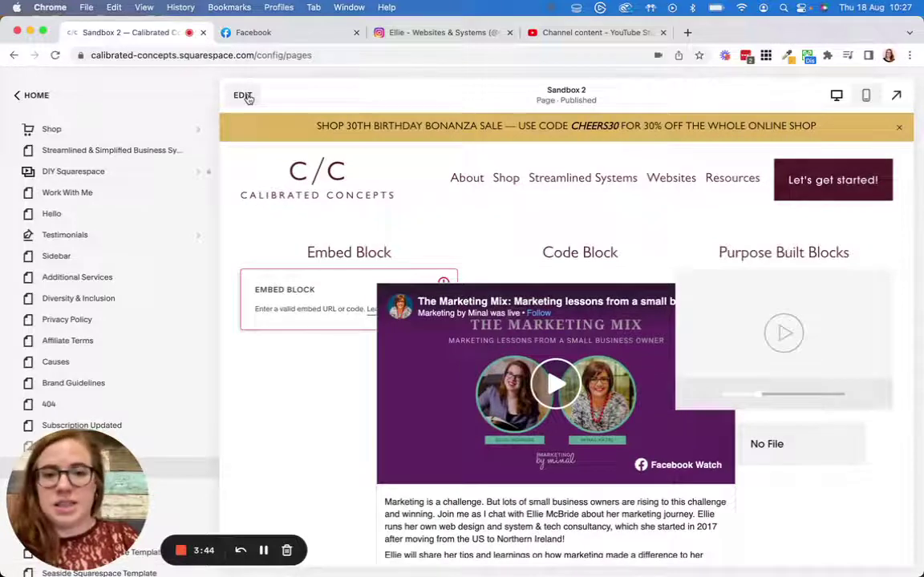
click(243, 96)
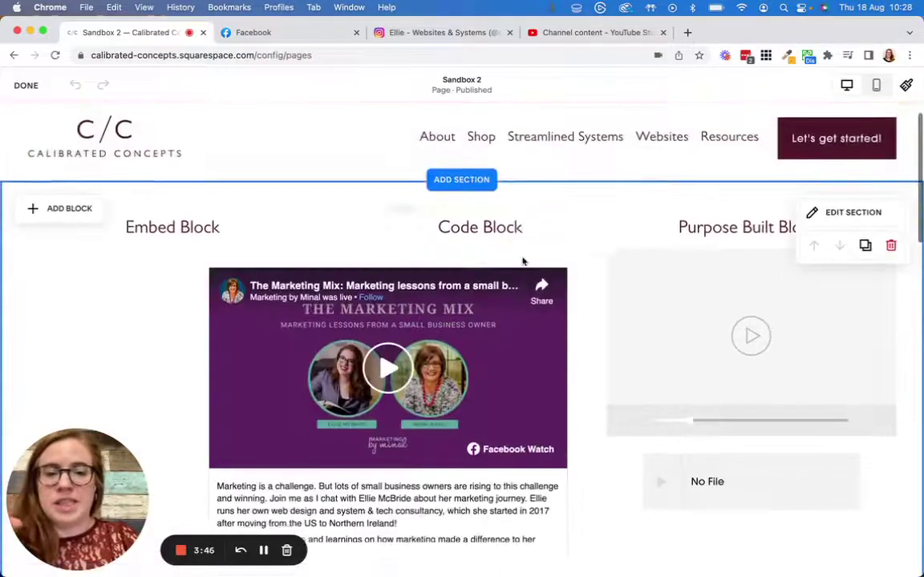
scroll(422, 277, down, 1)
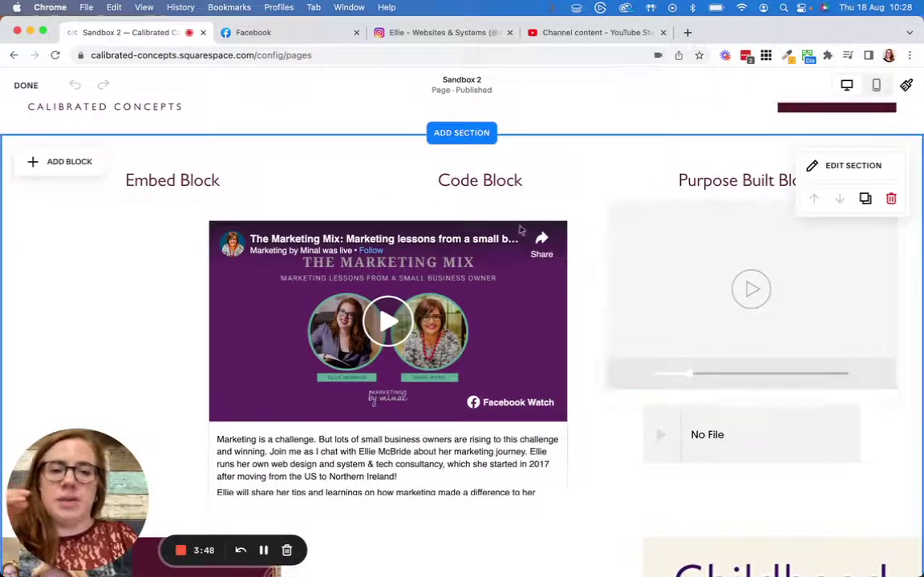
scroll(530, 417, down, 3)
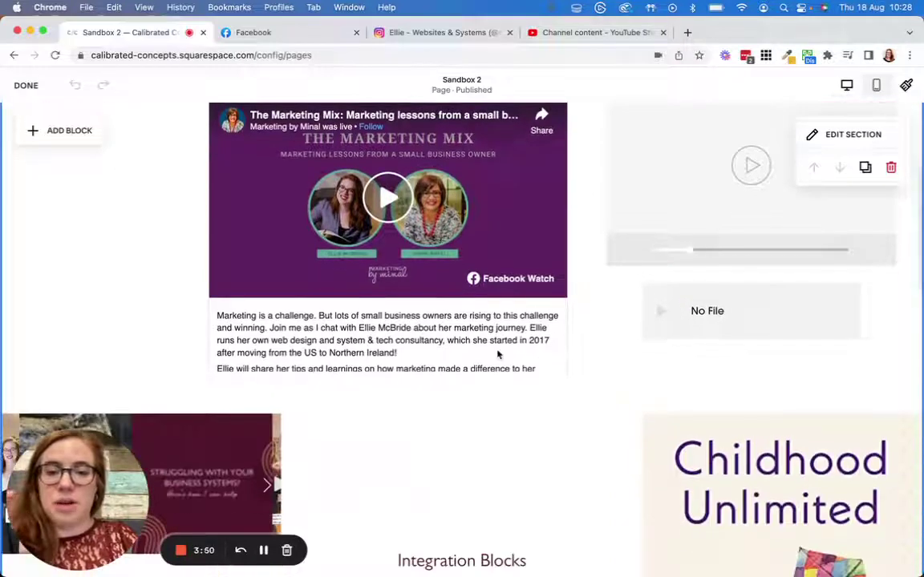
scroll(497, 354, up, 2)
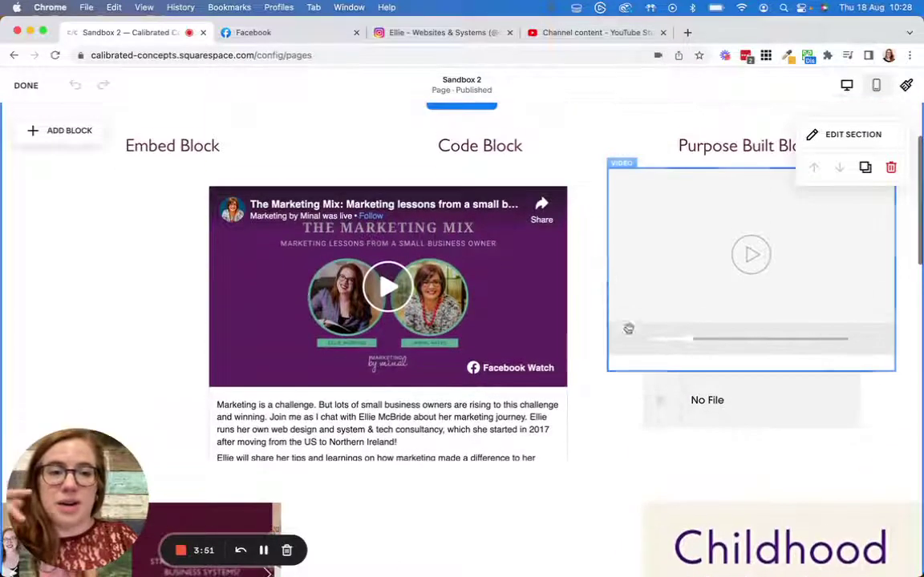
Widen the code block to hold the whole Facebook embed and position it directly beneath the Code Block heading.
click(649, 207)
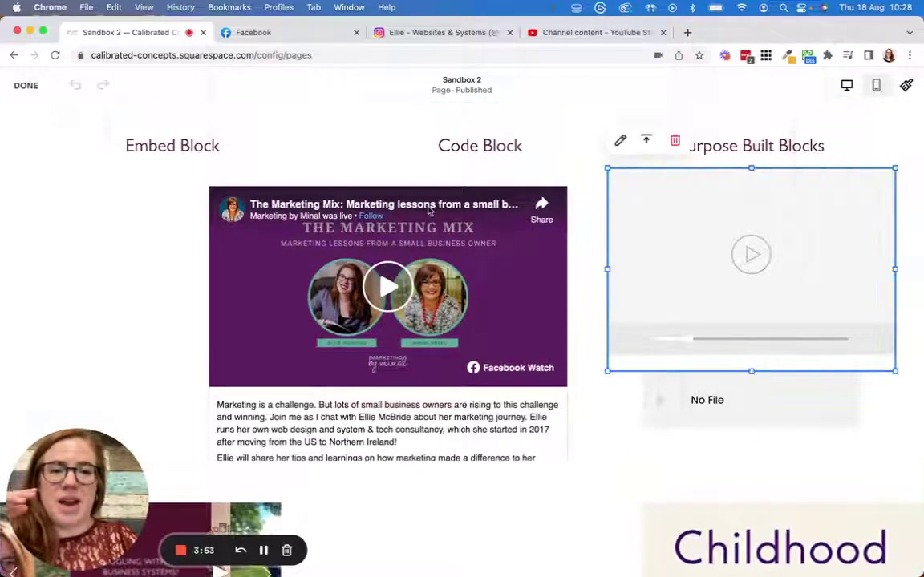
click(581, 381)
click(239, 171)
drag(361, 198, 334, 169)
drag(460, 312, 636, 306)
mouse_move(465, 272)
mouse_down()
mouse_move(440, 303)
mouse_move(470, 290)
mouse_move(394, 374)
mouse_move(478, 316)
mouse_move(462, 268)
mouse_up()
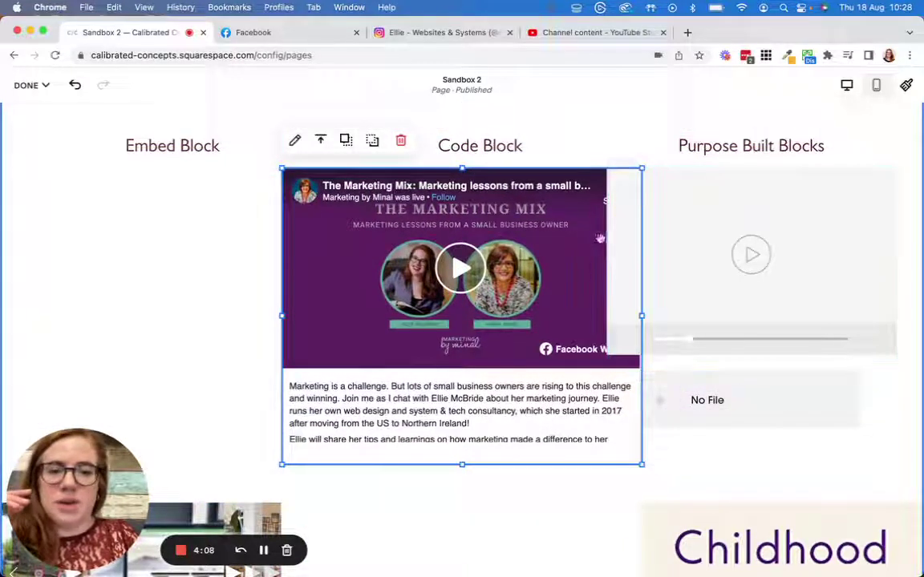
drag(641, 465, 651, 438)
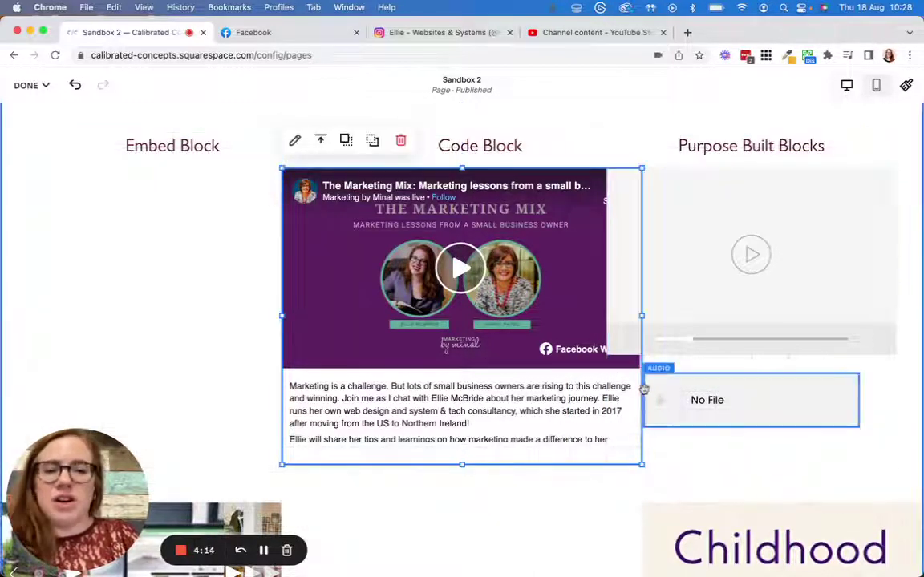
Narrow the video block from its left side so it no longer overlaps the code block.
click(733, 257)
drag(605, 268, 651, 313)
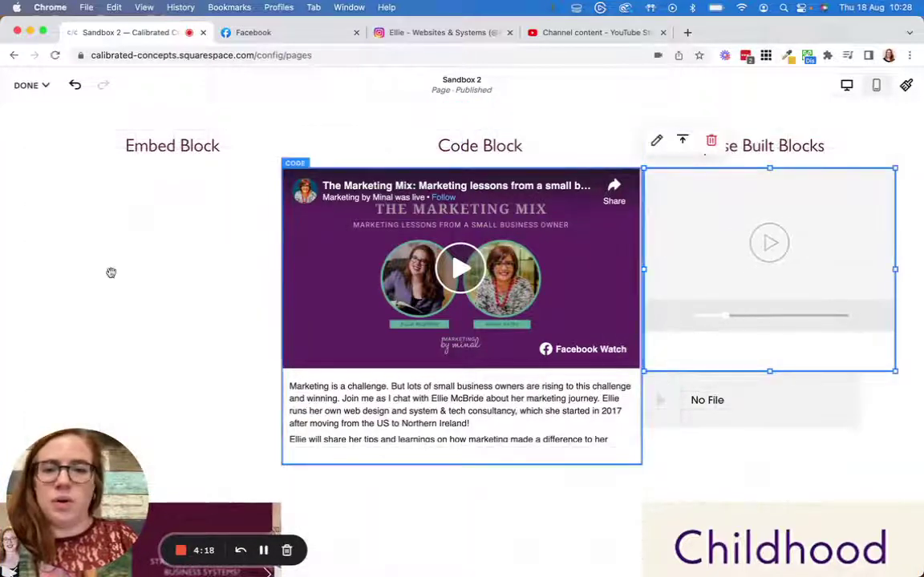
click(309, 271)
scroll(457, 405, down, 1)
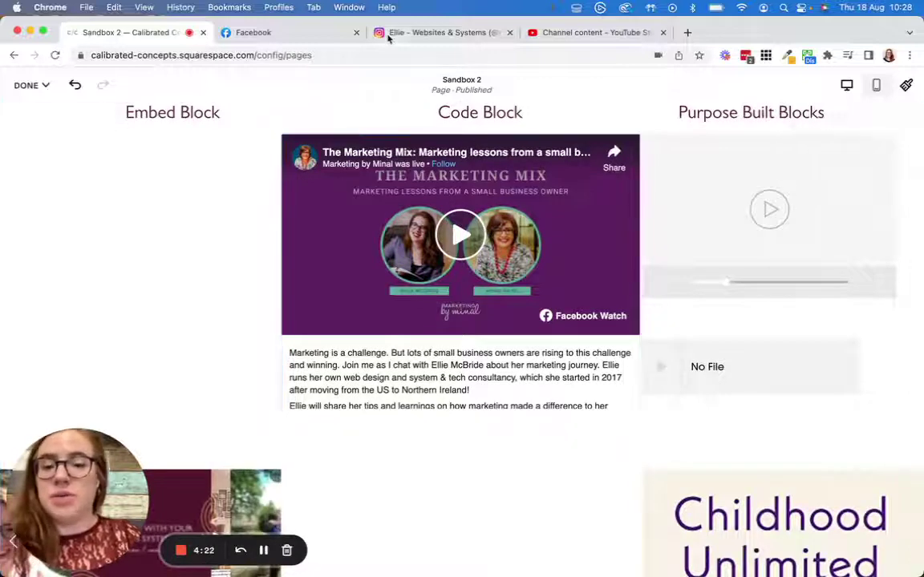
Switch to Instagram, open the "How you can work with us" reel for its URL, and look at YouTube Studio.
click(440, 34)
scroll(401, 353, down, 5)
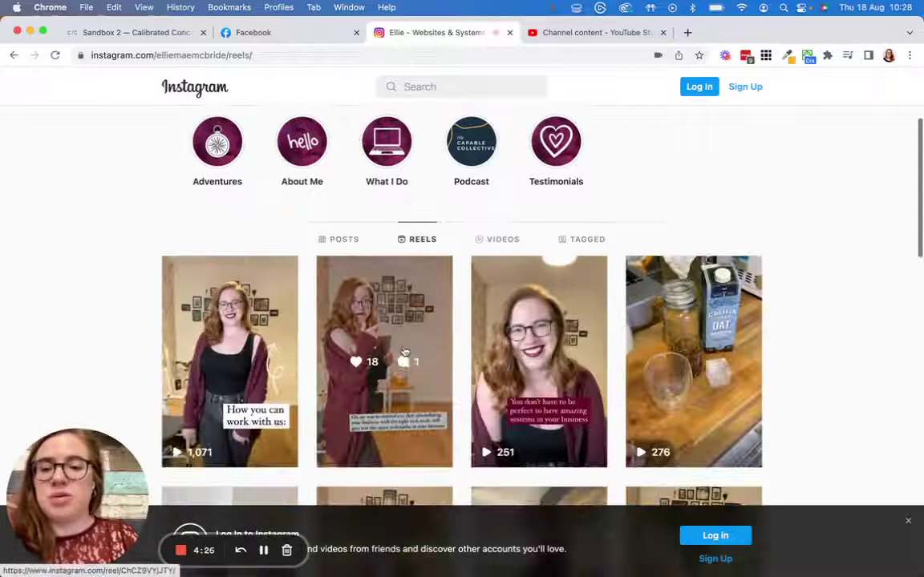
click(257, 353)
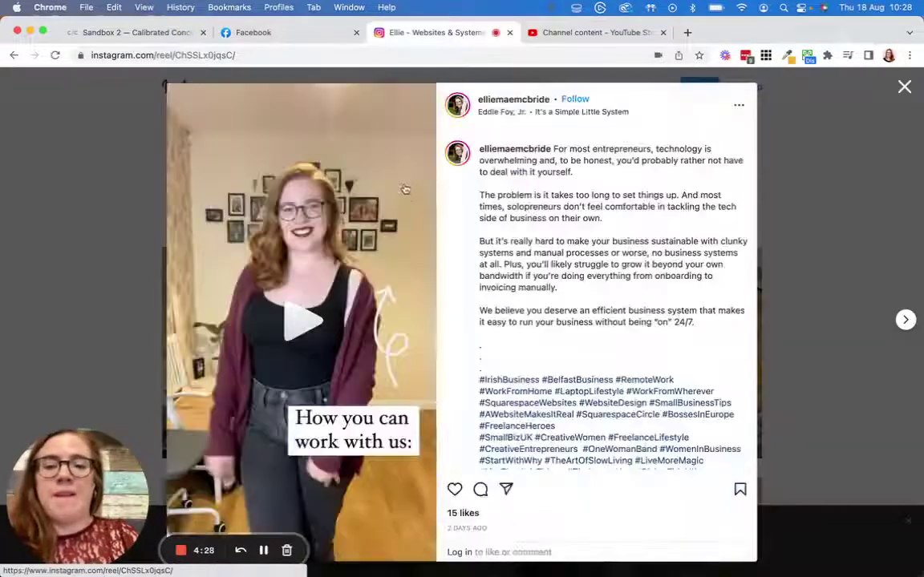
click(594, 32)
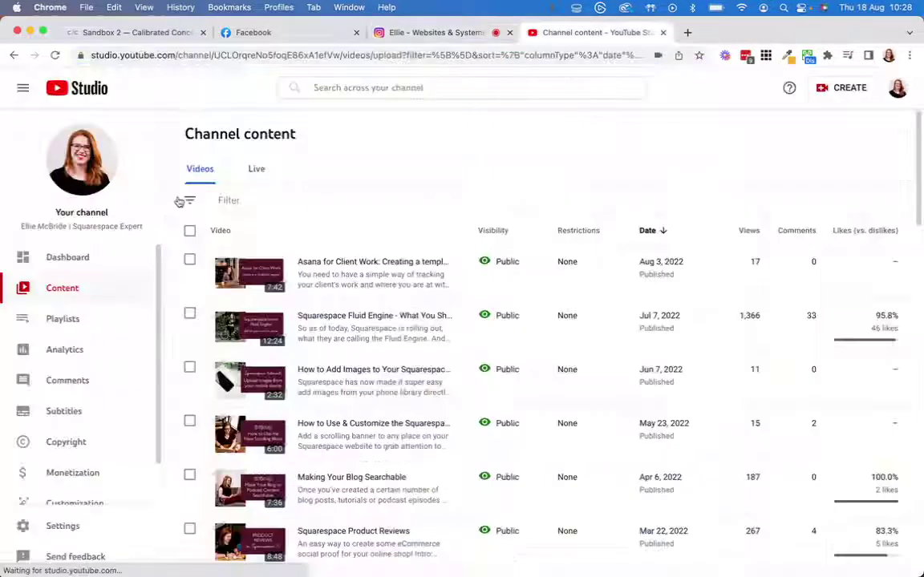
click(117, 33)
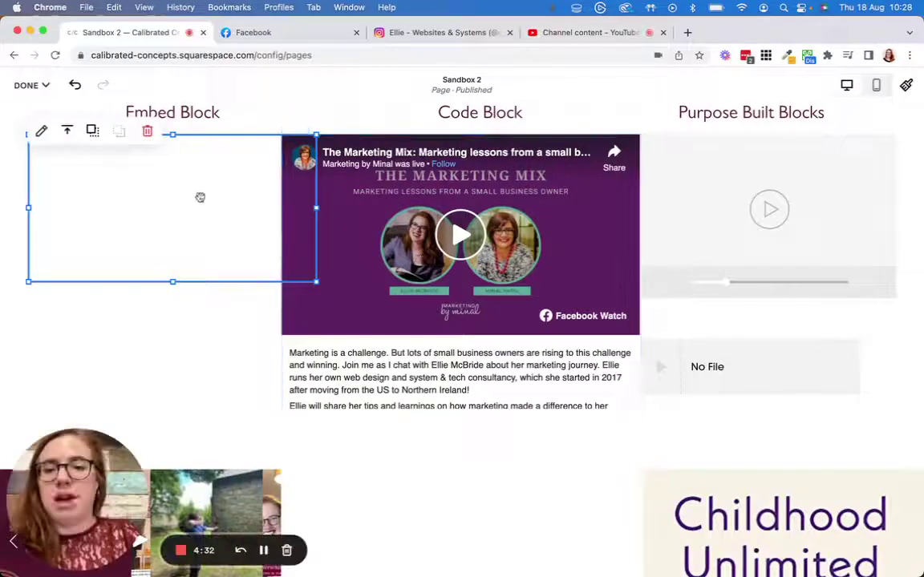
click(41, 131)
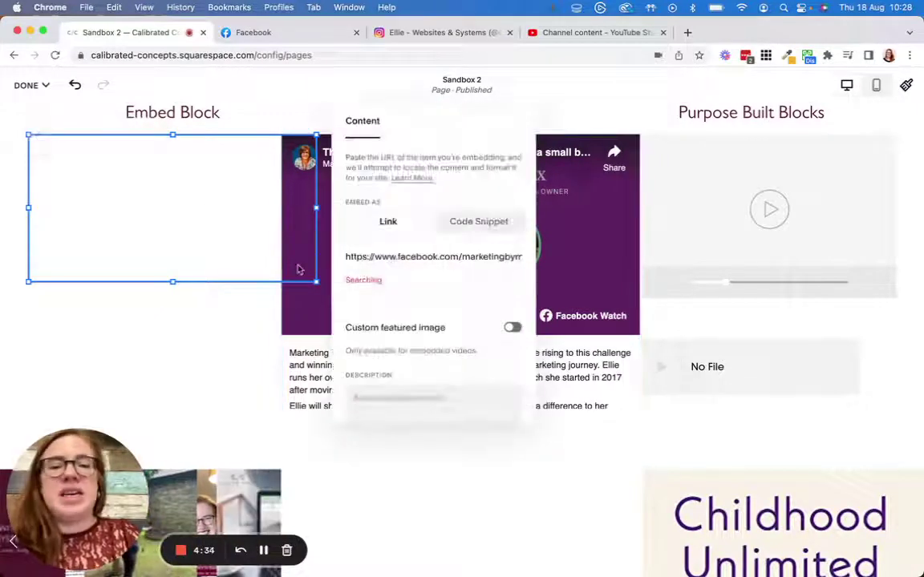
click(388, 257)
key(super+a)
text(https://www.instagram.com/reel/ChSSLx0jqsC/)
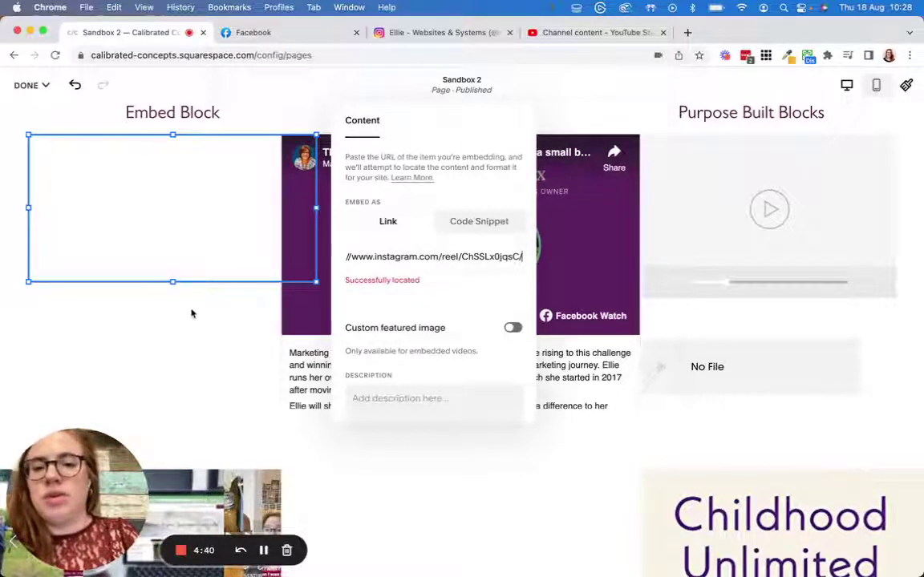
click(203, 331)
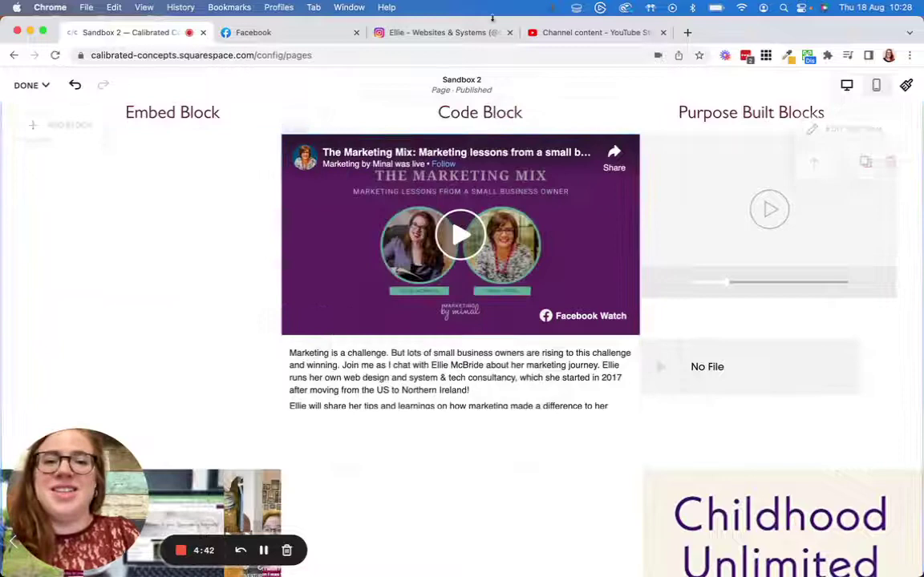
click(445, 32)
click(734, 106)
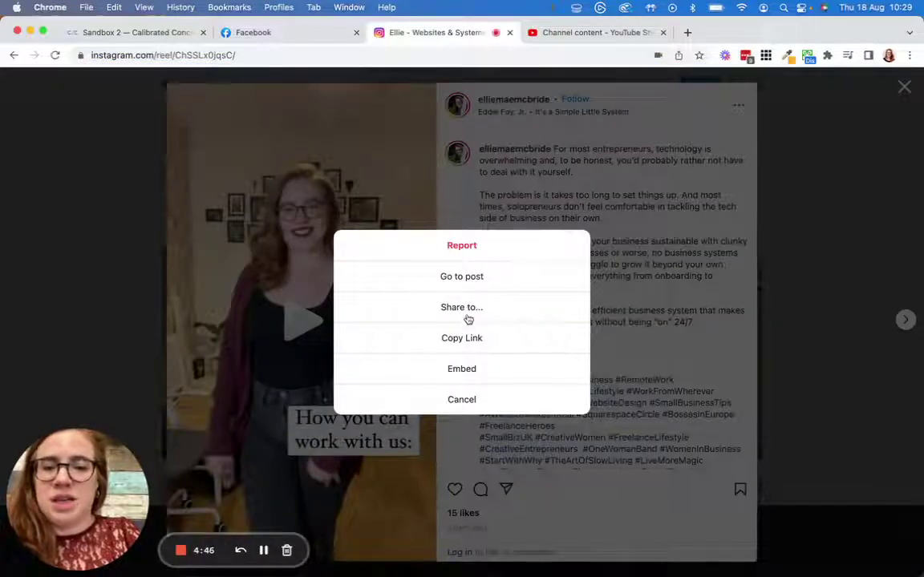
click(463, 371)
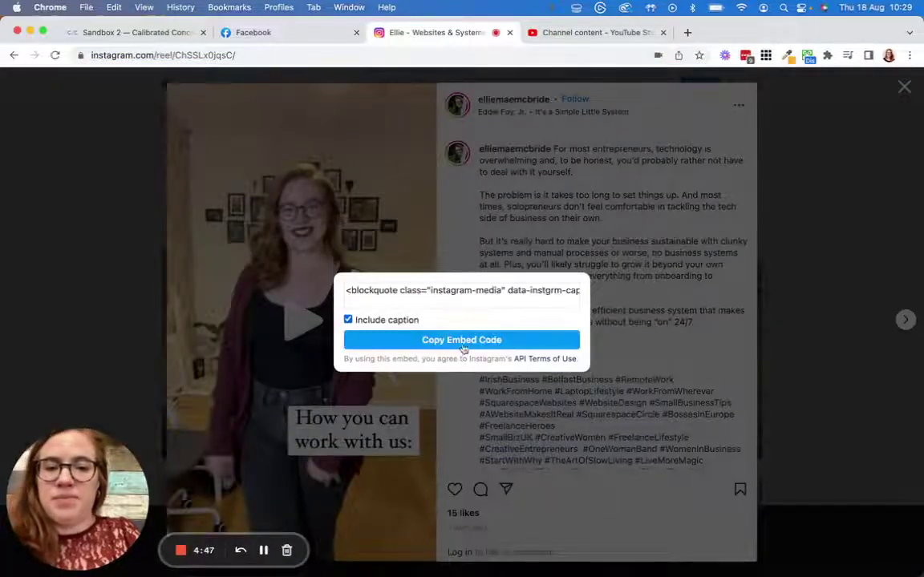
click(463, 289)
click(578, 36)
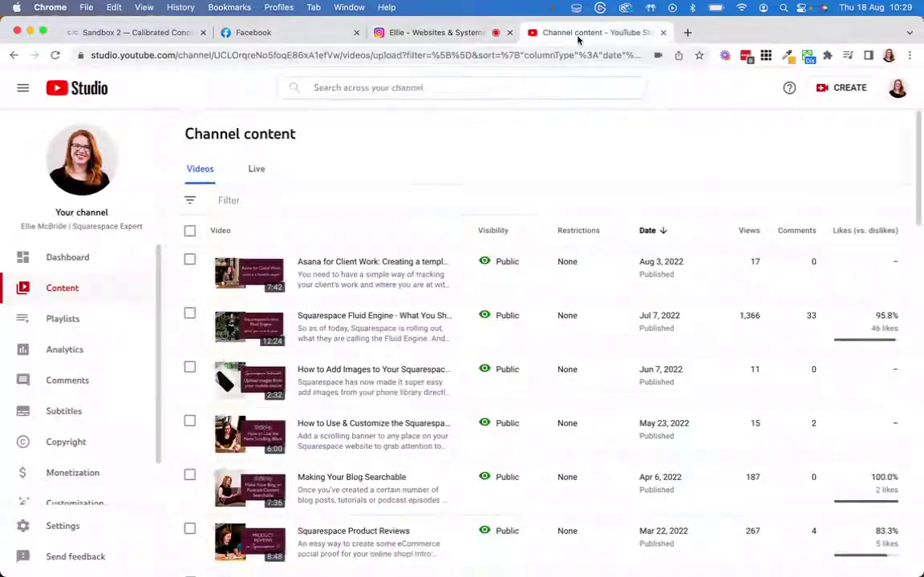
Return to the Squarespace page, replace the code block's HTML with the copied Instagram reel embed code, and save the page.
click(171, 31)
click(291, 128)
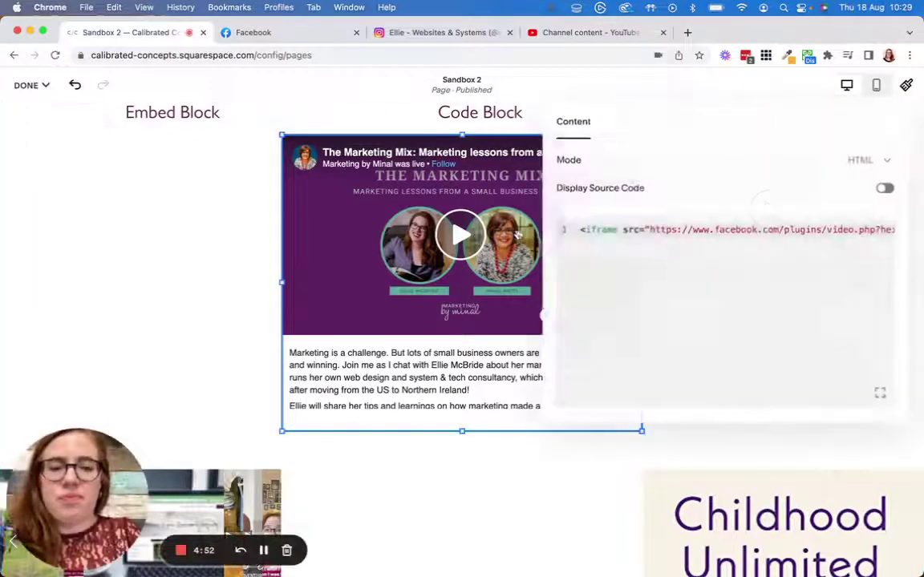
key(super+a)
key(super+v)
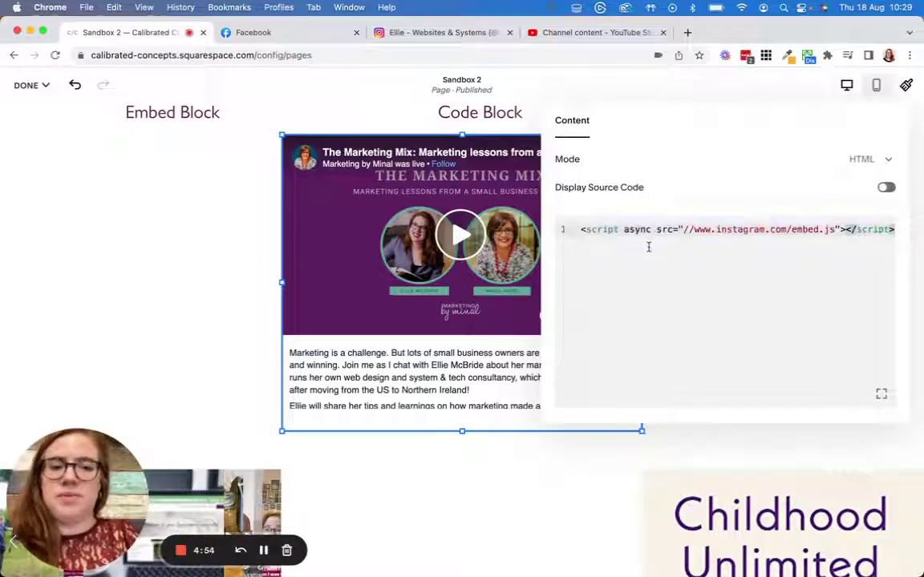
click(166, 255)
click(27, 85)
click(28, 125)
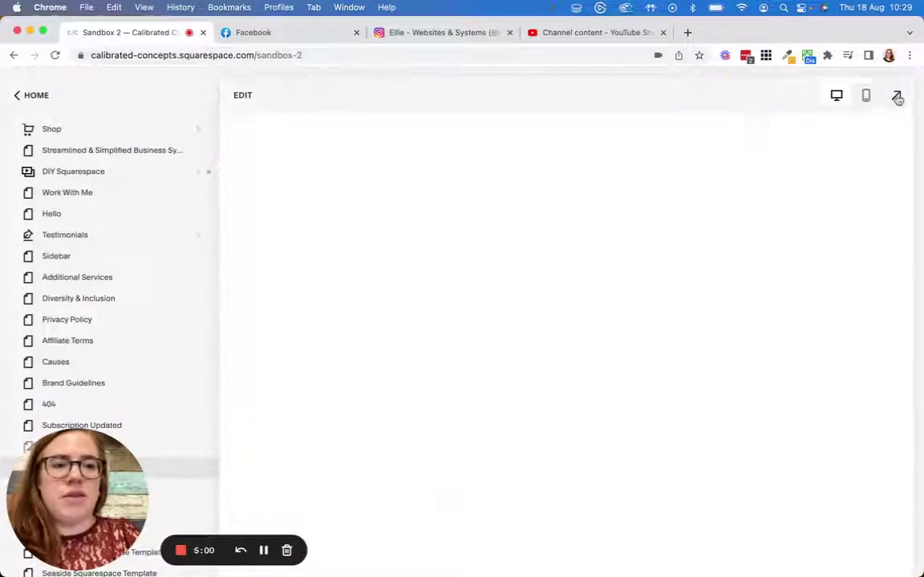
Preview the saved page full-screen, examine the embedded Instagram reel down to its caption, and follow its comments link.
click(896, 97)
scroll(485, 275, down, 3)
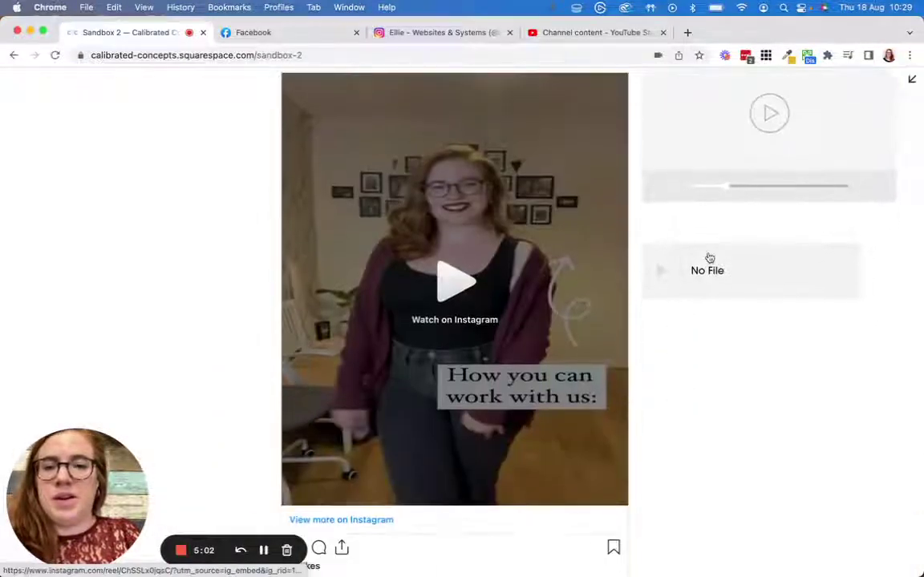
scroll(545, 268, up, 3)
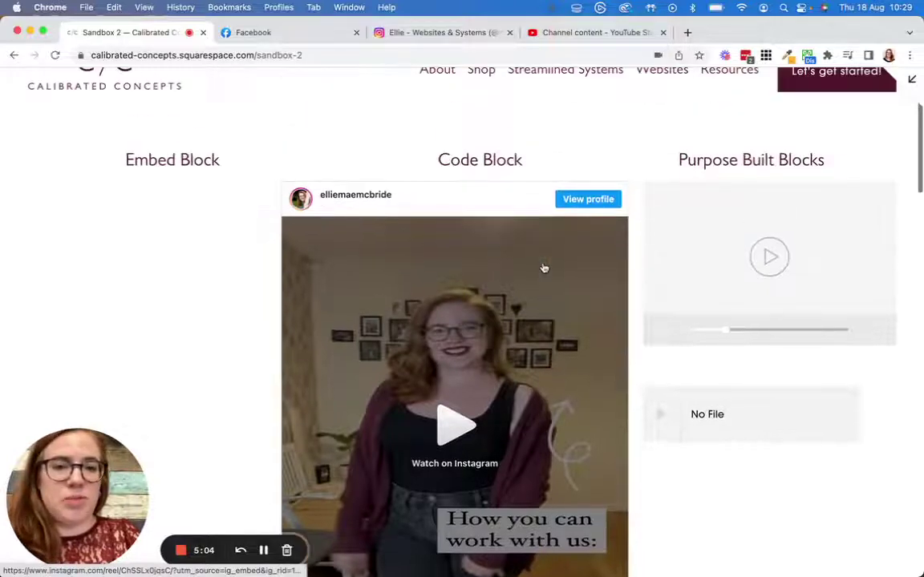
scroll(545, 265, down, 5)
scroll(415, 474, down, 10)
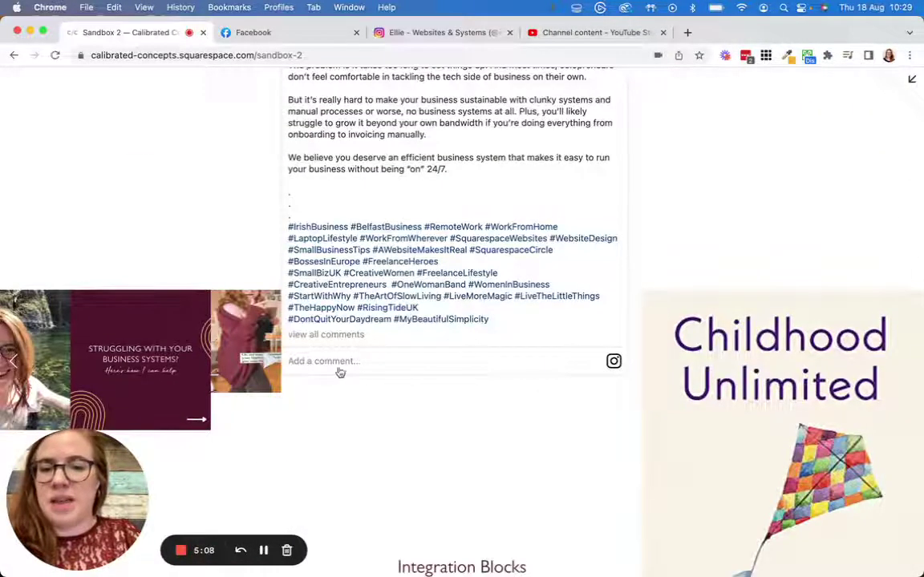
click(343, 335)
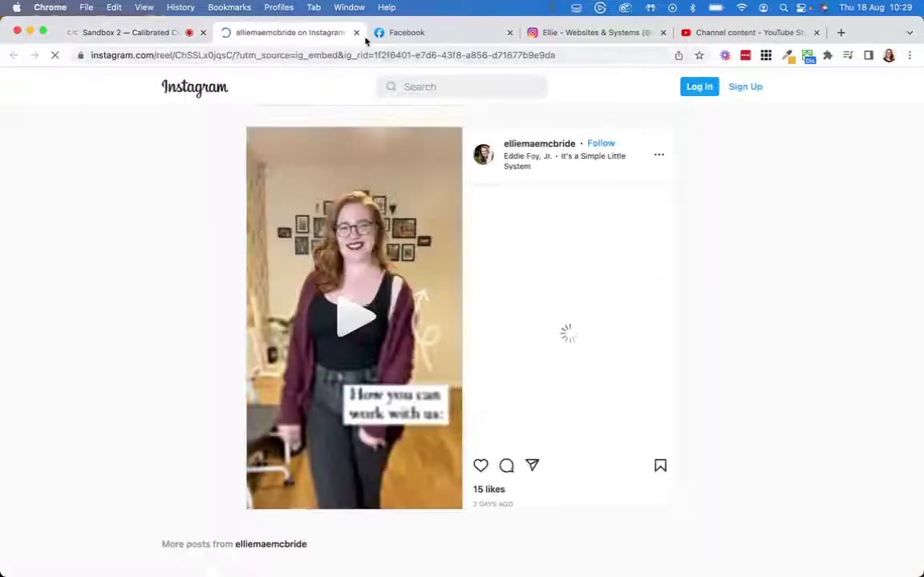
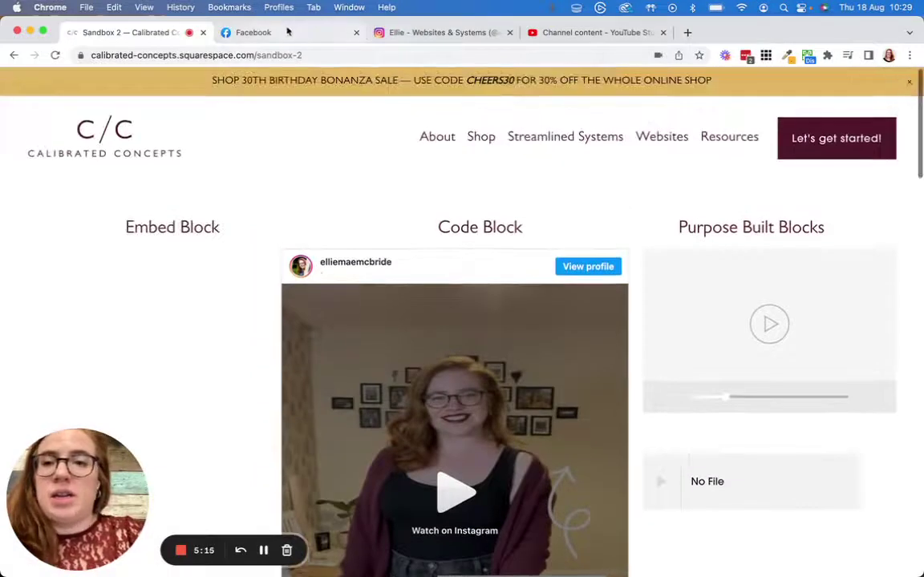
Close the Instagram and Facebook pages, keeping only the Squarespace page and YouTube Studio open.
click(356, 32)
click(356, 32)
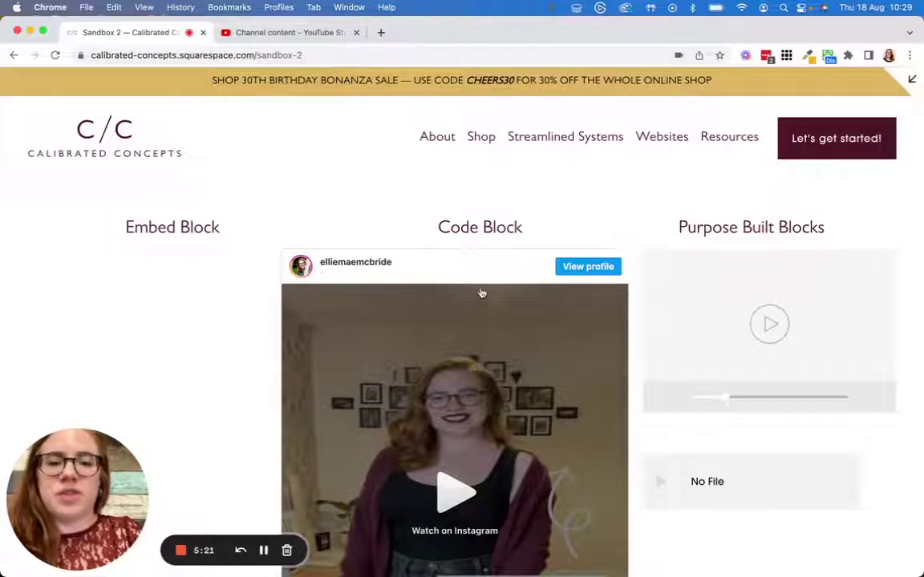
click(479, 291)
click(357, 33)
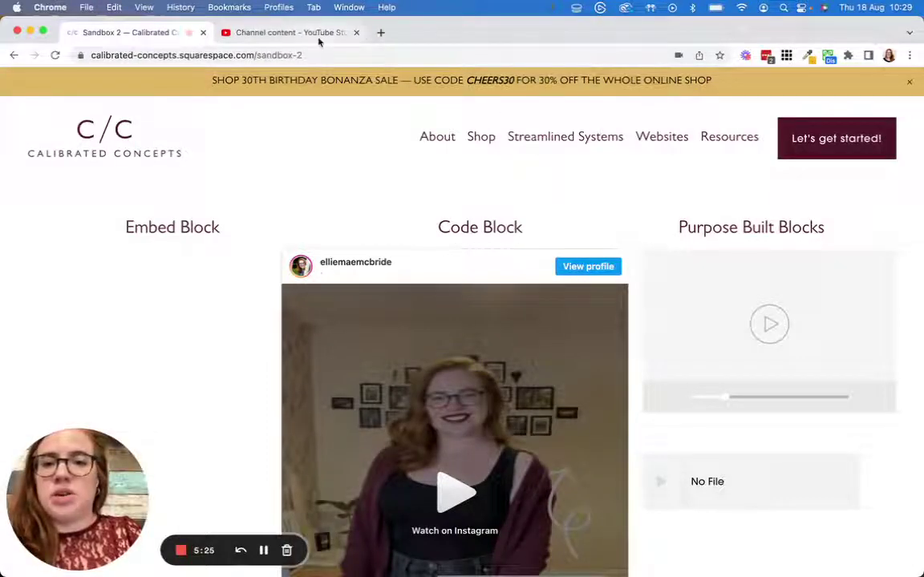
In YouTube Studio, copy the shareable link of the "Asana for Client Work" video.
click(318, 34)
scroll(440, 173, down, 2)
scroll(346, 271, up, 2)
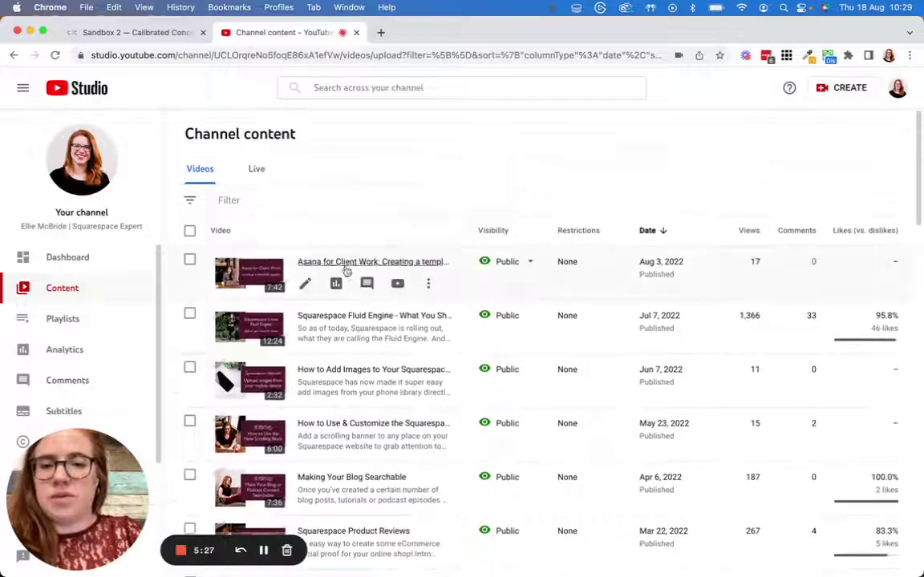
click(428, 283)
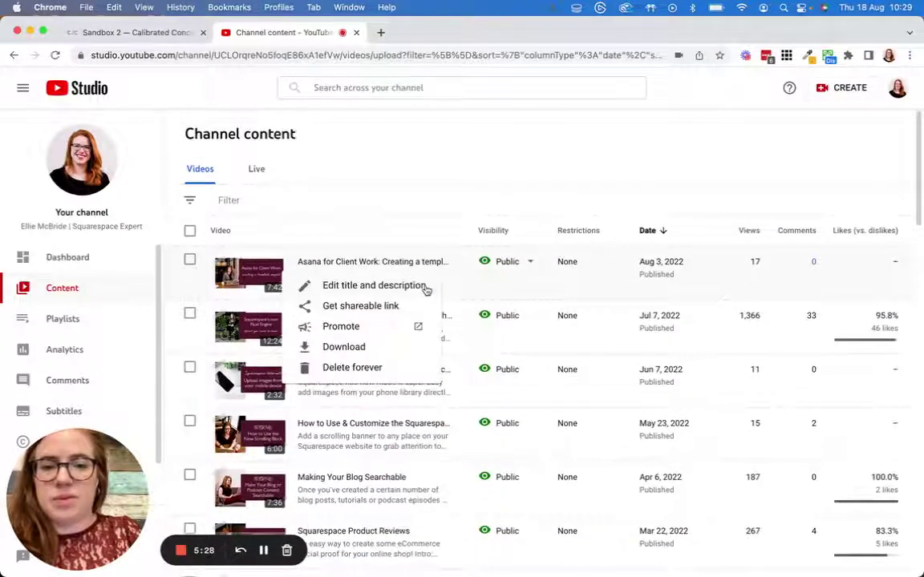
click(353, 308)
Reopen the Squarespace page for editing, shrink the Instagram code block, and center it under the Code Block heading.
click(132, 32)
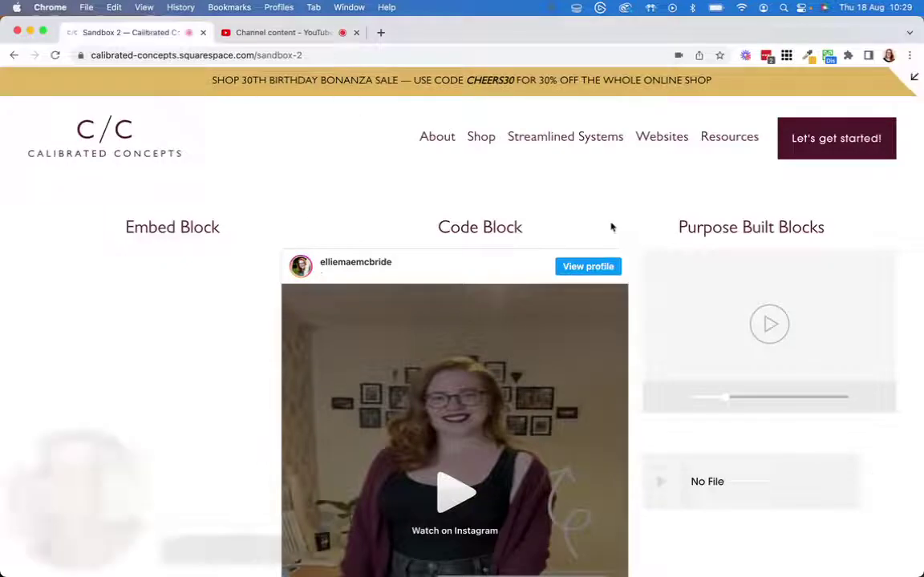
key(Escape)
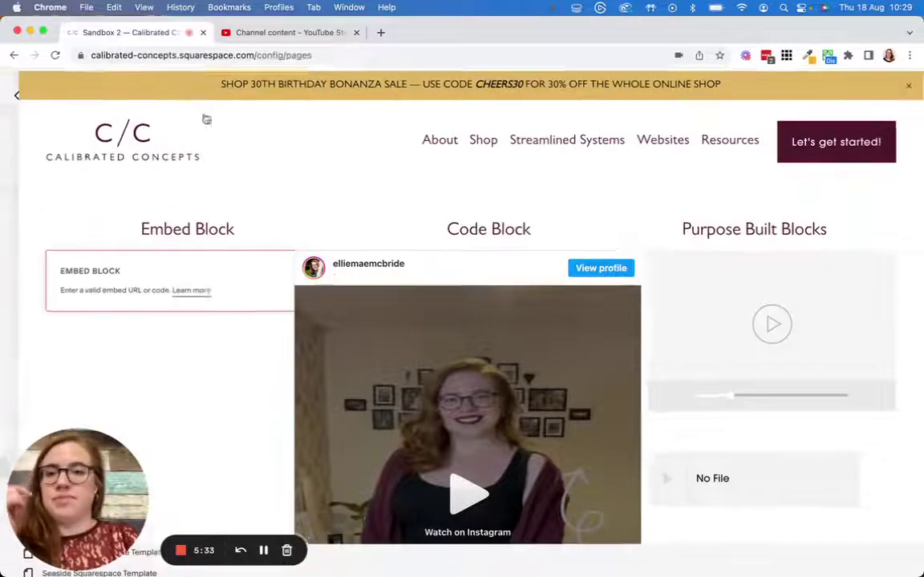
scroll(808, 304, down, 5)
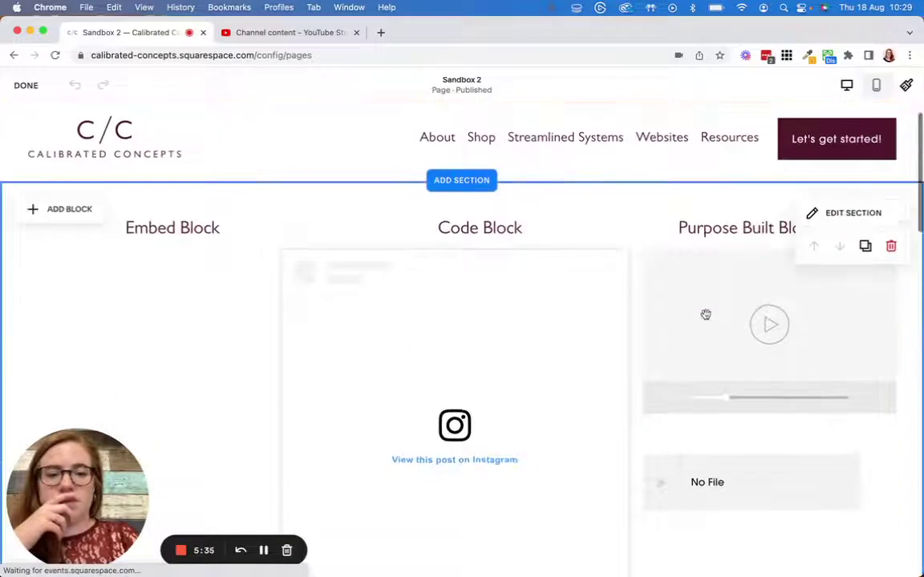
click(624, 320)
scroll(752, 295, up, 3)
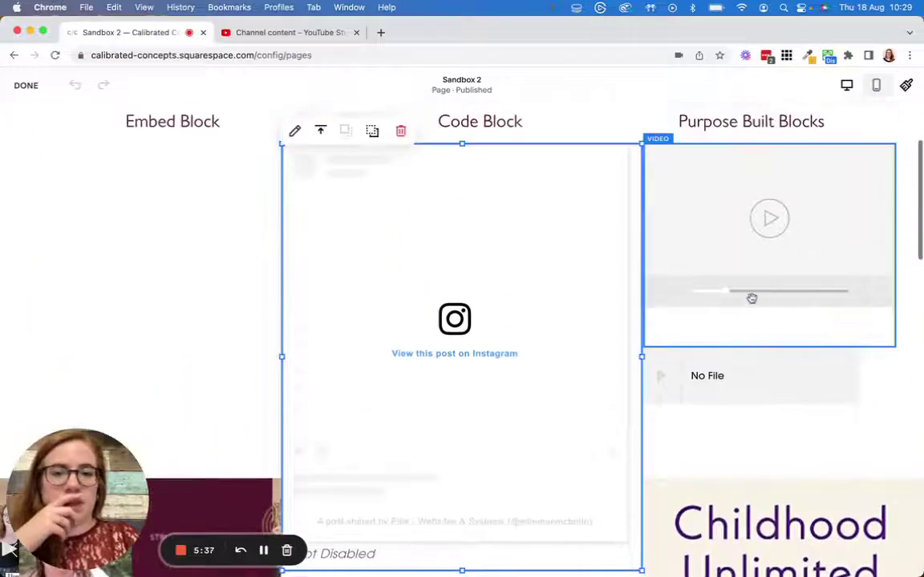
drag(641, 570, 613, 526)
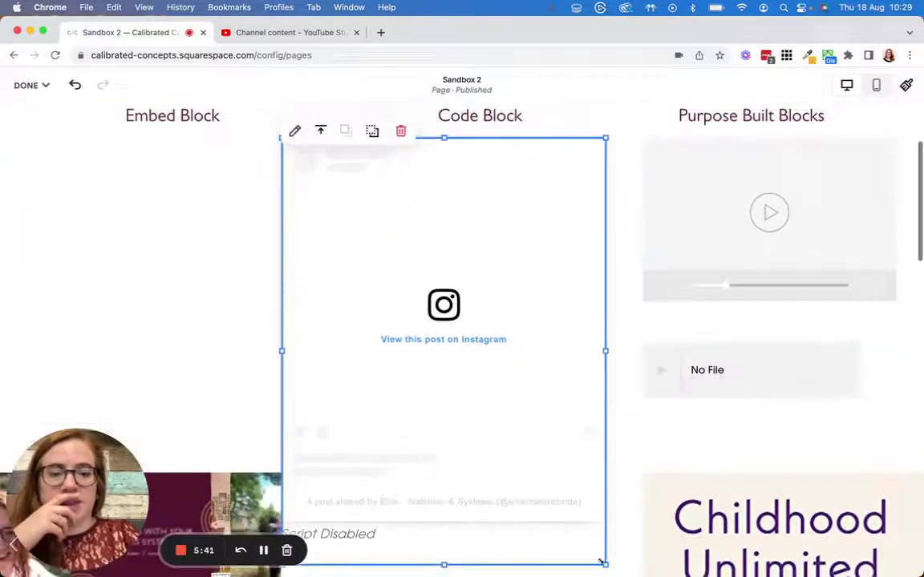
drag(604, 563, 572, 531)
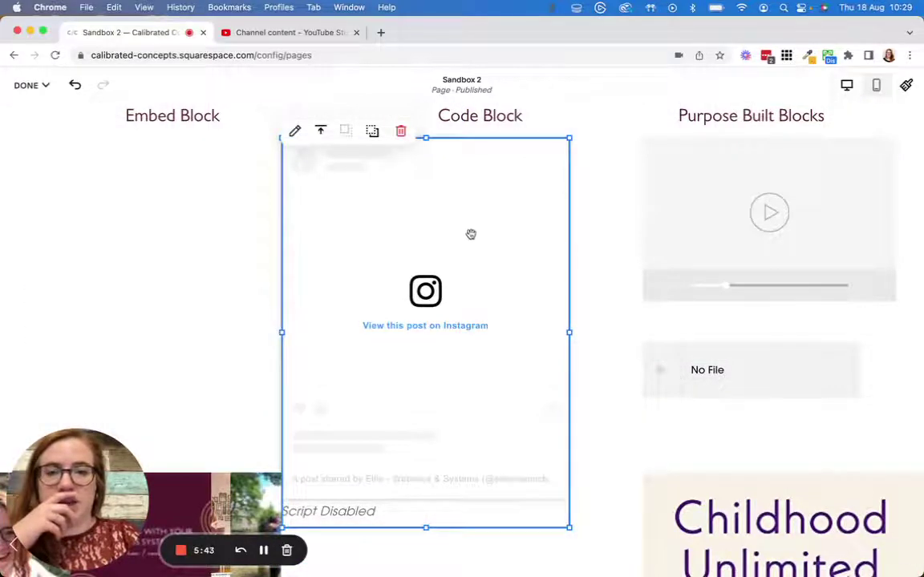
drag(470, 233, 493, 230)
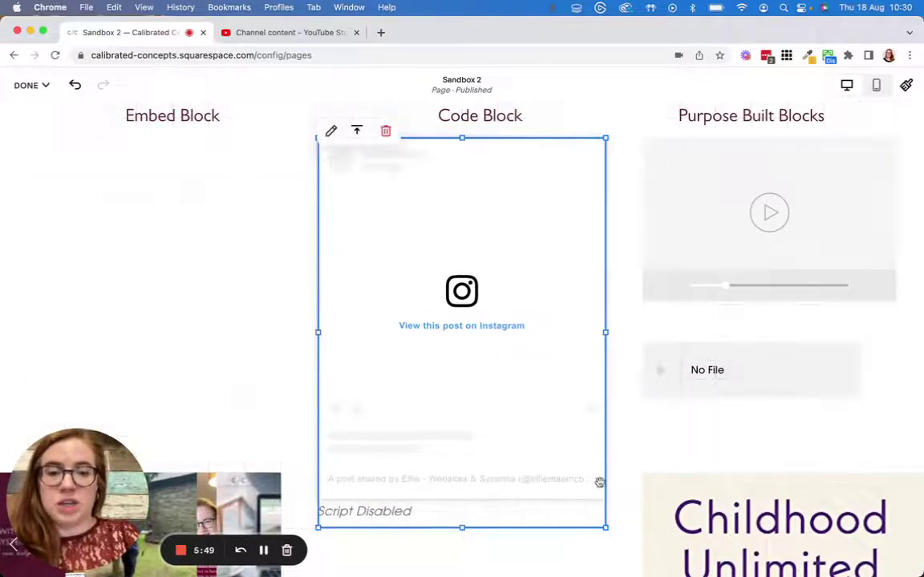
drag(592, 520, 570, 510)
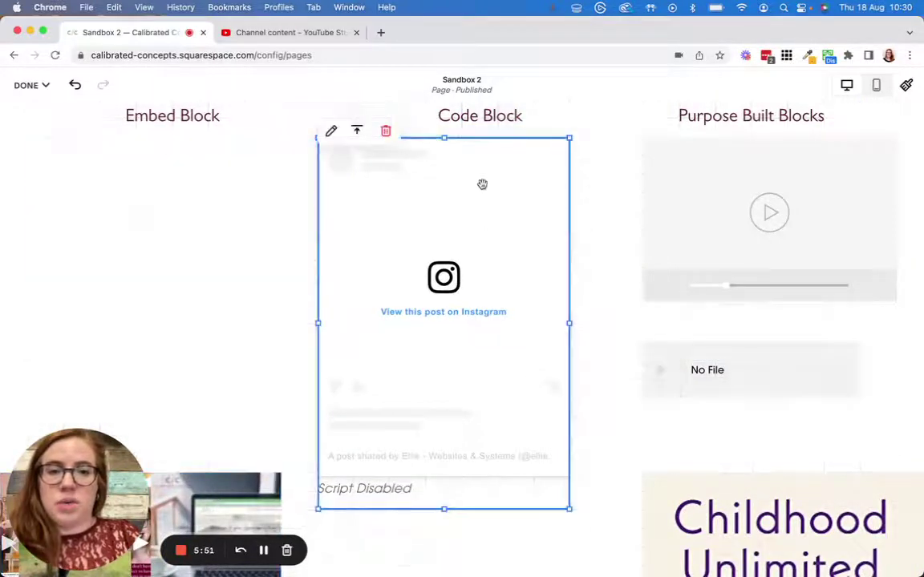
drag(480, 184, 519, 187)
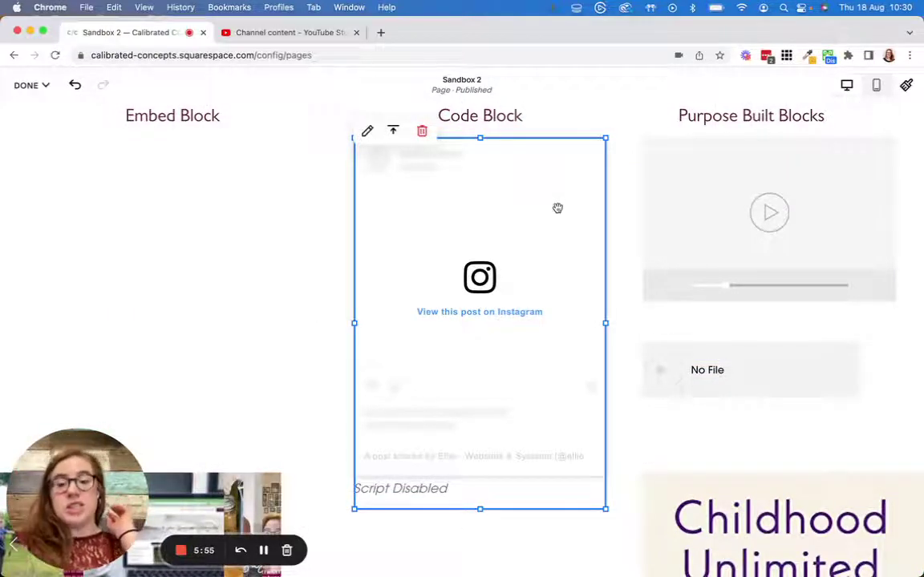
double_click(767, 143)
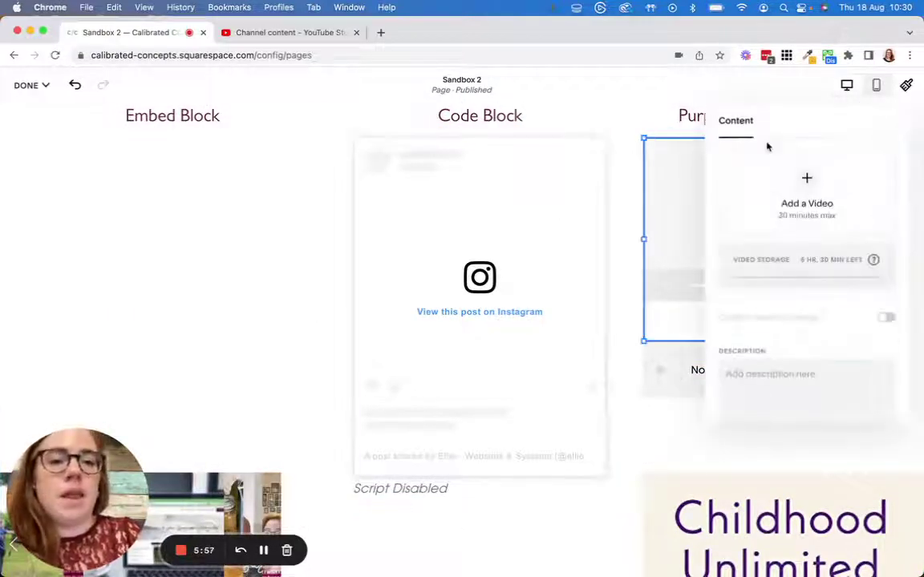
click(805, 180)
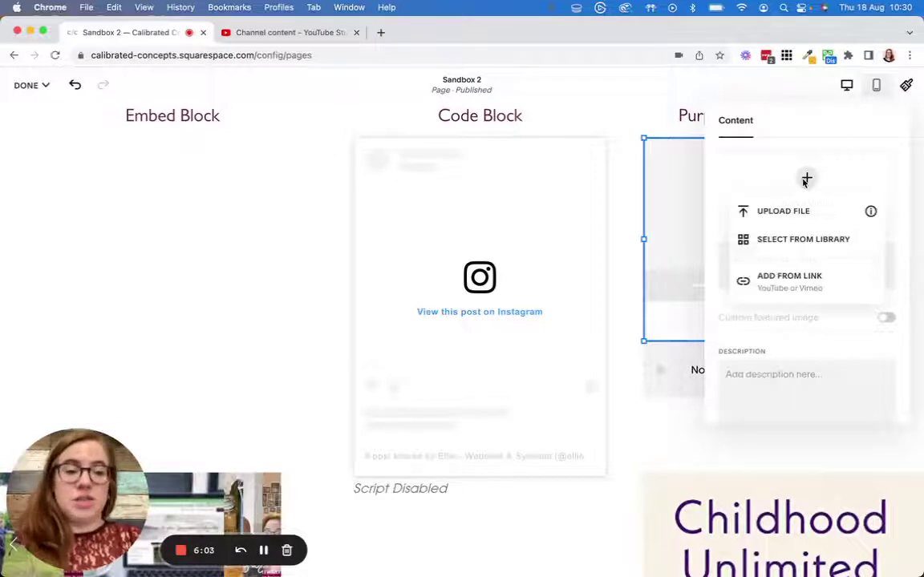
click(820, 286)
key(super+v)
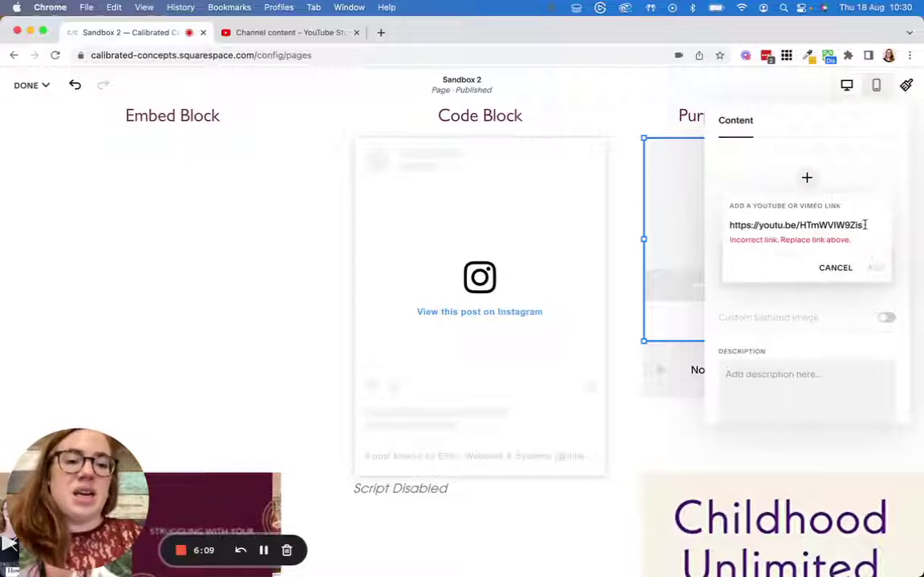
key(BackSpace)
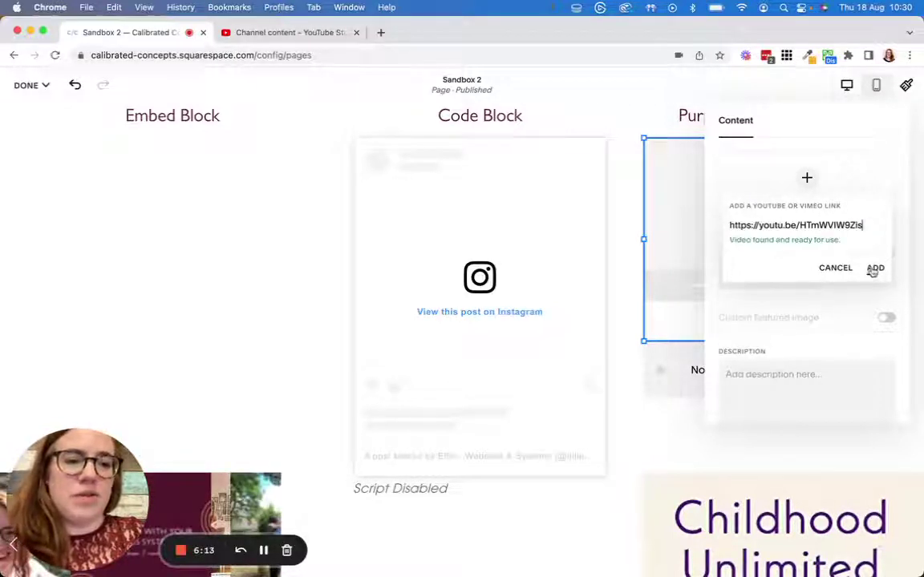
click(875, 270)
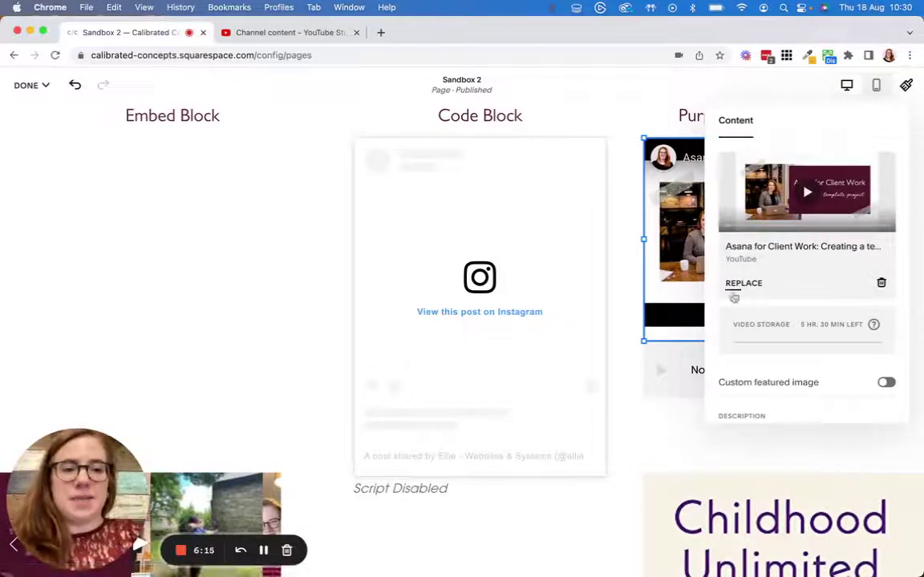
click(634, 377)
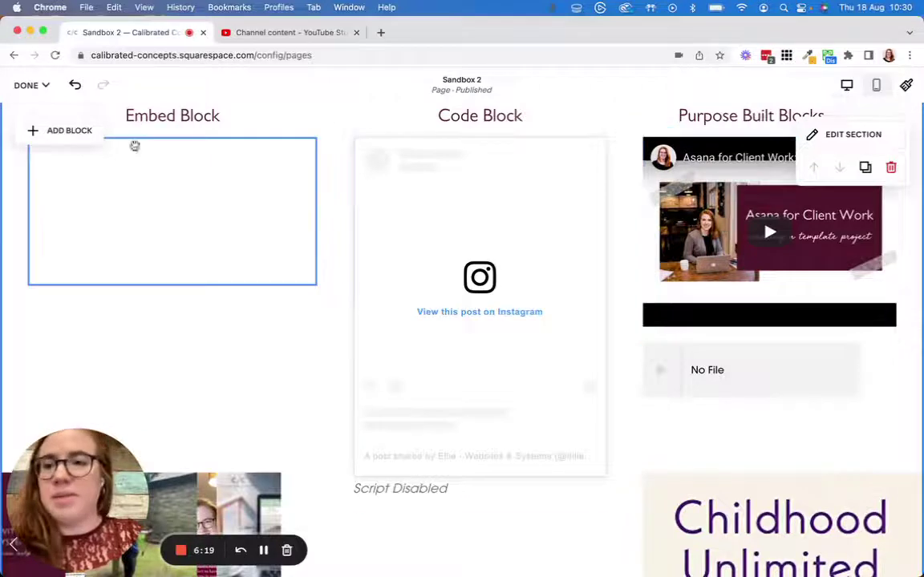
double_click(91, 198)
triple_click(429, 257)
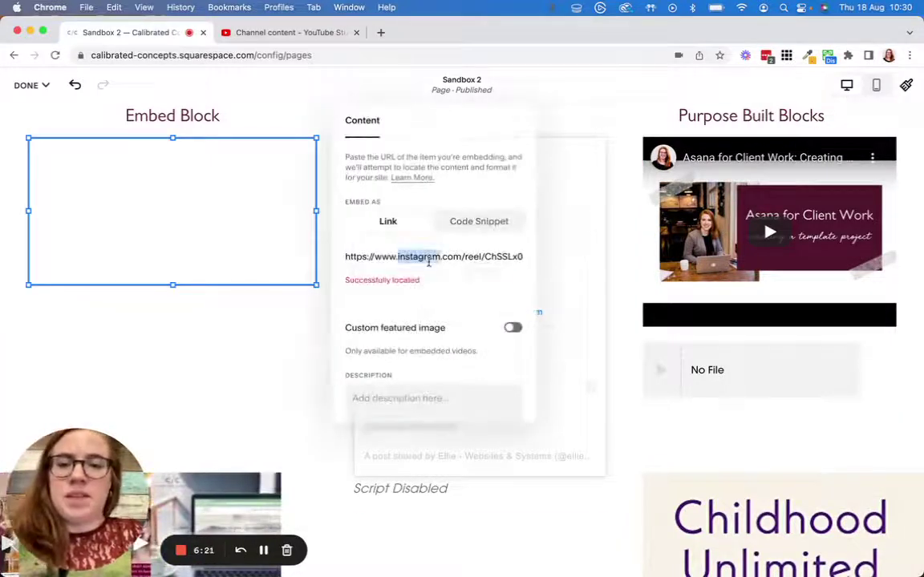
text(https://youtu.be/HTmWVIW9Zis)
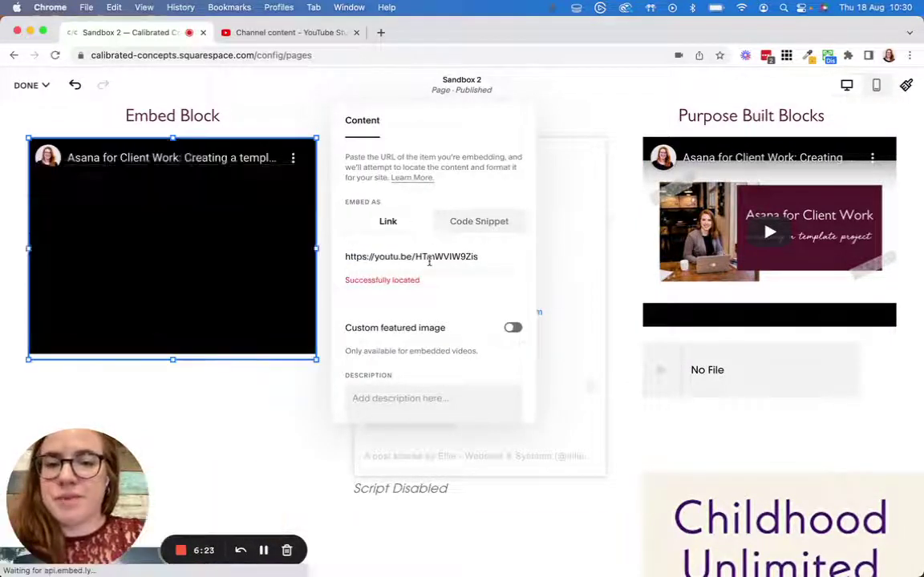
click(265, 377)
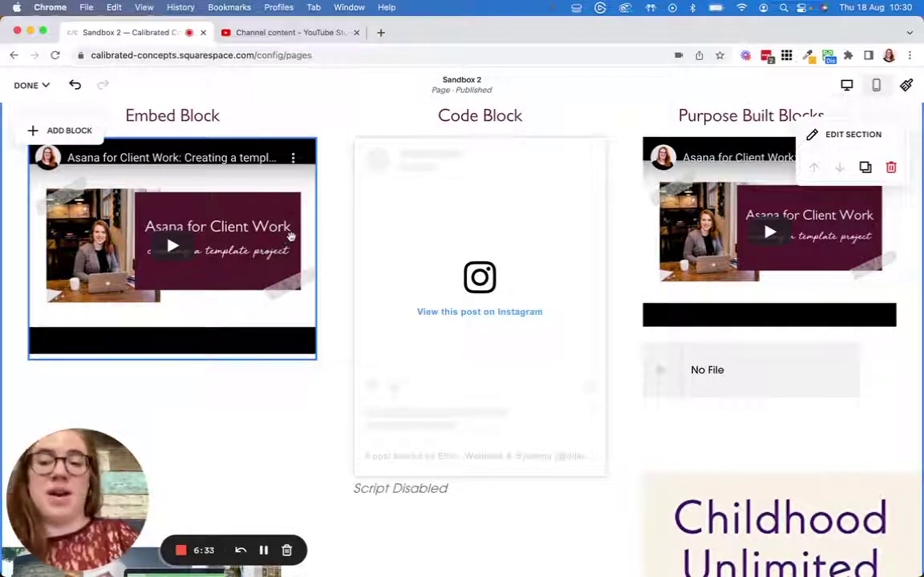
Open anchor.fm alongside the other pages and log in to the Anchor account.
click(382, 35)
text(anchor)
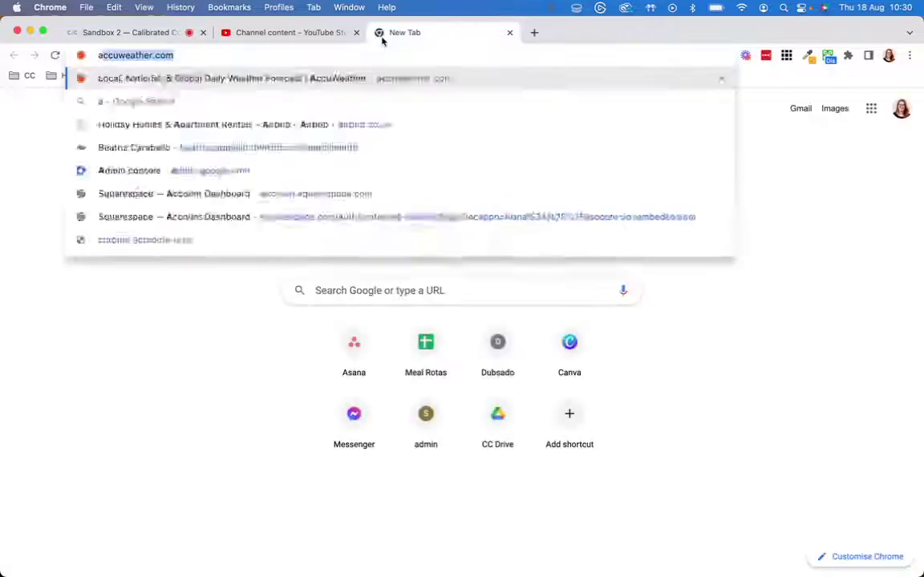
text(.fm)
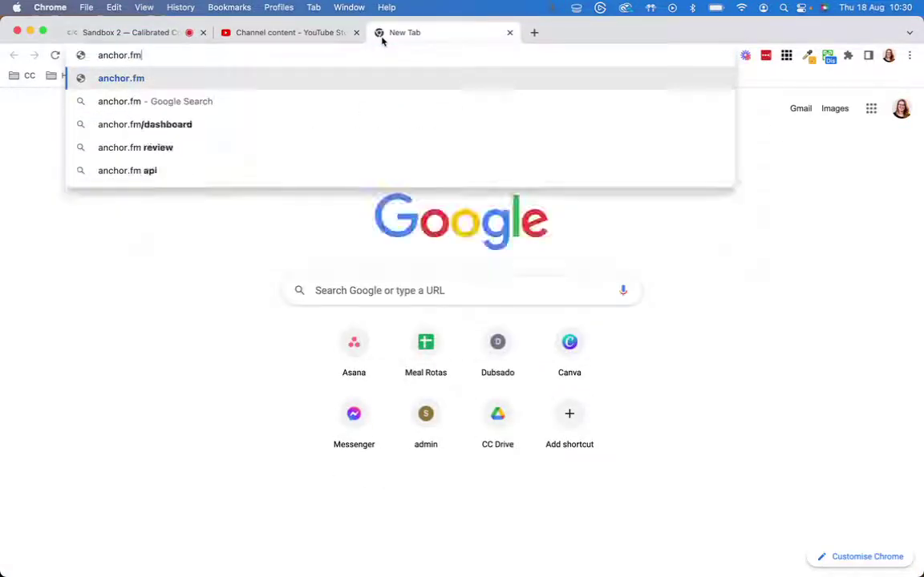
key(Return)
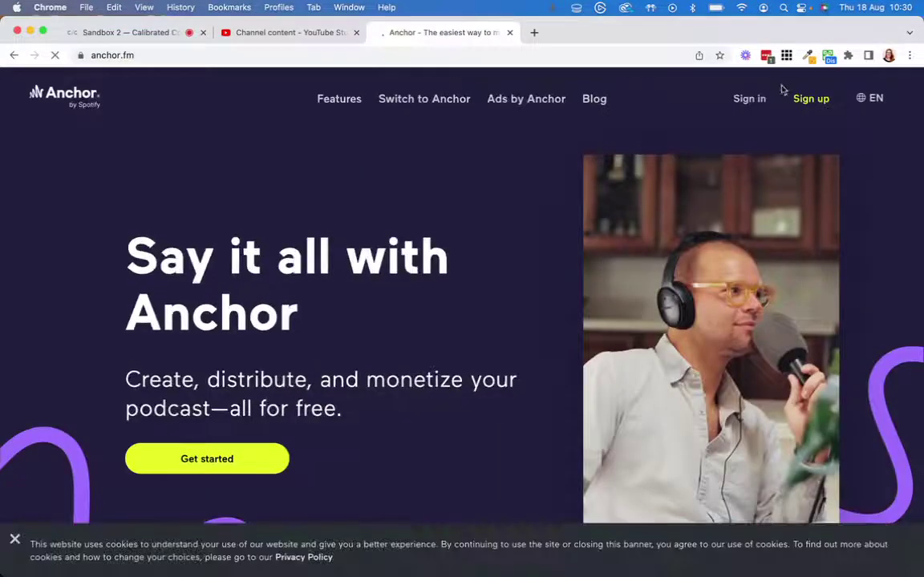
click(749, 99)
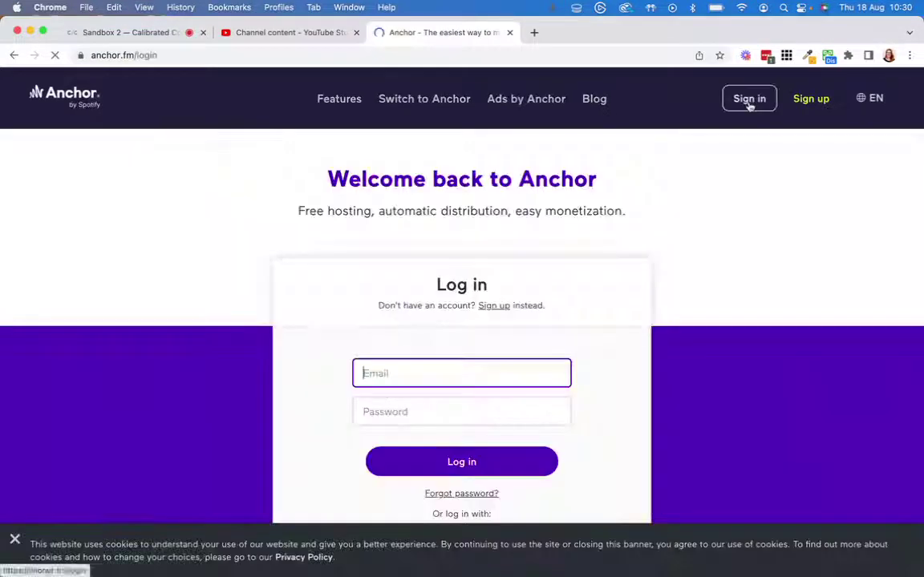
click(497, 456)
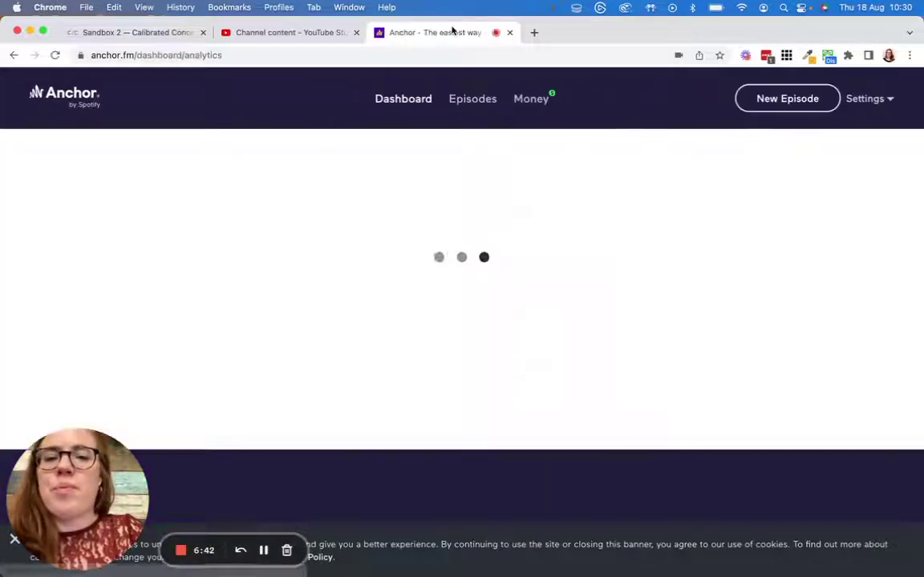
Copy the public link of the podcast episode "S3E10: For the Love of Templates" from the Anchor episodes list.
click(455, 99)
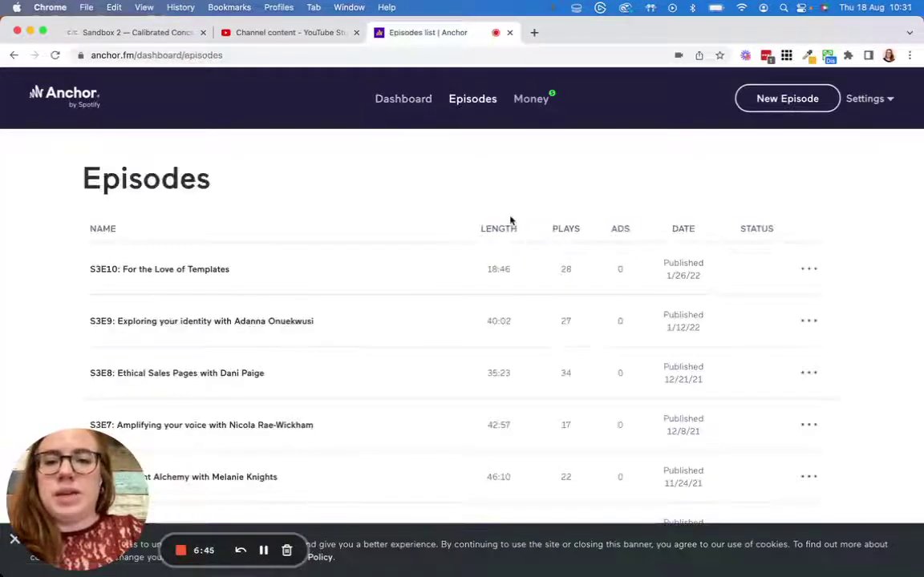
click(808, 271)
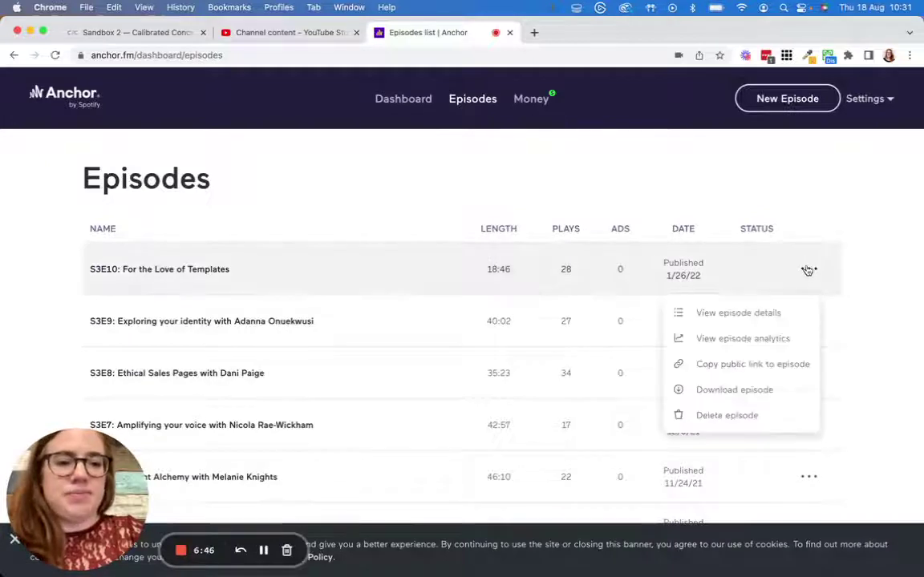
click(743, 367)
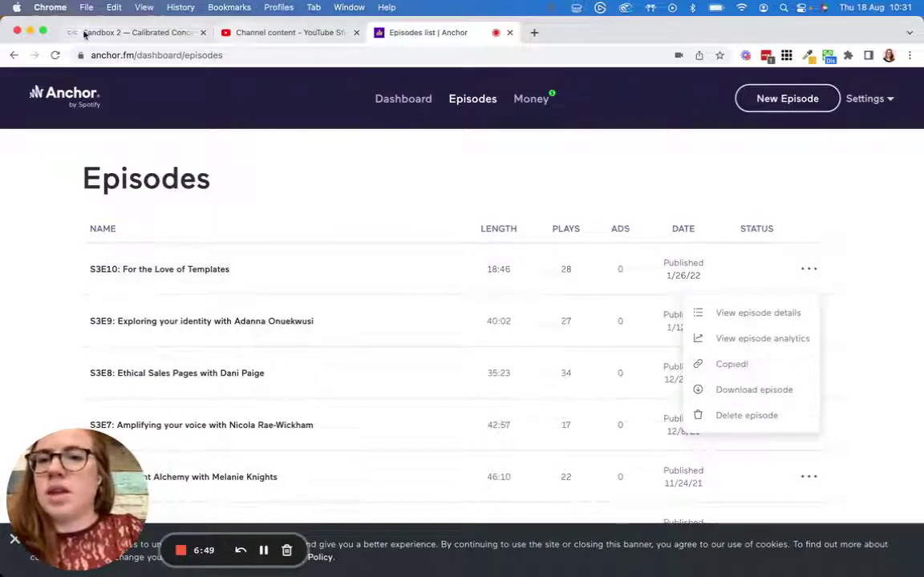
click(97, 32)
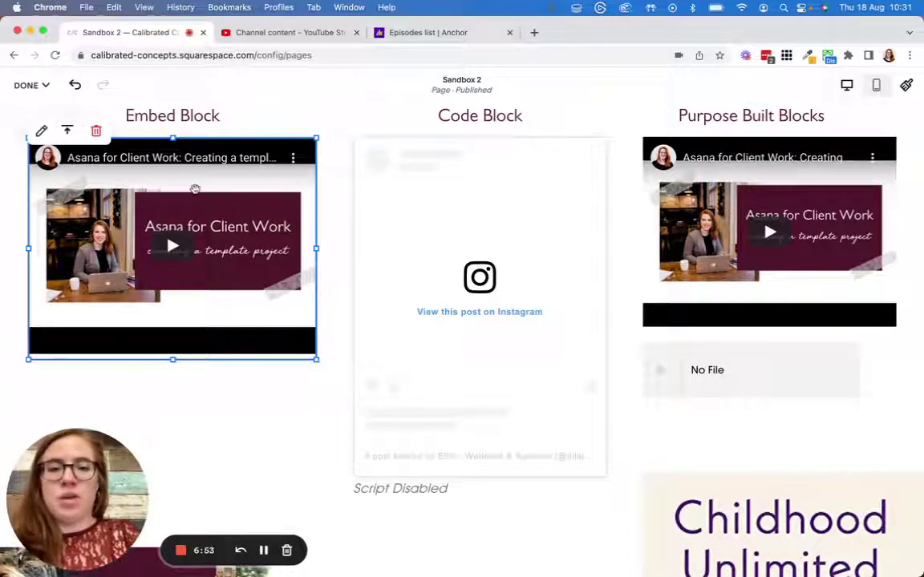
scroll(702, 324, down, 2)
click(699, 311)
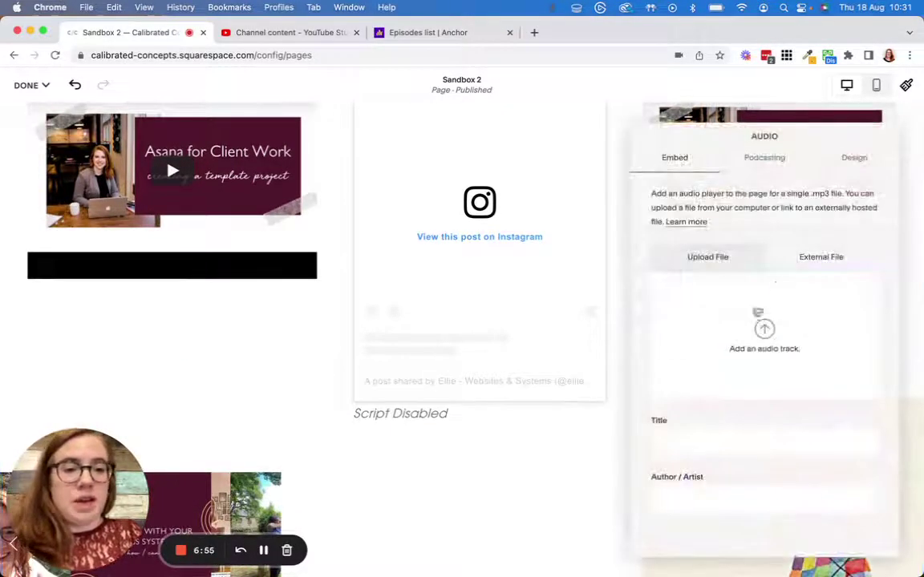
click(812, 264)
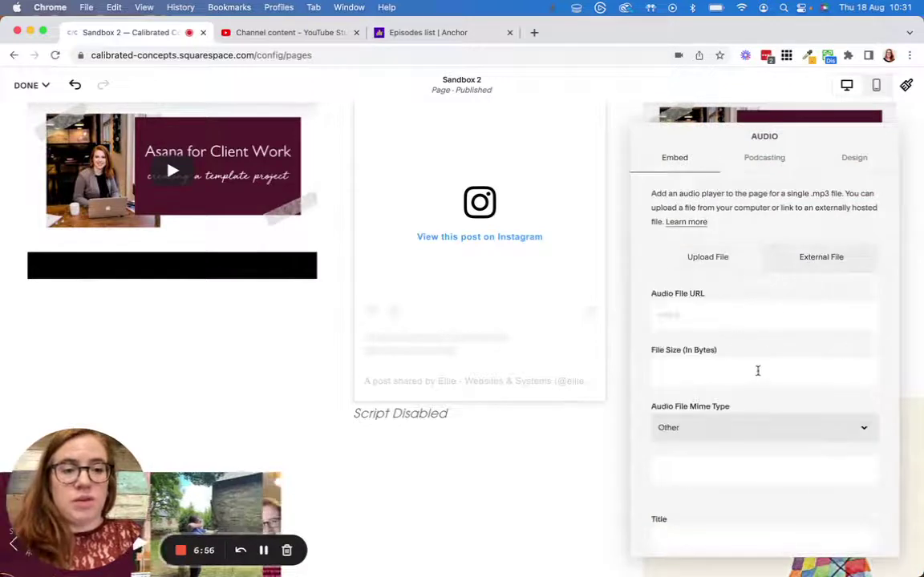
click(711, 308)
key(super+v)
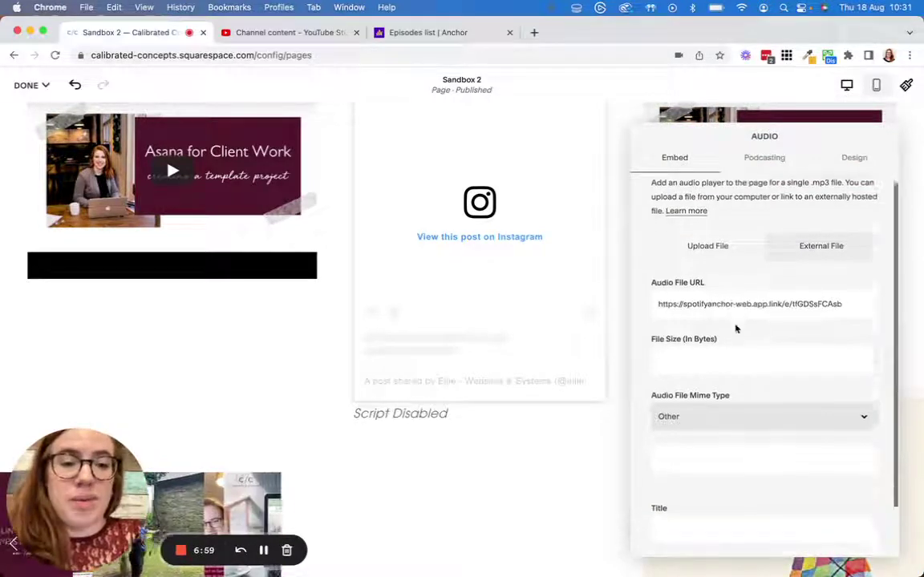
scroll(736, 332, down, 2)
scroll(741, 342, up, 2)
scroll(767, 343, down, 2)
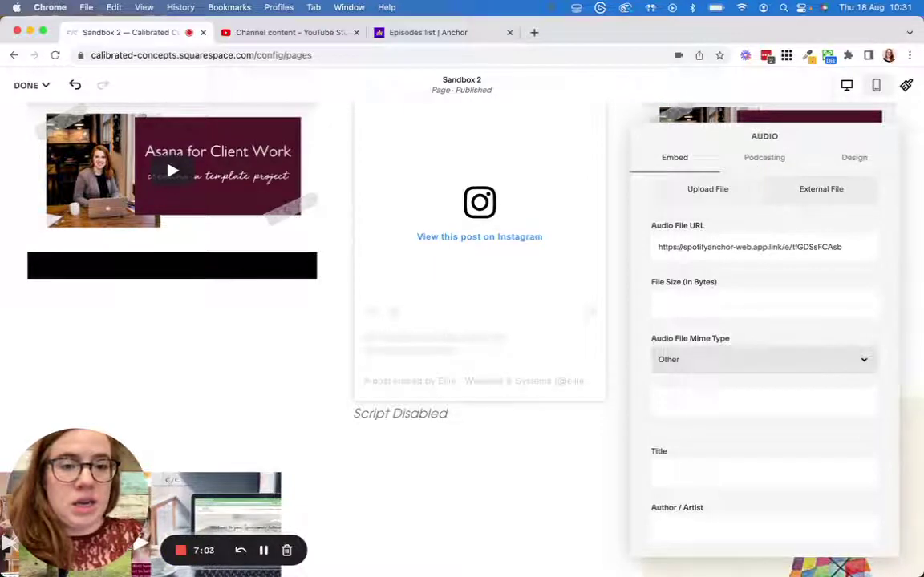
click(746, 159)
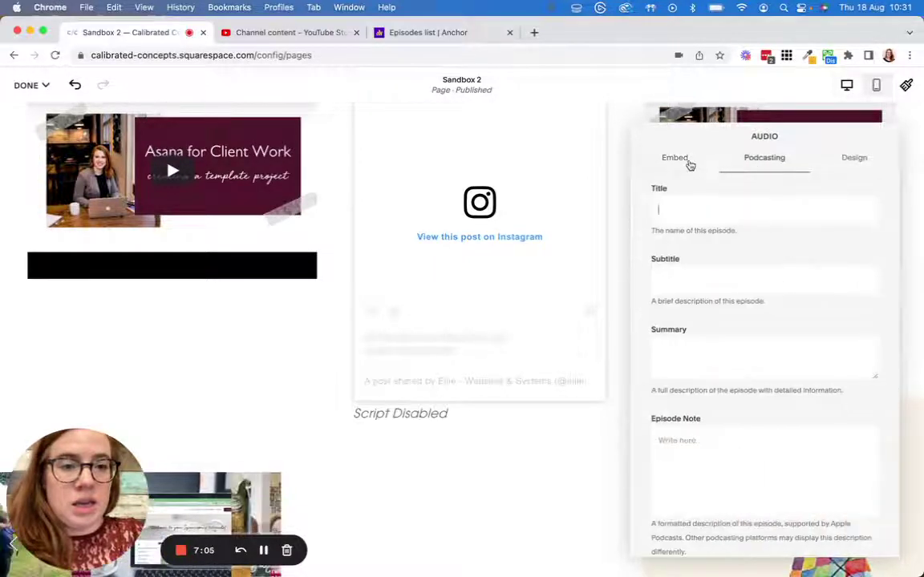
click(594, 486)
Try the Classic player style on the audio block and return it to Minimal with the Light player color.
click(735, 296)
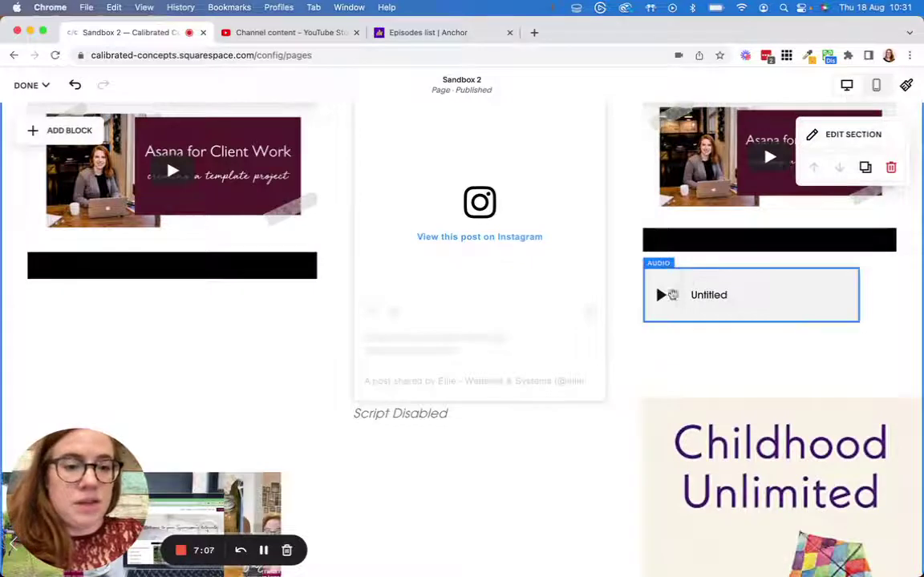
click(735, 297)
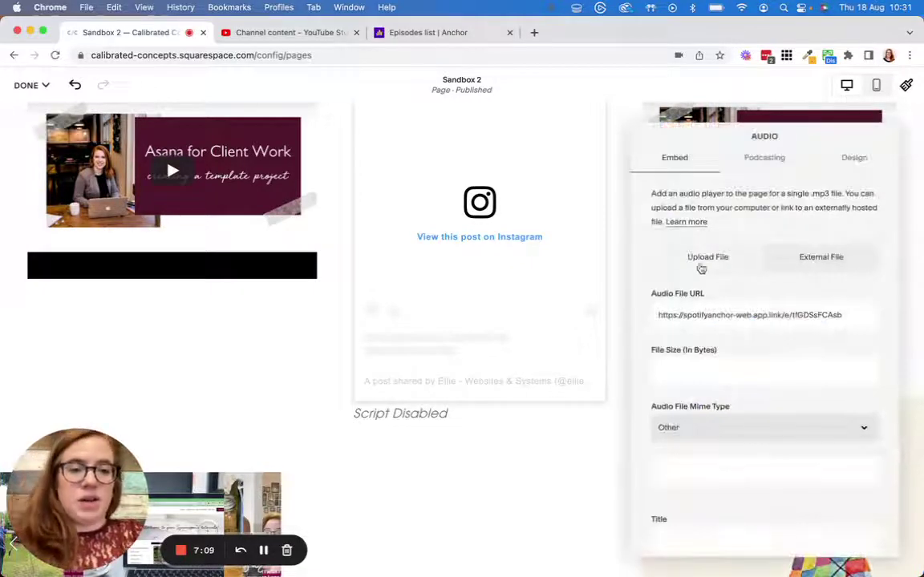
click(854, 158)
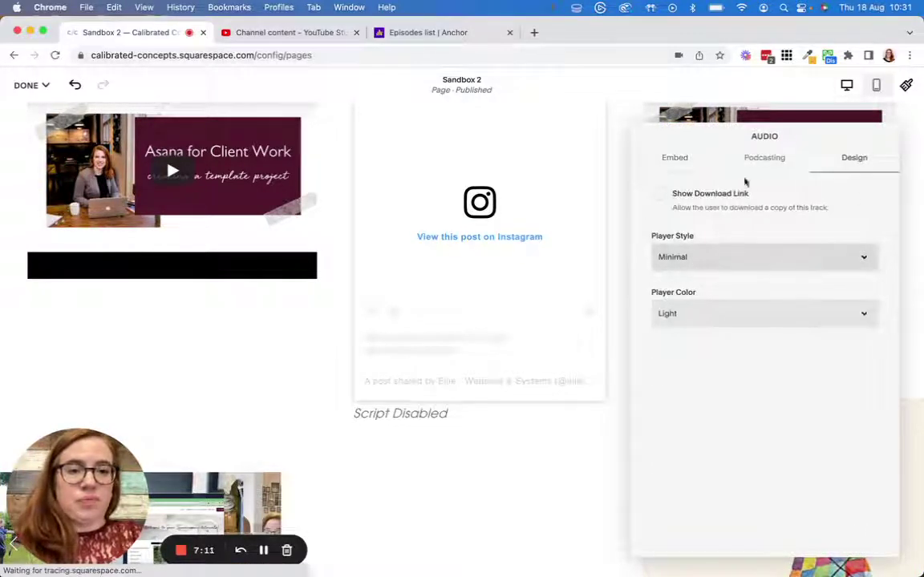
click(708, 261)
click(701, 244)
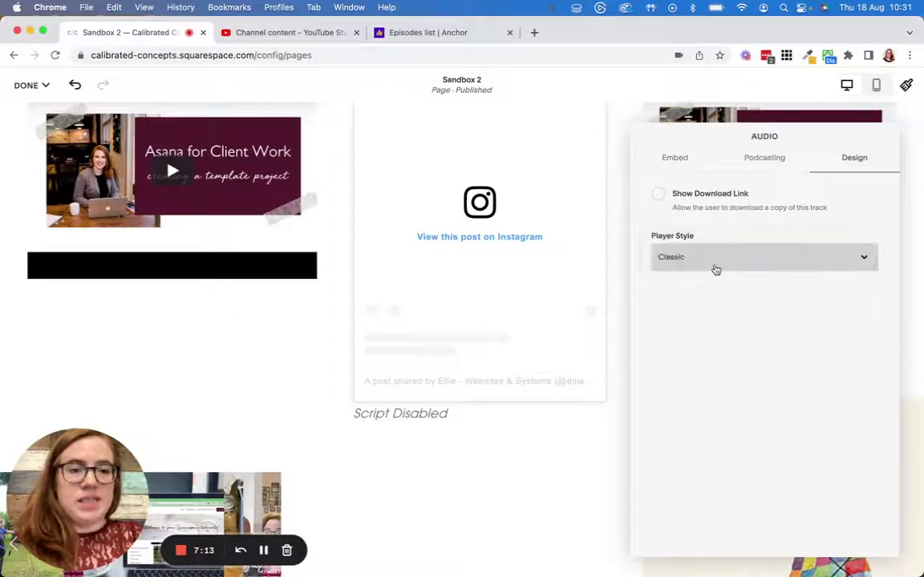
click(714, 257)
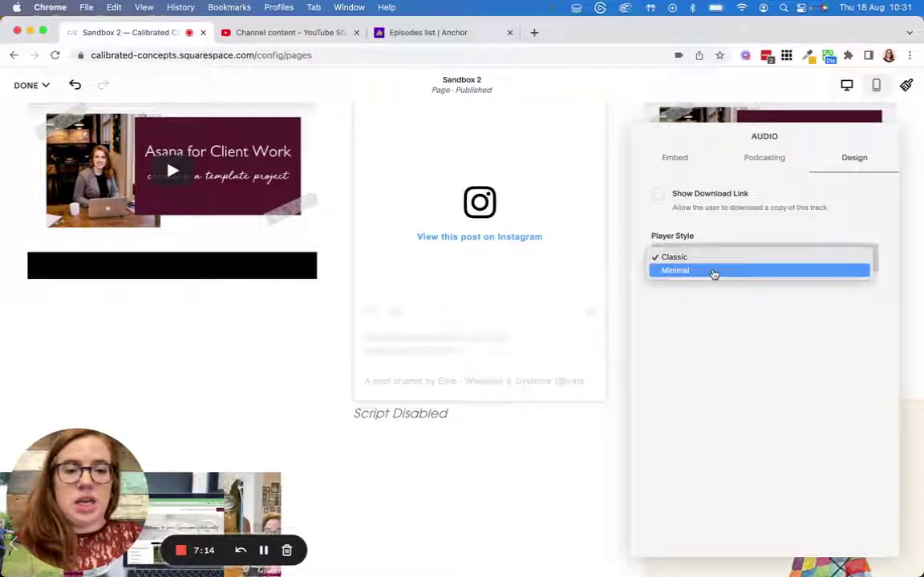
click(711, 272)
click(682, 320)
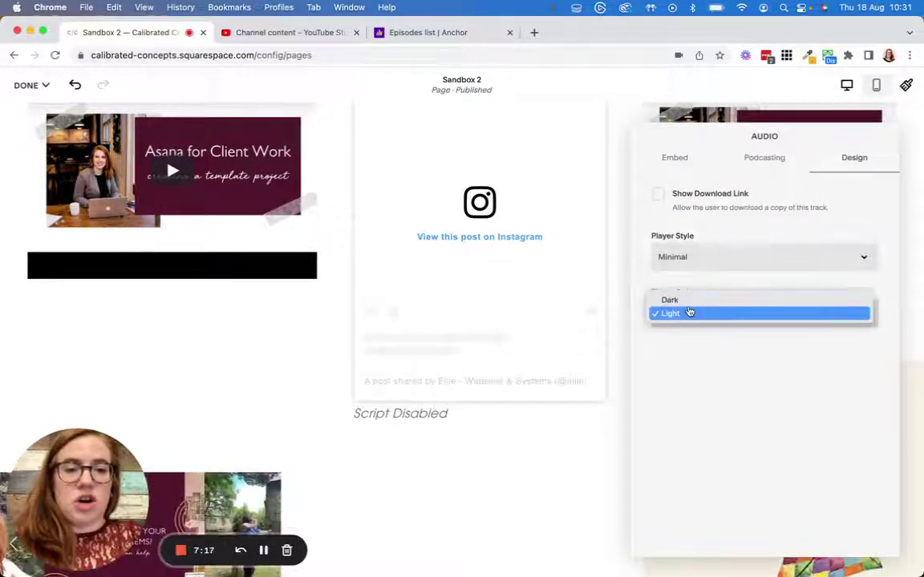
click(689, 314)
Enter "Podcast Episode Title" as the episode title in the audio block's podcasting details and close its settings.
click(744, 169)
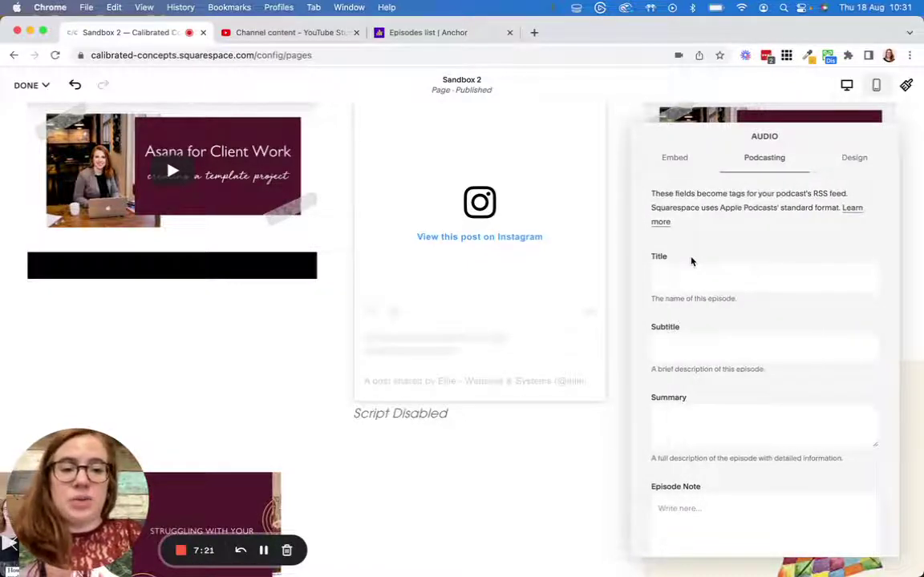
text(Podcast Episode)
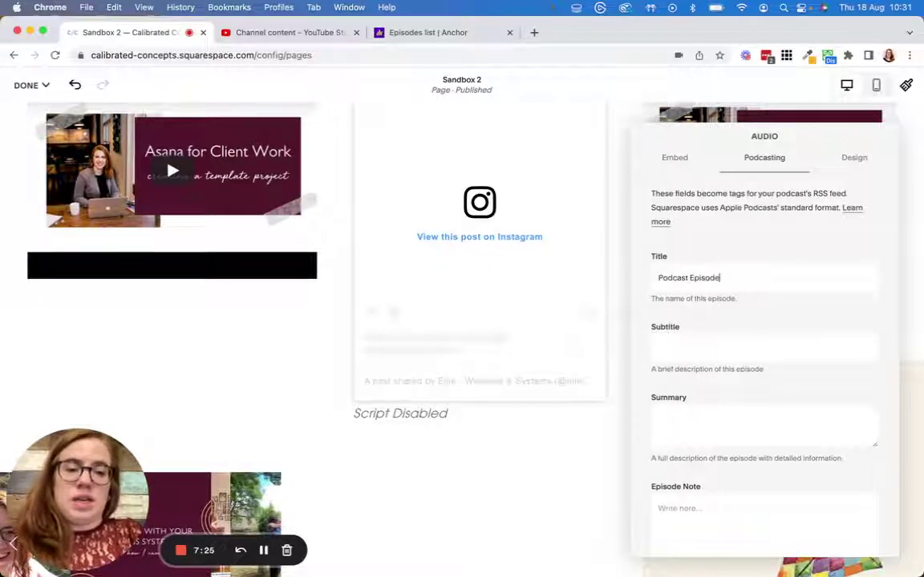
text( Title)
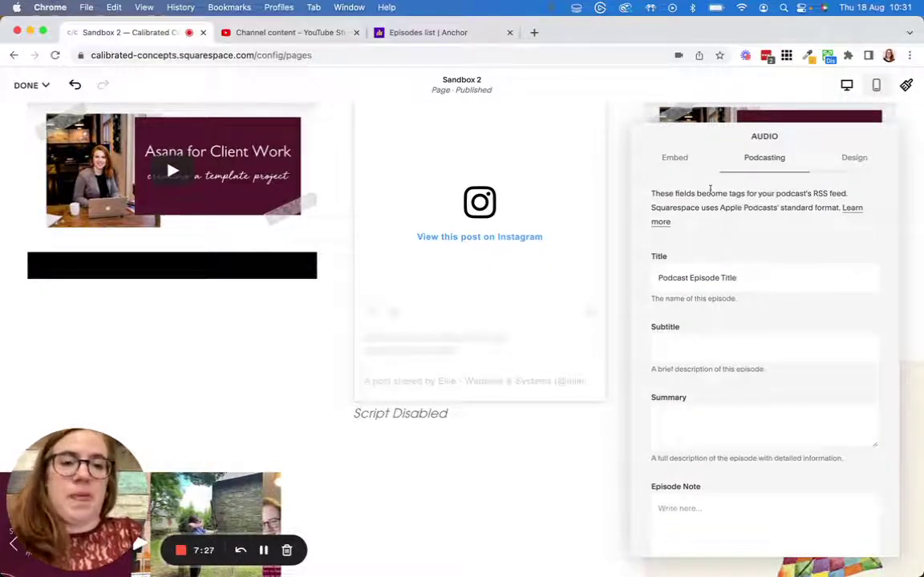
click(676, 158)
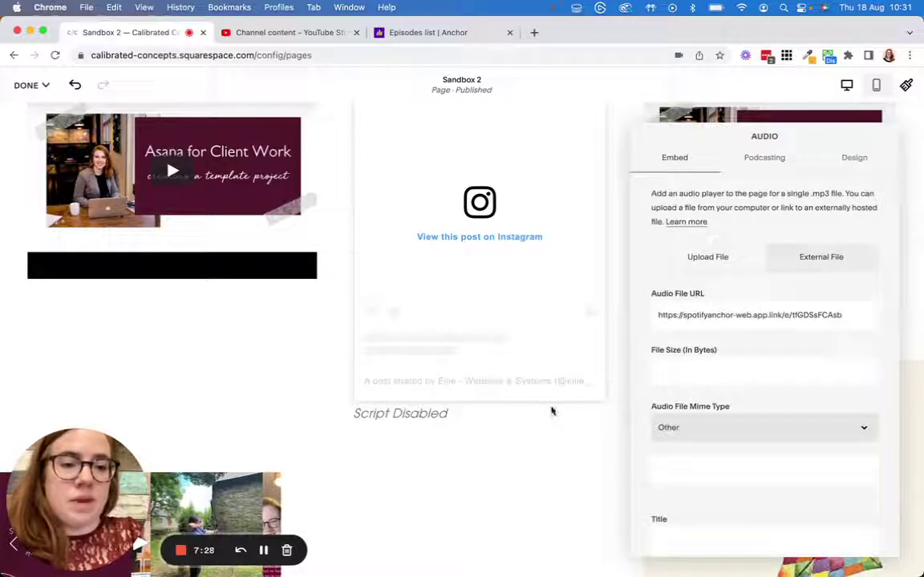
click(532, 445)
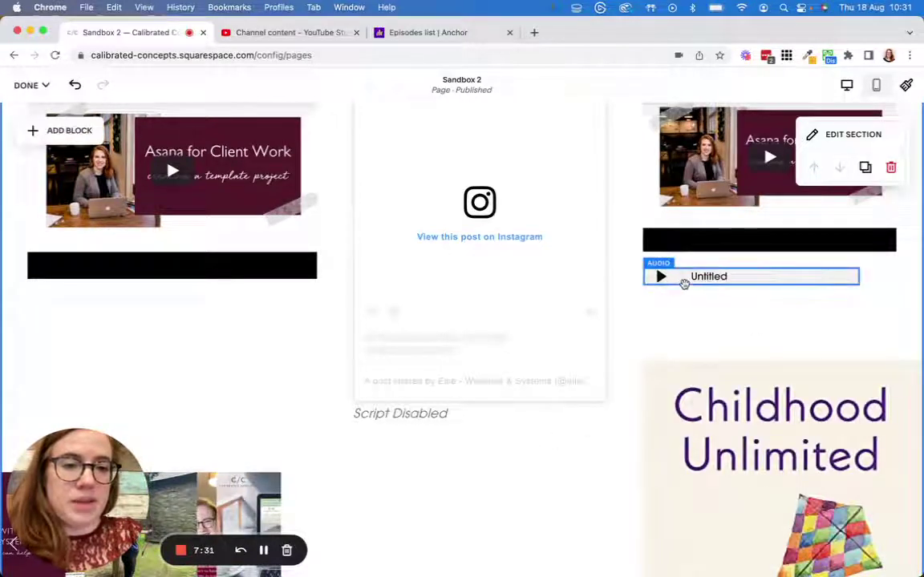
click(242, 219)
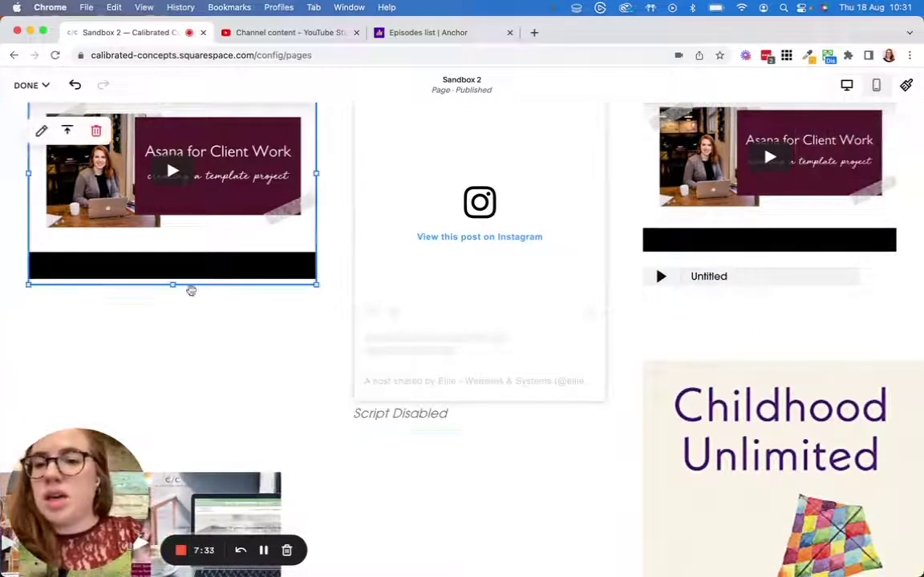
mouse_move(31, 95)
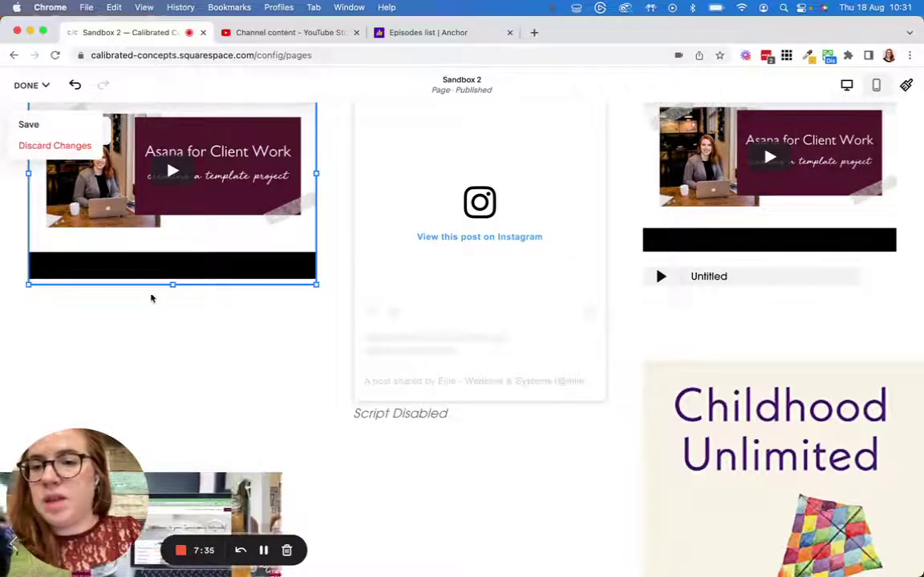
scroll(110, 210, up, 4)
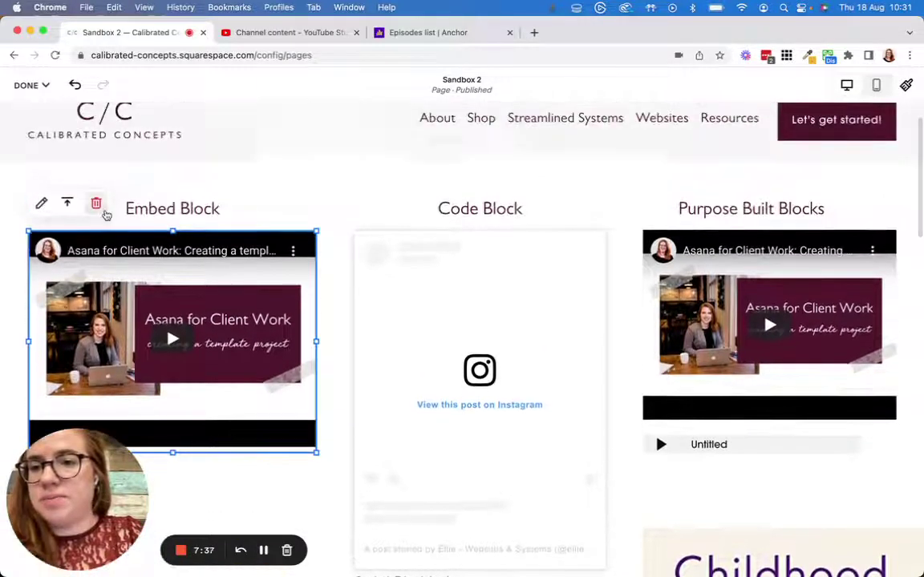
double_click(275, 311)
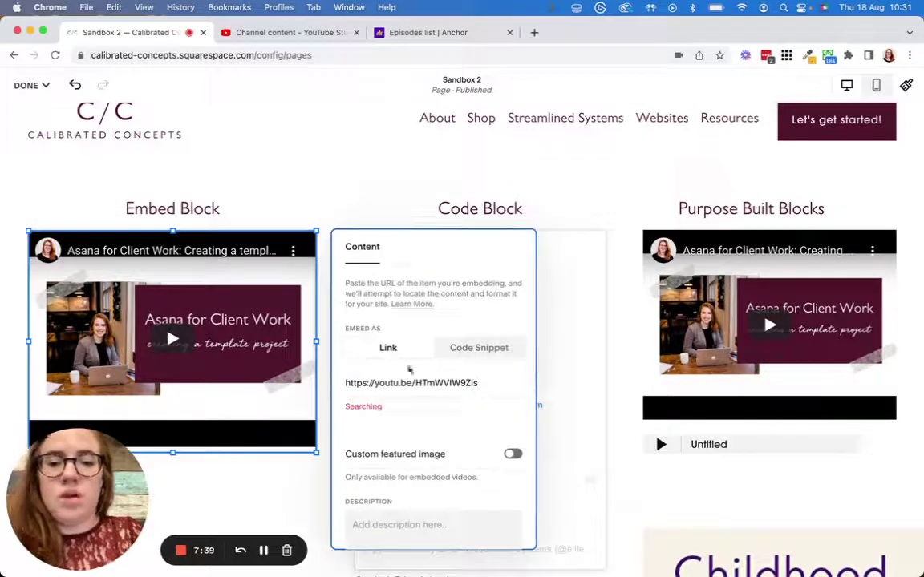
key(super+a)
text(https://spotifyanchor-web.app.link/e/tfGDSsFCAsb)
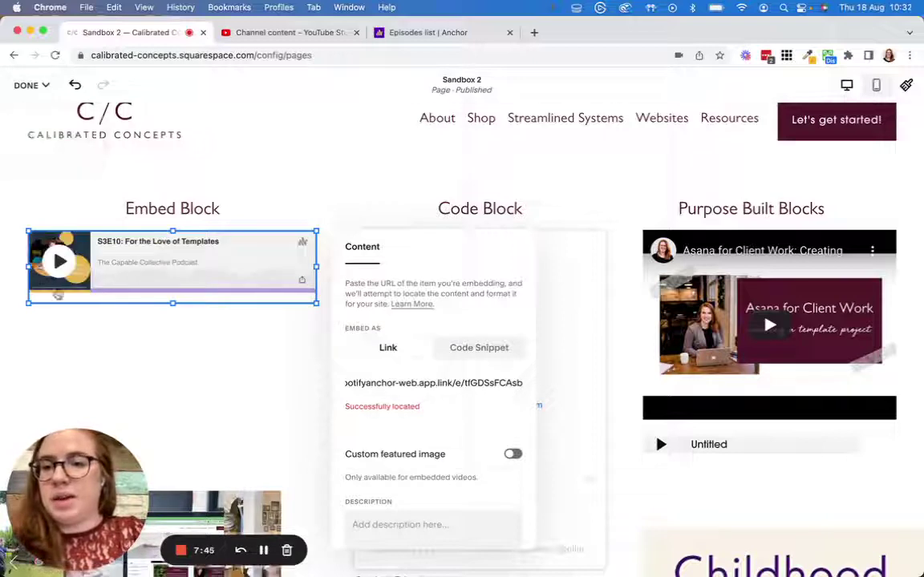
mouse_move(46, 85)
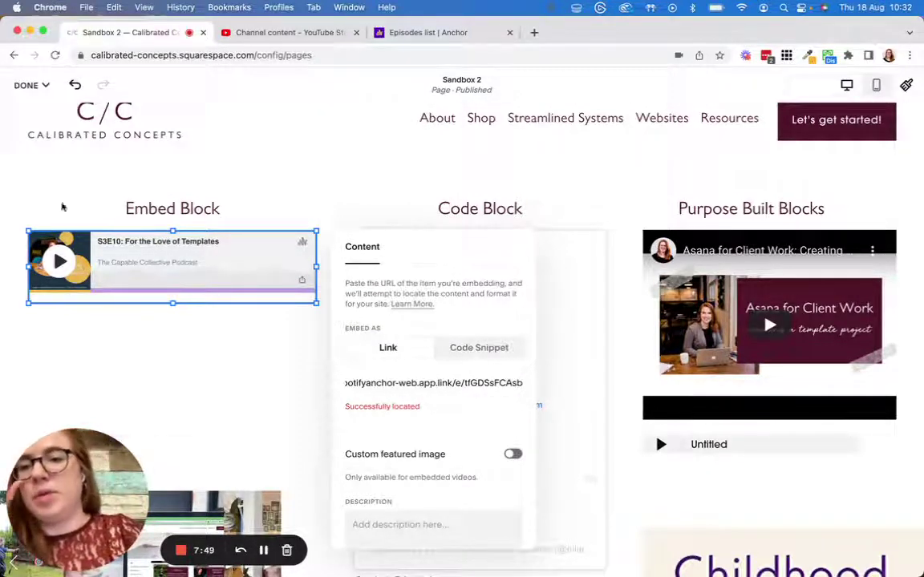
click(243, 397)
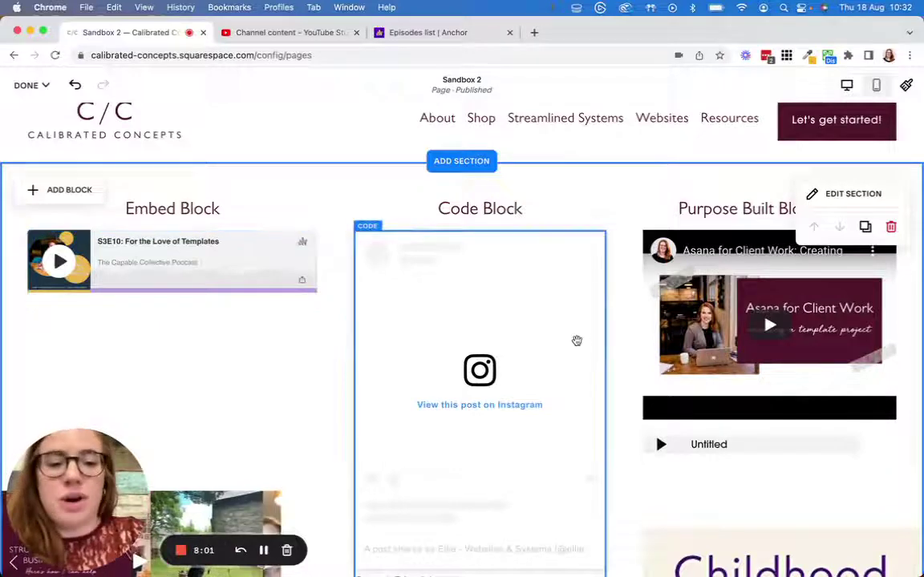
Remove the YouTube video from the video block under Purpose Built Blocks and look at its options for adding a video.
scroll(562, 337, down, 1)
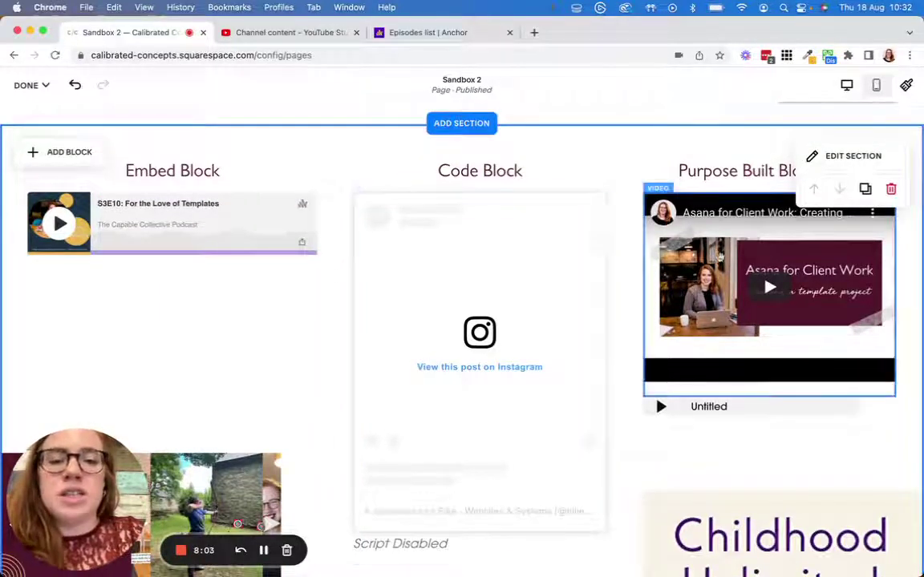
scroll(538, 226, down, 1)
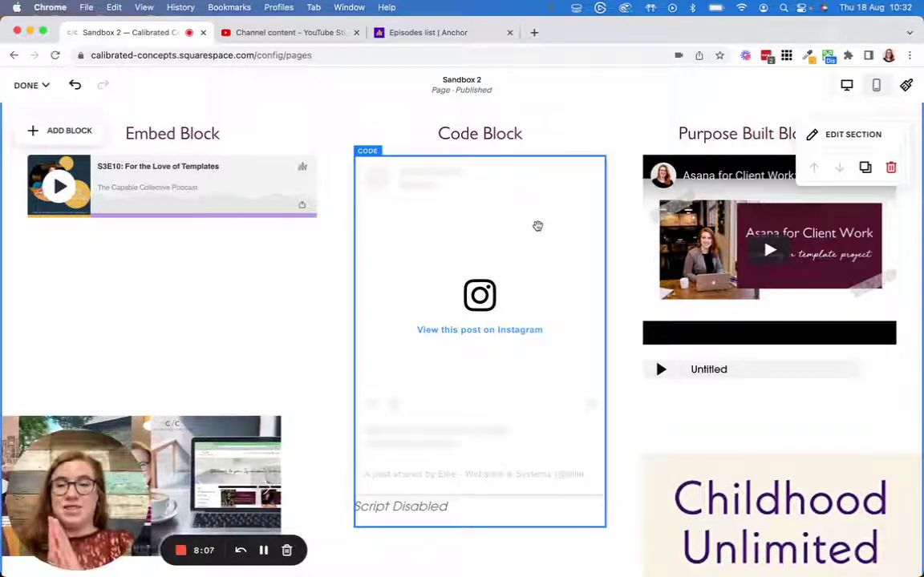
scroll(759, 284, up, 1)
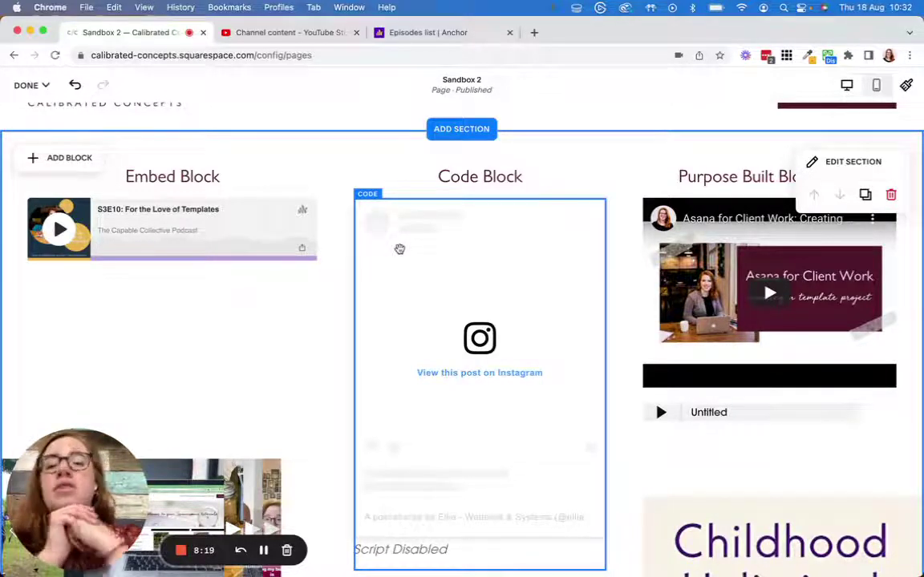
double_click(744, 255)
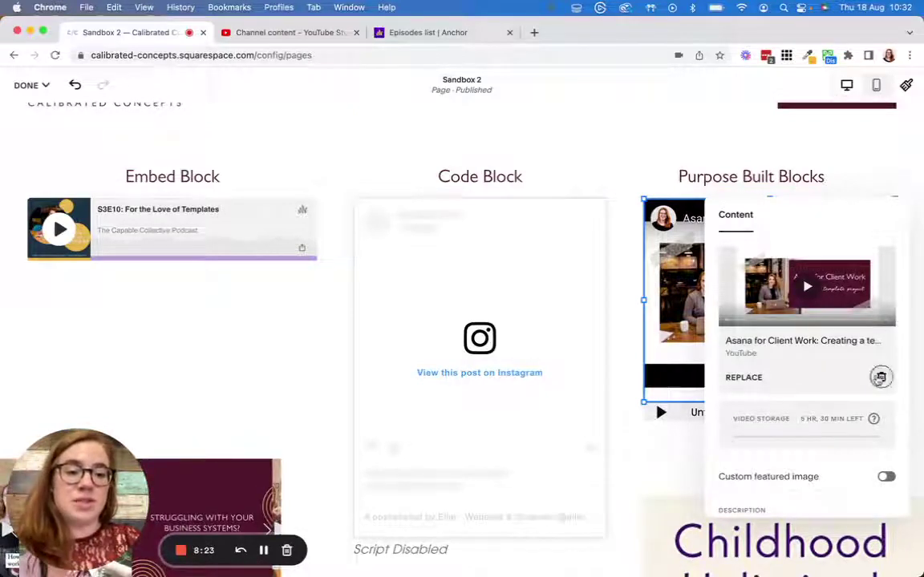
click(881, 377)
click(803, 271)
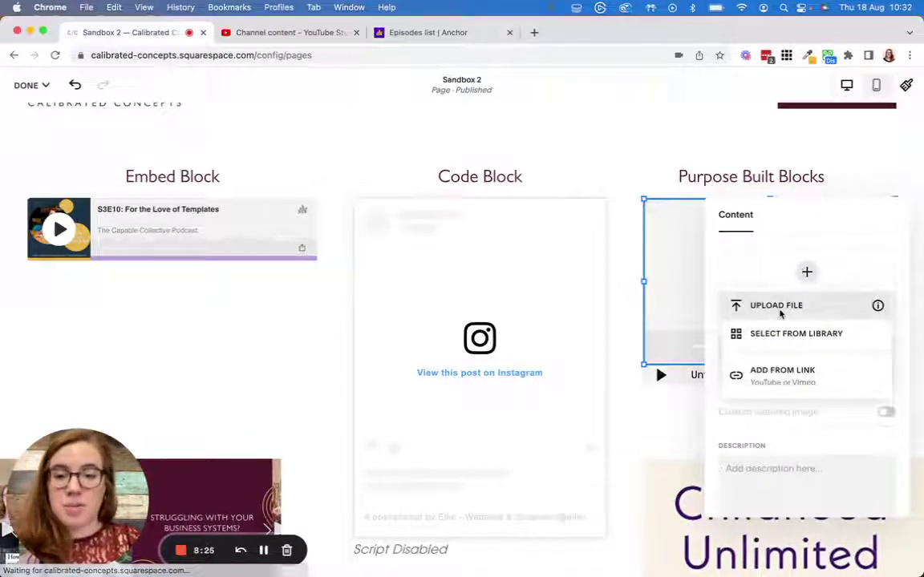
click(825, 382)
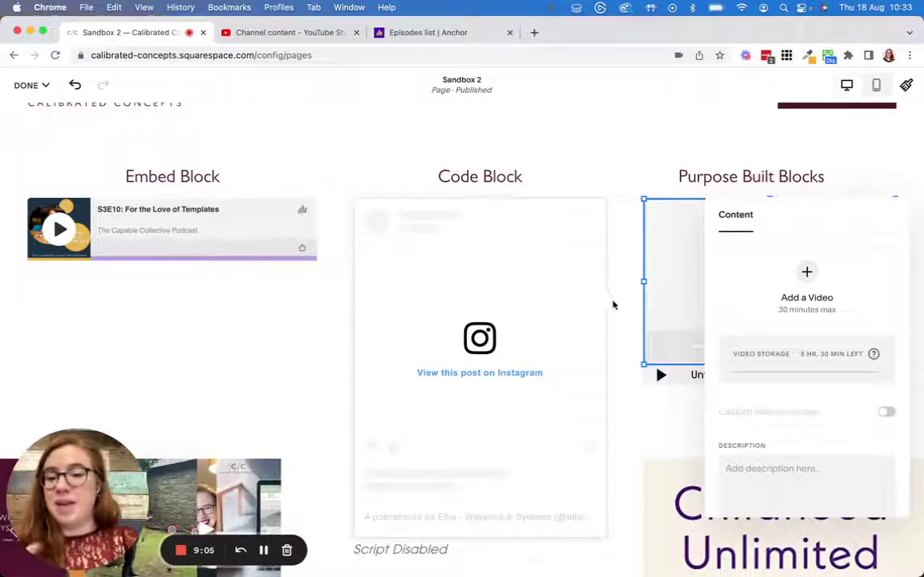
click(316, 319)
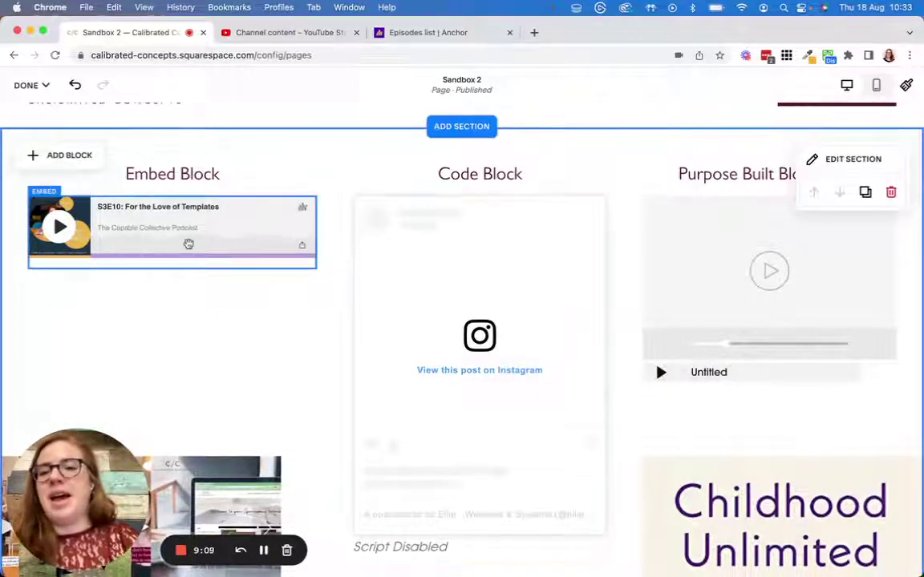
scroll(192, 250, down, 2)
scroll(191, 249, down, 2)
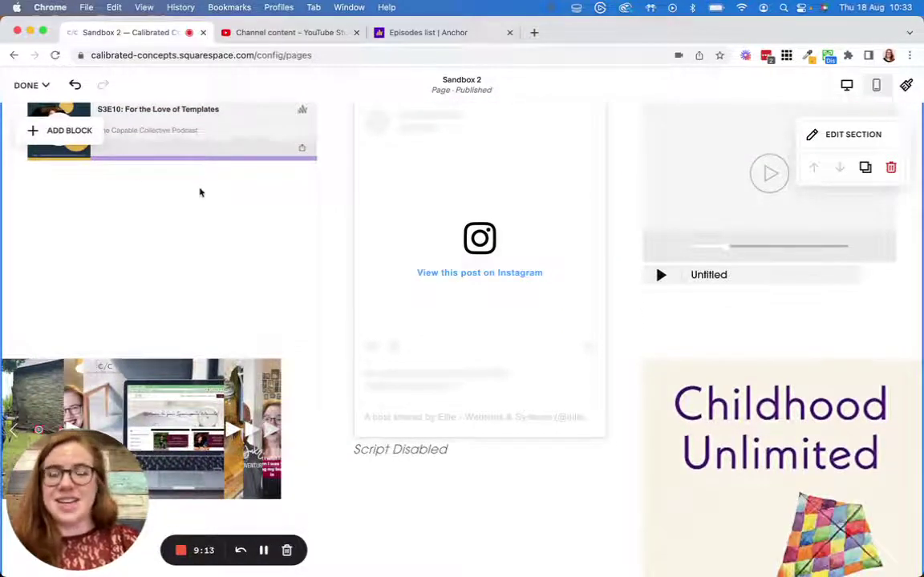
Examine the file link options in the link editor for the word "Block" in the Code Block heading, leaving the heading unlinked.
scroll(138, 167, up, 3)
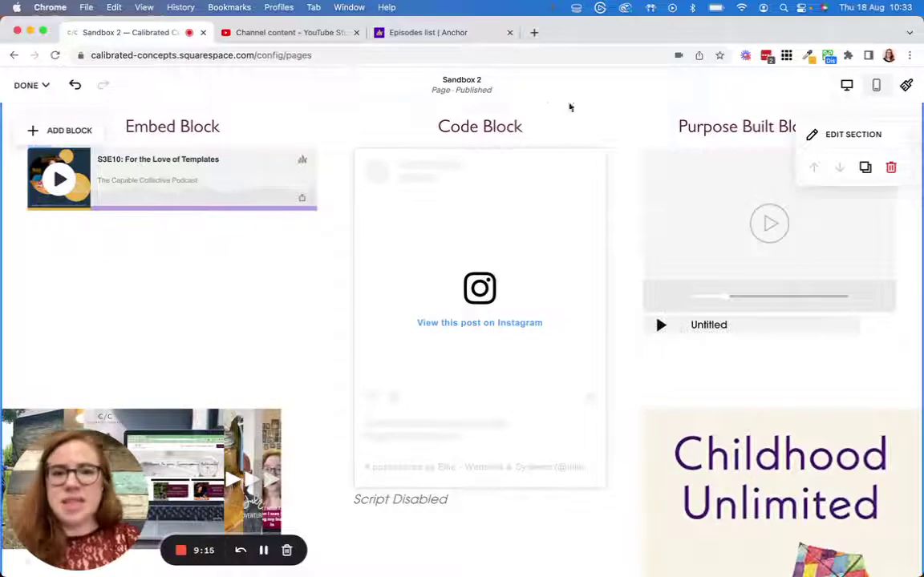
click(513, 127)
click(514, 127)
double_click(502, 127)
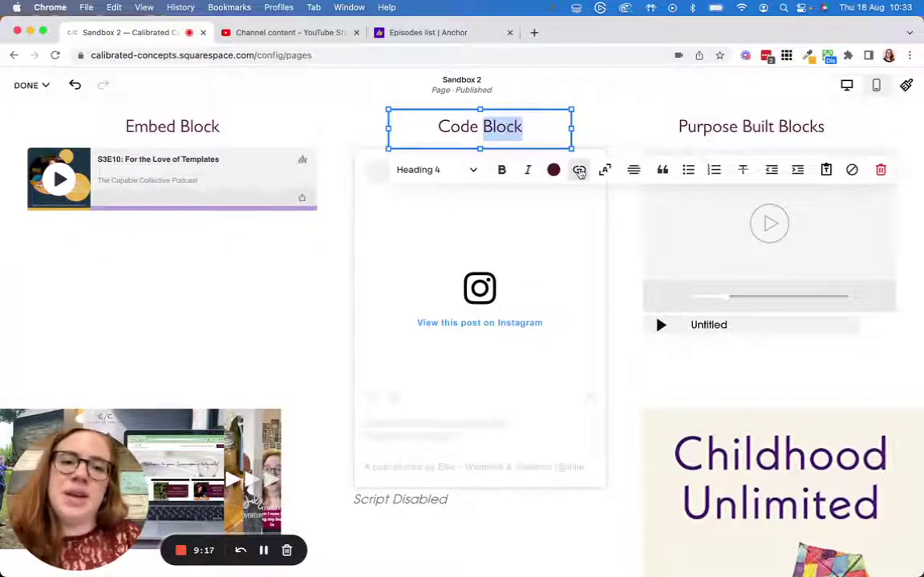
click(579, 170)
click(660, 230)
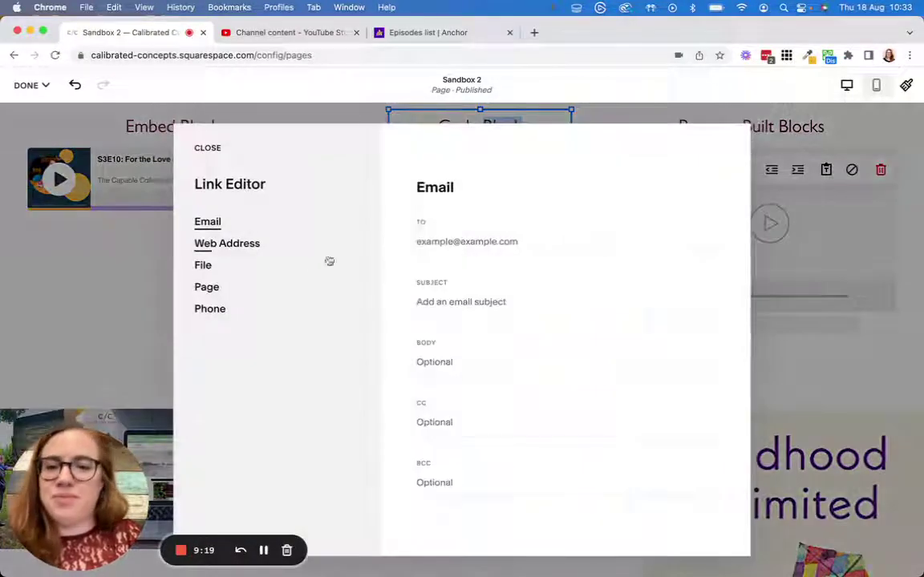
click(203, 265)
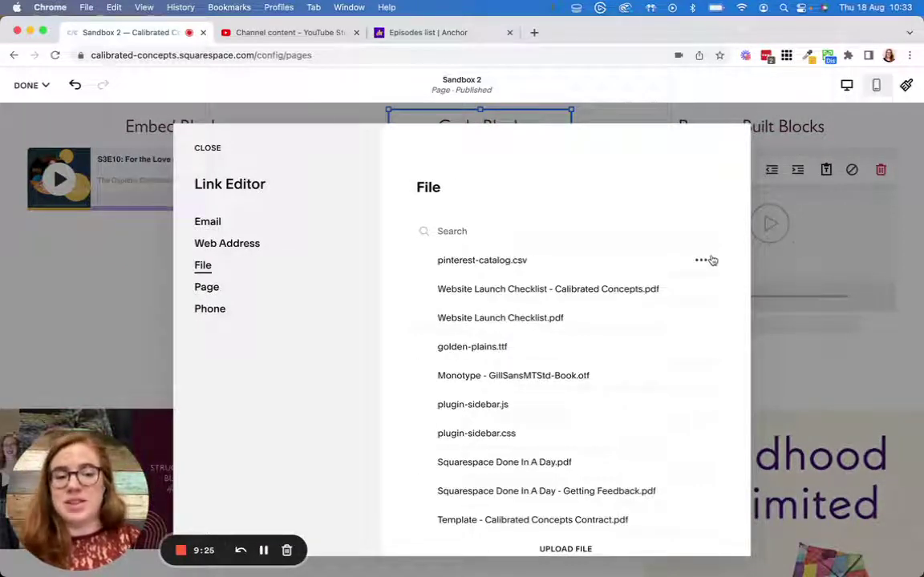
click(206, 149)
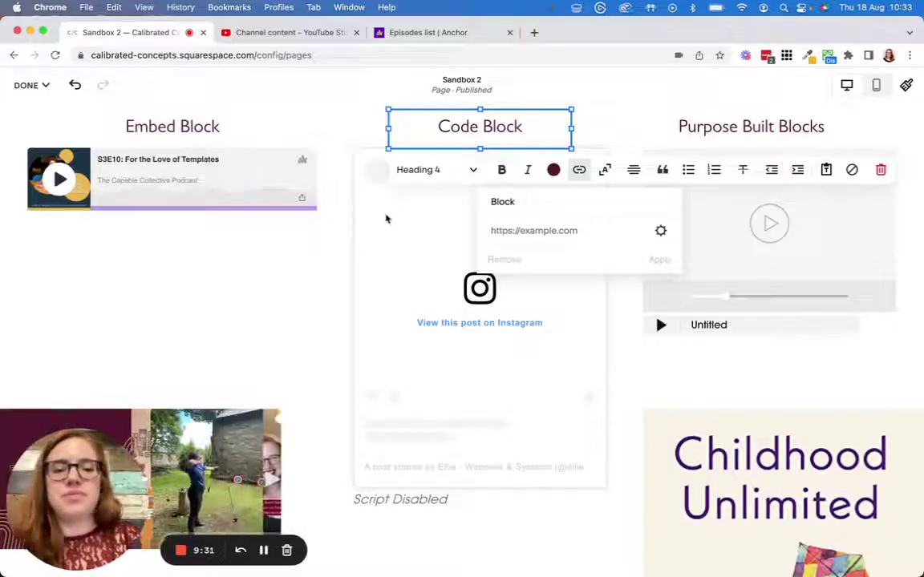
scroll(383, 217, down, 5)
scroll(397, 218, up, 5)
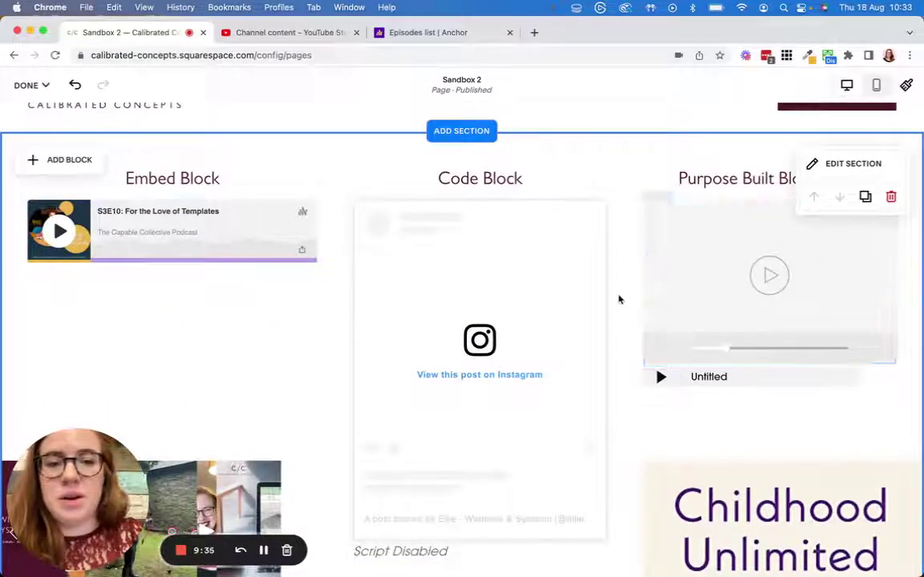
scroll(619, 299, down, 5)
scroll(584, 284, down, 2)
scroll(584, 285, up, 5)
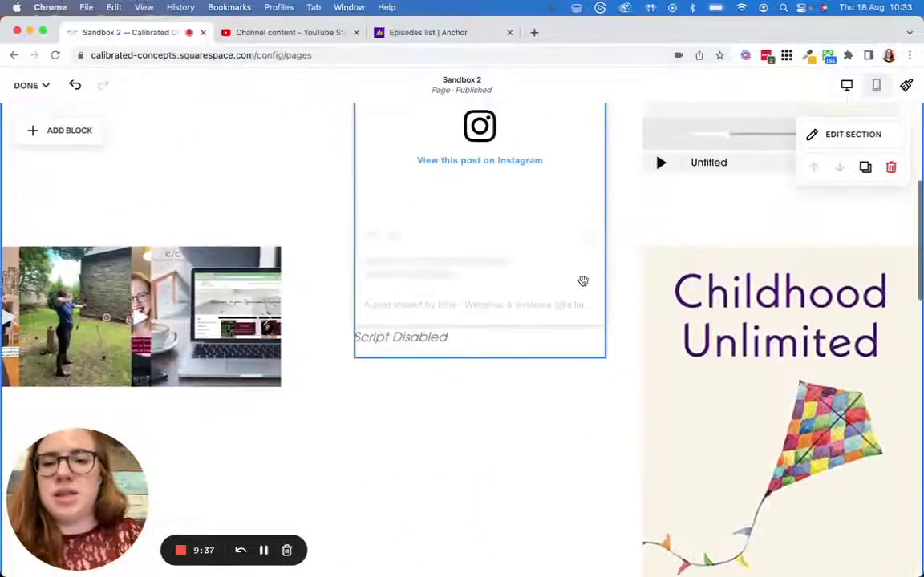
scroll(583, 281, down, 1)
scroll(584, 279, up, 4)
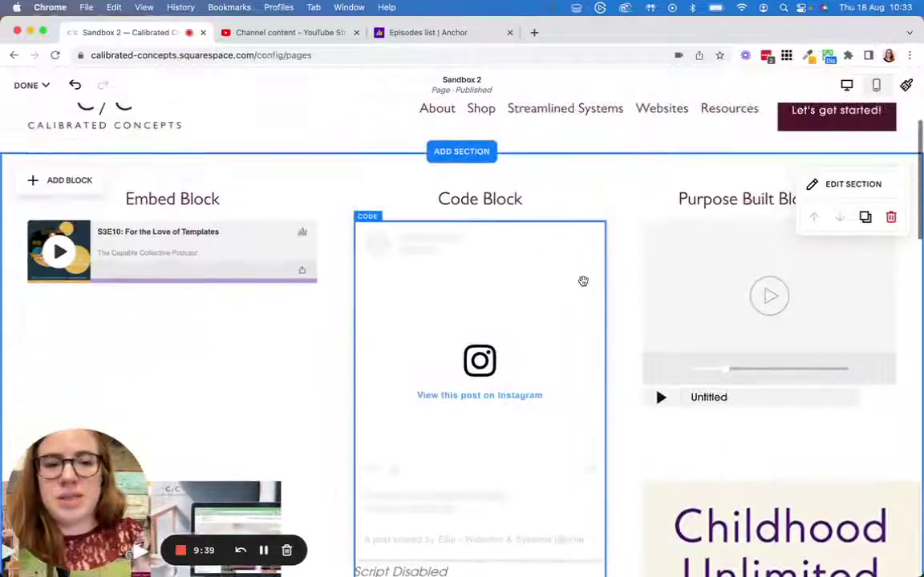
Clear the Instagram embed HTML from the code block and remove the block from the page.
click(537, 290)
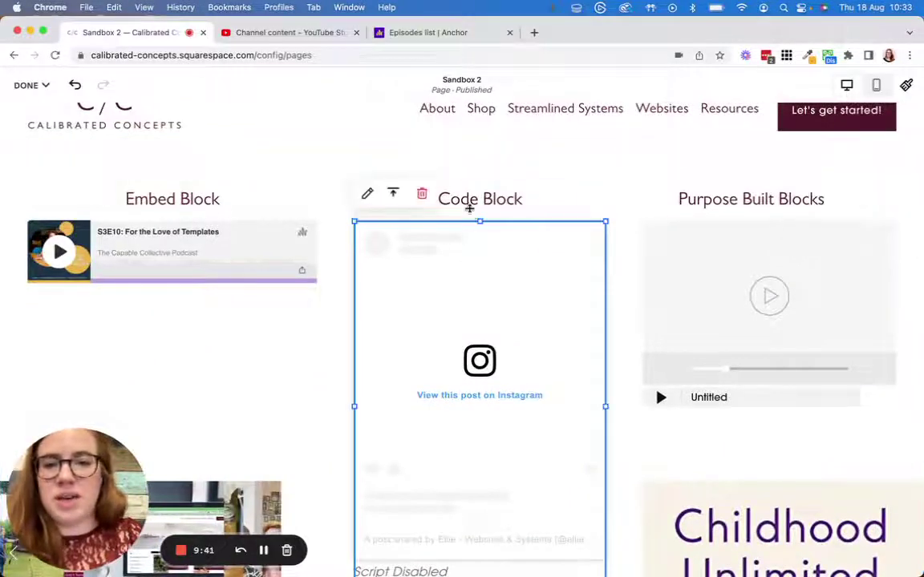
double_click(438, 272)
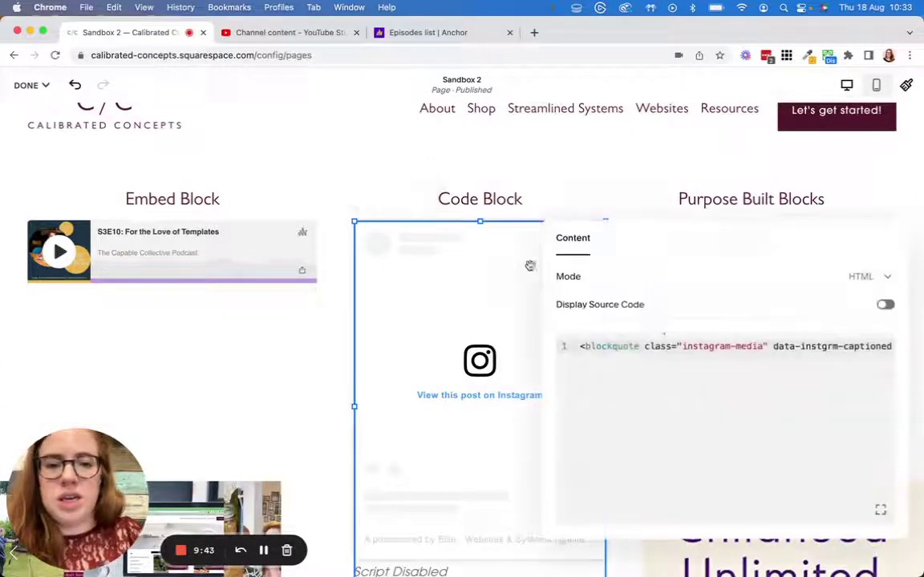
key(super+a)
key(Right)
key(super+a)
key(BackSpace)
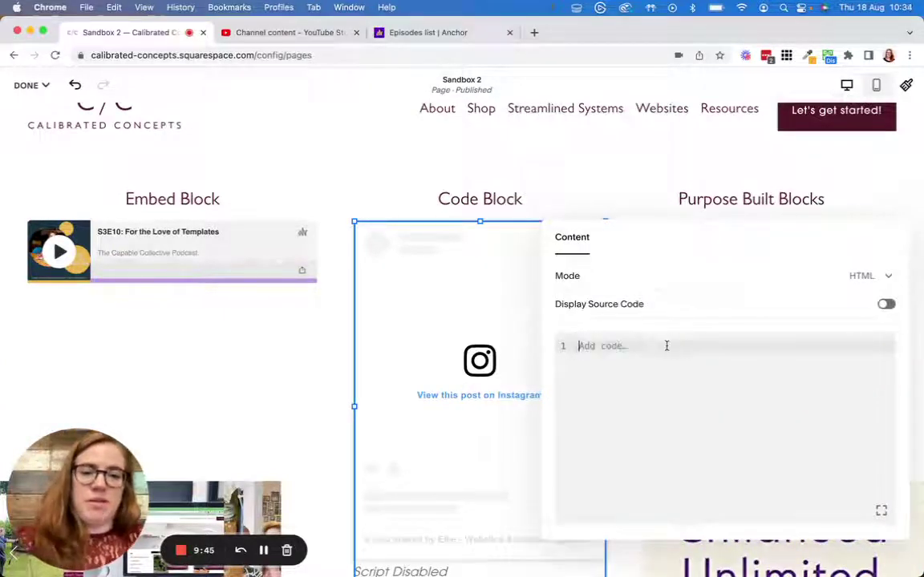
click(128, 298)
scroll(439, 322, down, 3)
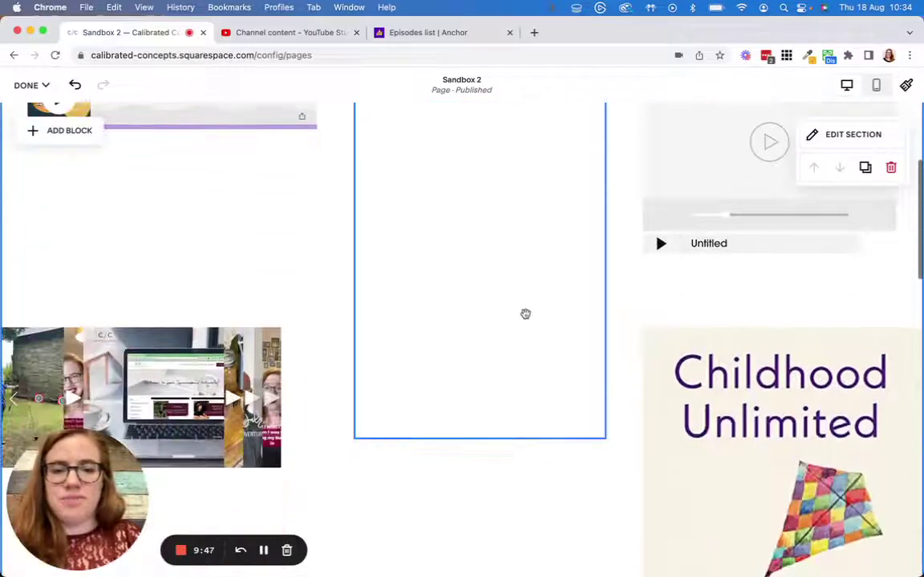
drag(481, 436, 513, 305)
click(422, 131)
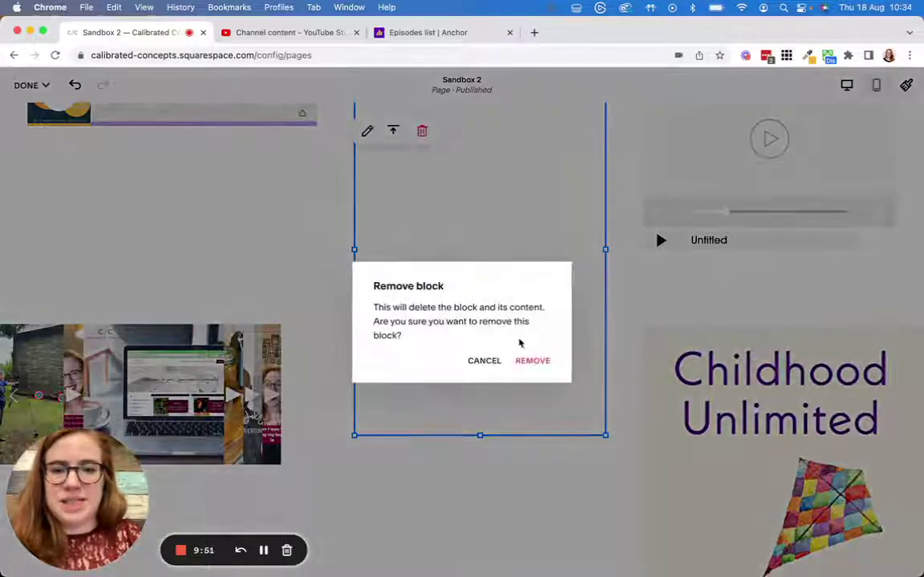
click(530, 359)
Move the Integration Blocks heading and the Twitter block up, aligning the Twitter block with the Instagram carousel and Amazon block.
click(694, 225)
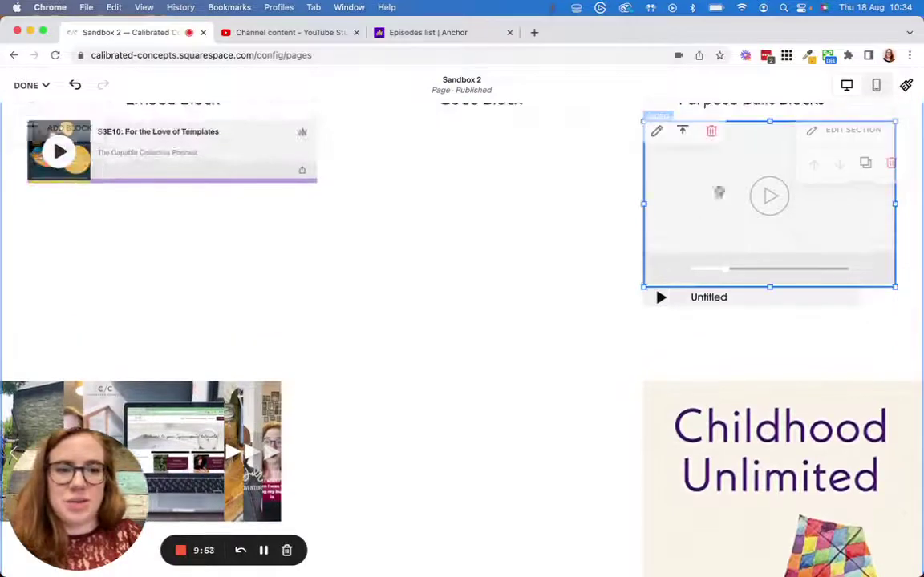
scroll(704, 179, up, 3)
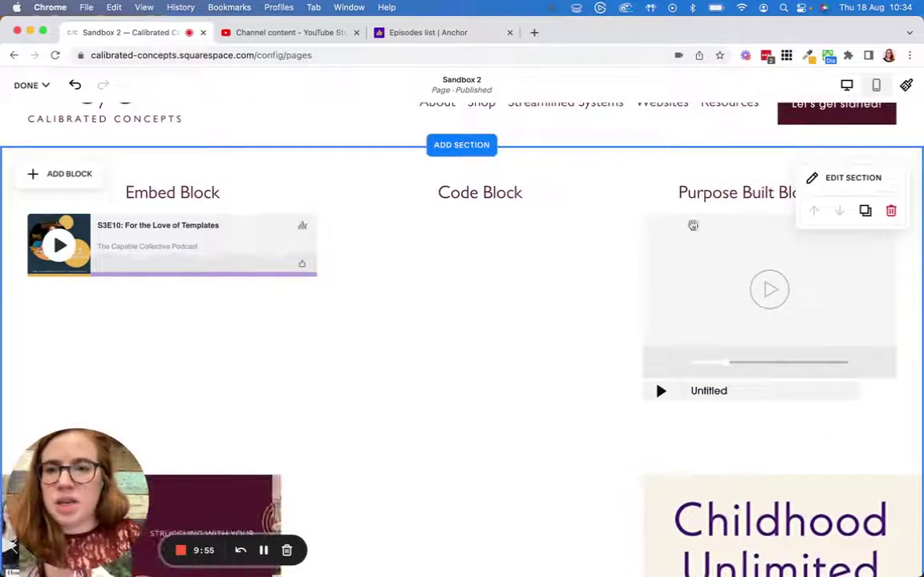
click(661, 230)
scroll(567, 224, down, 10)
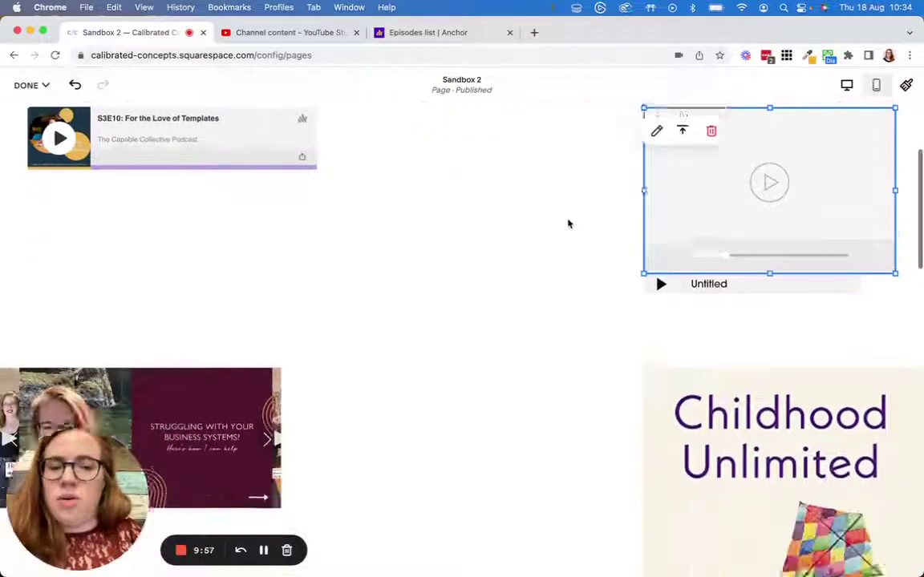
drag(499, 386, 502, 219)
scroll(466, 404, down, 10)
drag(473, 369, 466, 192)
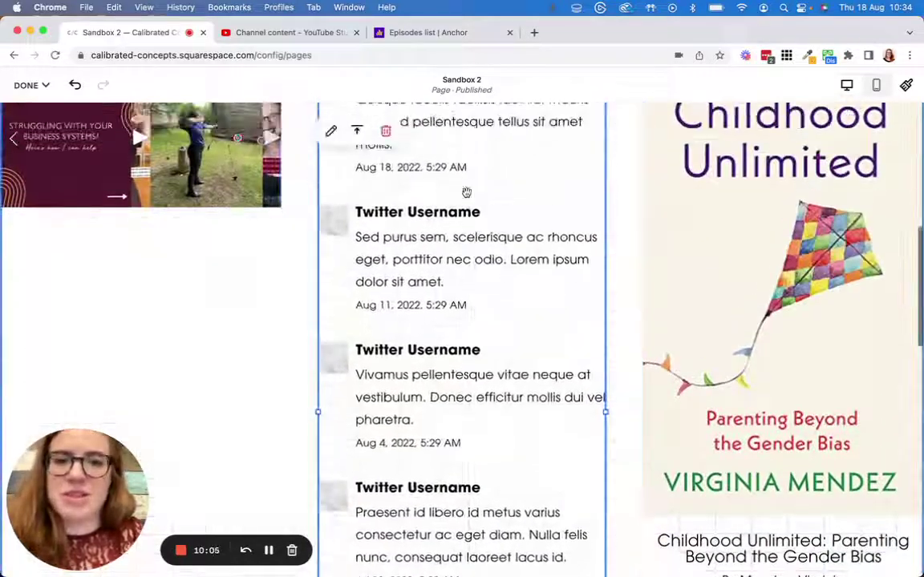
scroll(474, 285, up, 3)
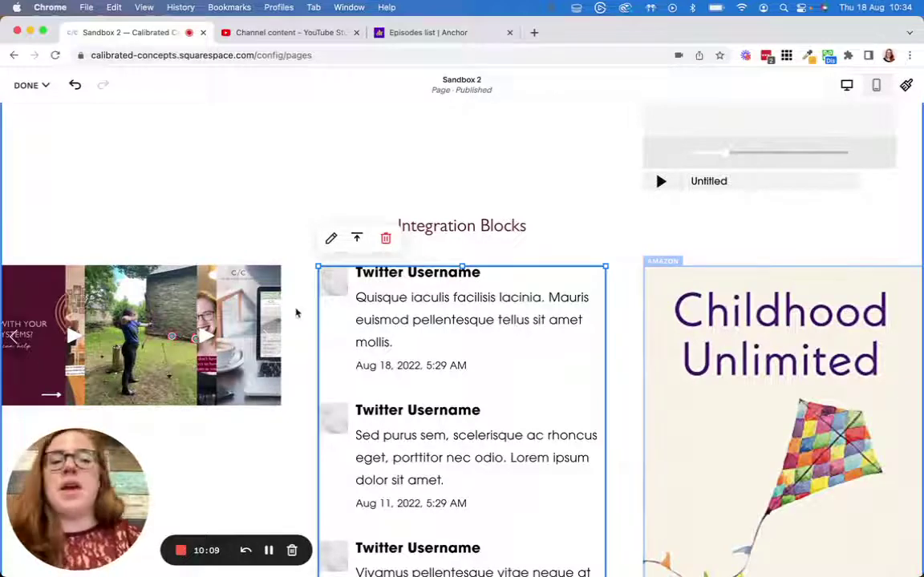
Browse the Integrations category in the list of blocks that can be added to the section.
click(32, 86)
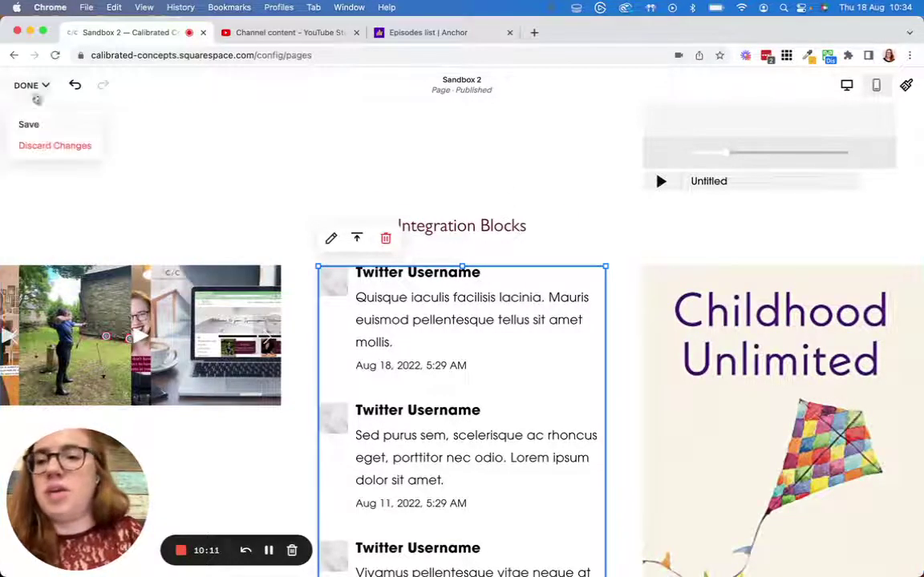
scroll(126, 163, up, 5)
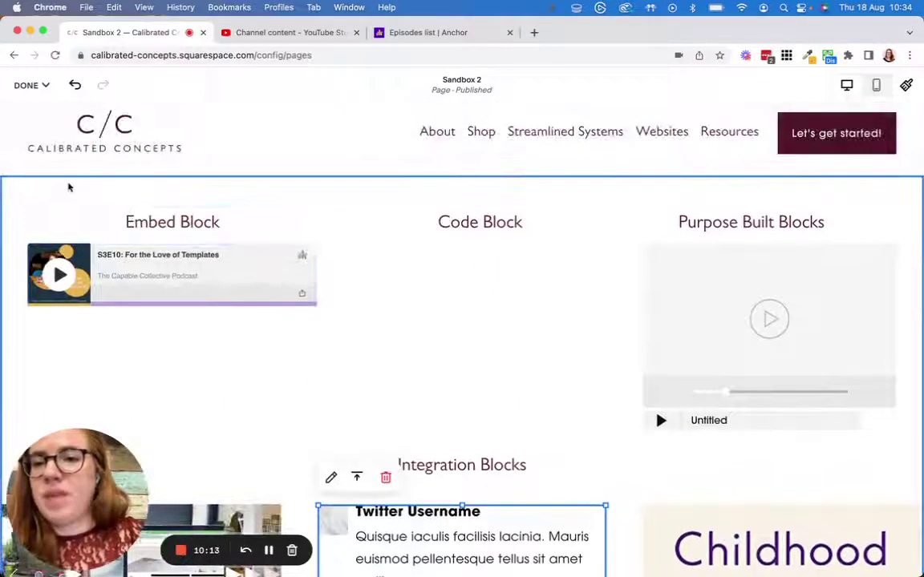
click(57, 204)
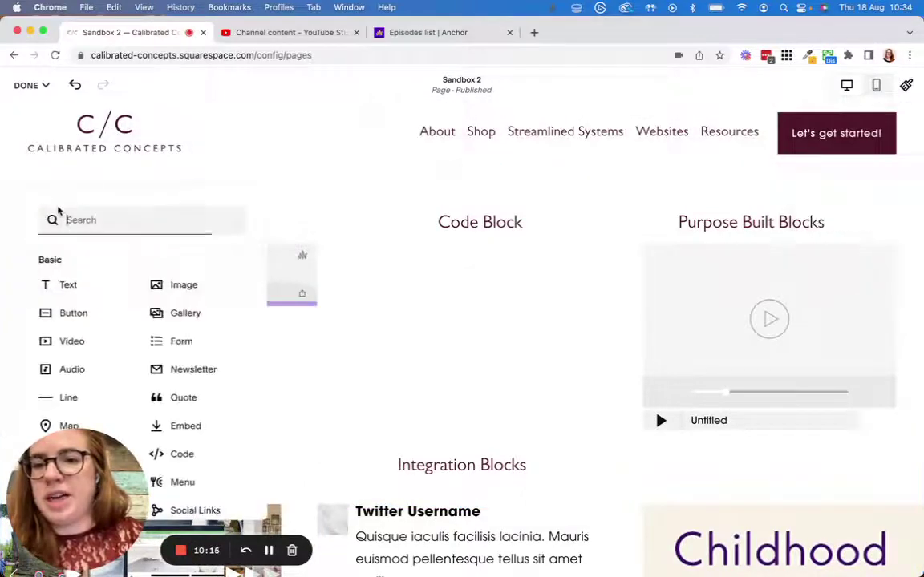
scroll(138, 245, down, 2)
scroll(161, 293, down, 10)
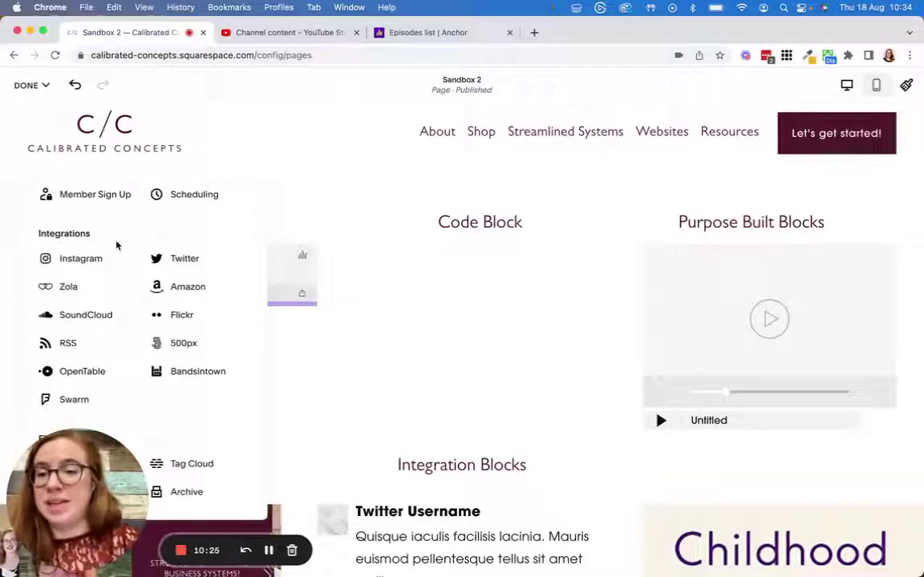
scroll(113, 244, down, 1)
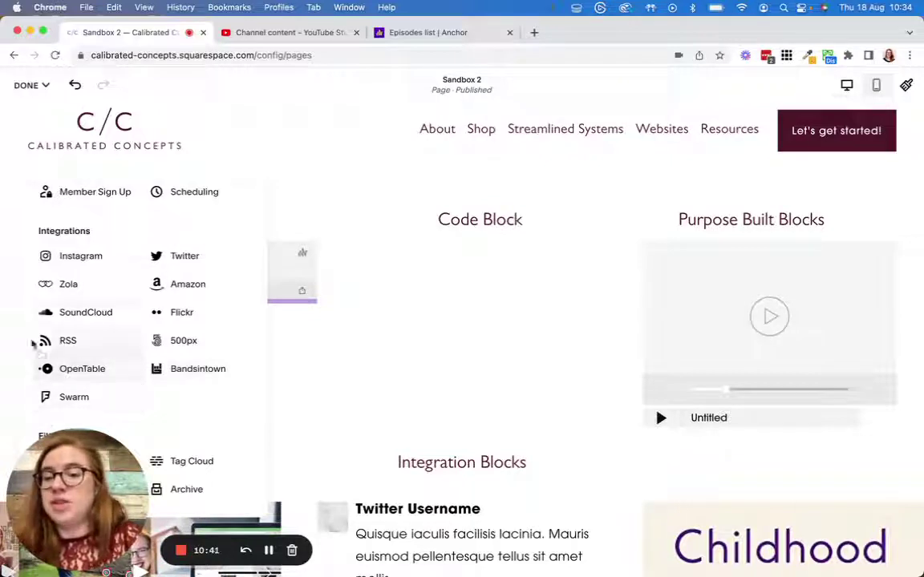
scroll(444, 366, down, 1)
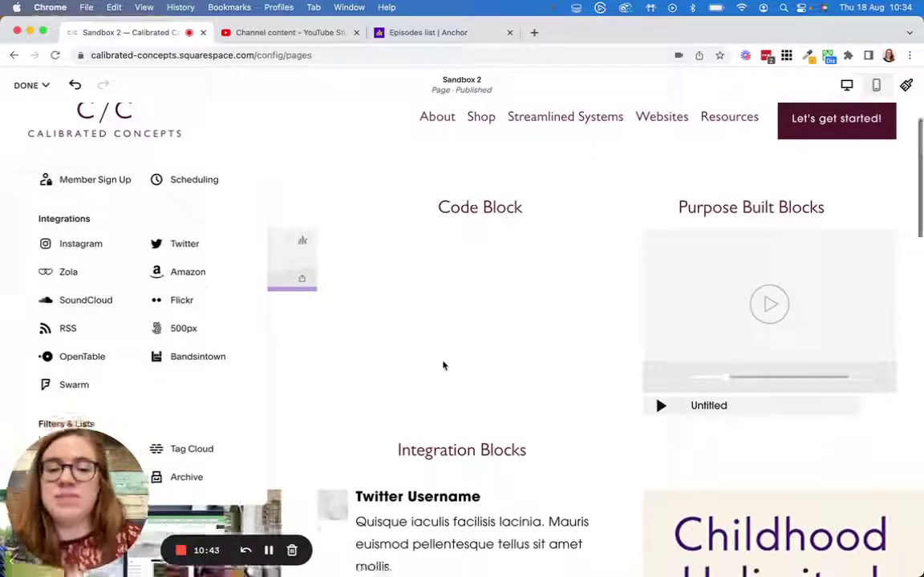
scroll(444, 366, down, 3)
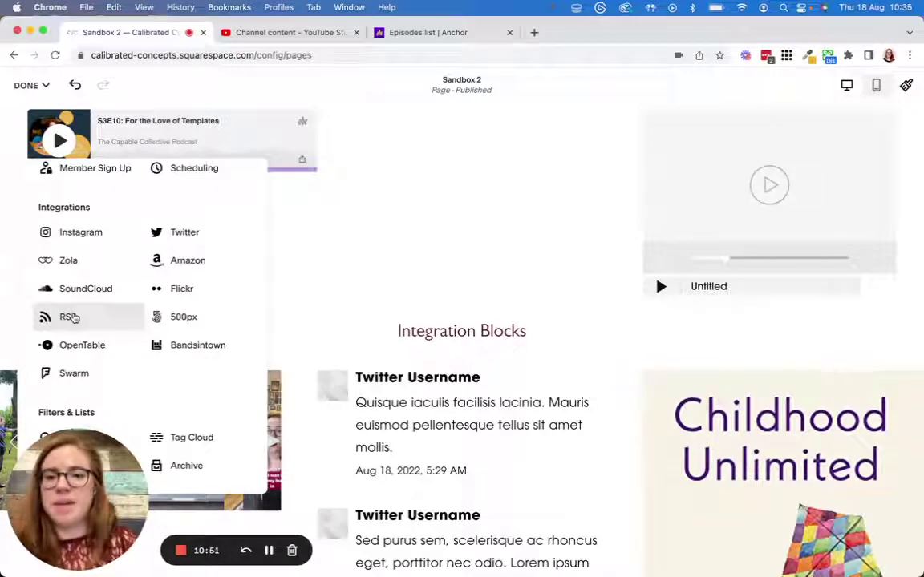
scroll(411, 208, down, 1)
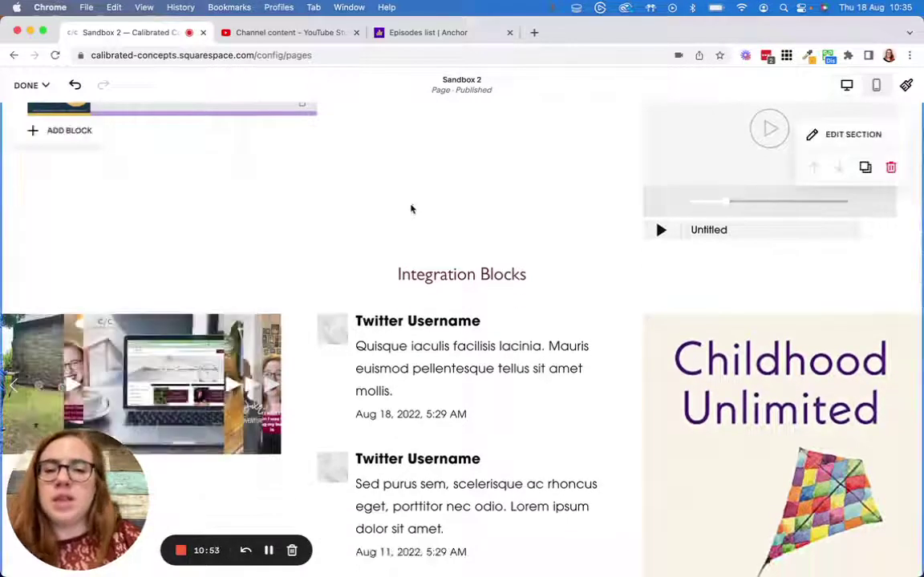
Open the settings of the Instagram carousel block under Integration Blocks.
scroll(410, 208, down, 2)
click(236, 219)
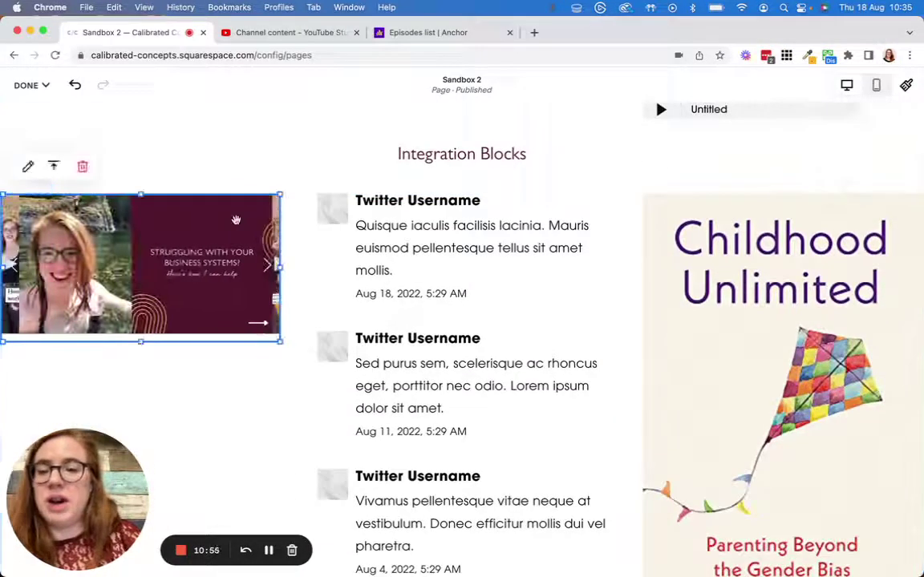
click(27, 166)
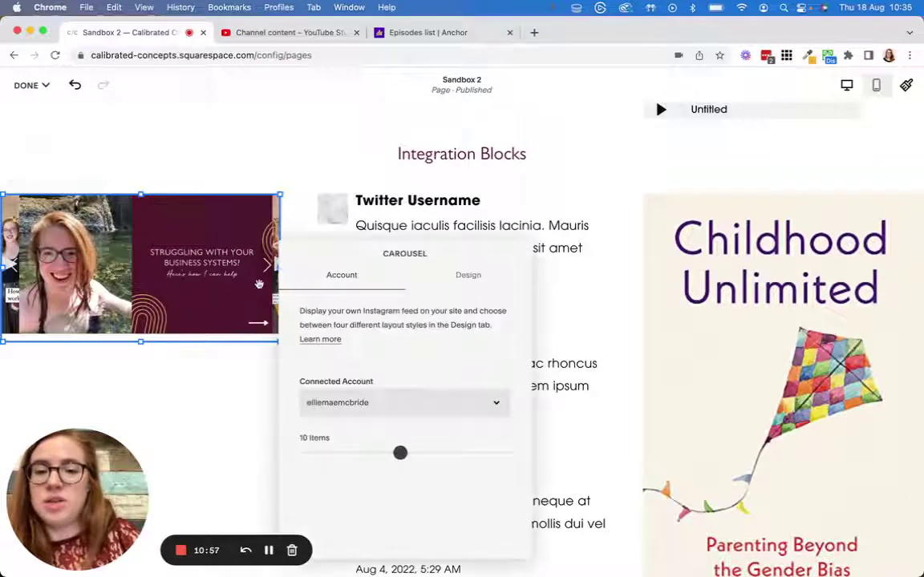
Try to add another Instagram account to the block, close the login window and reselect the existing connected account.
click(357, 403)
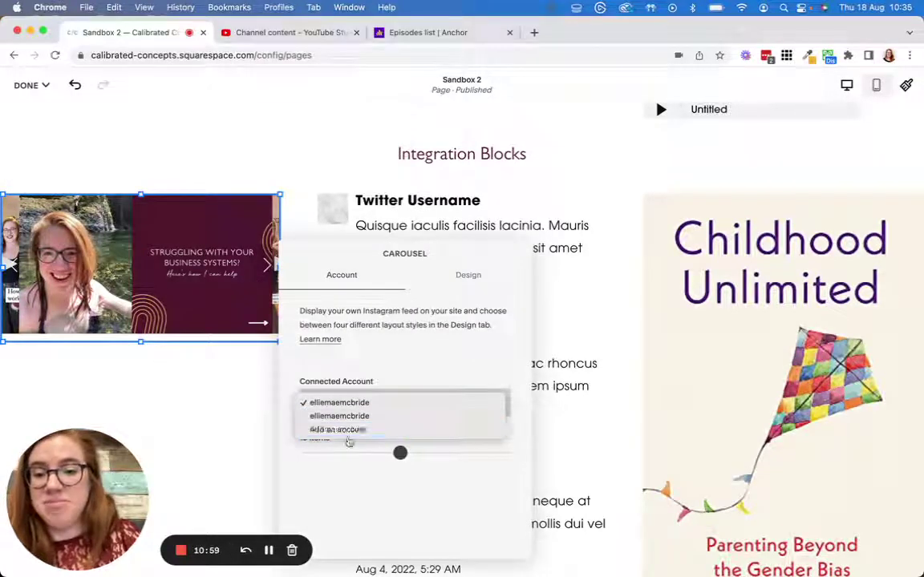
click(350, 433)
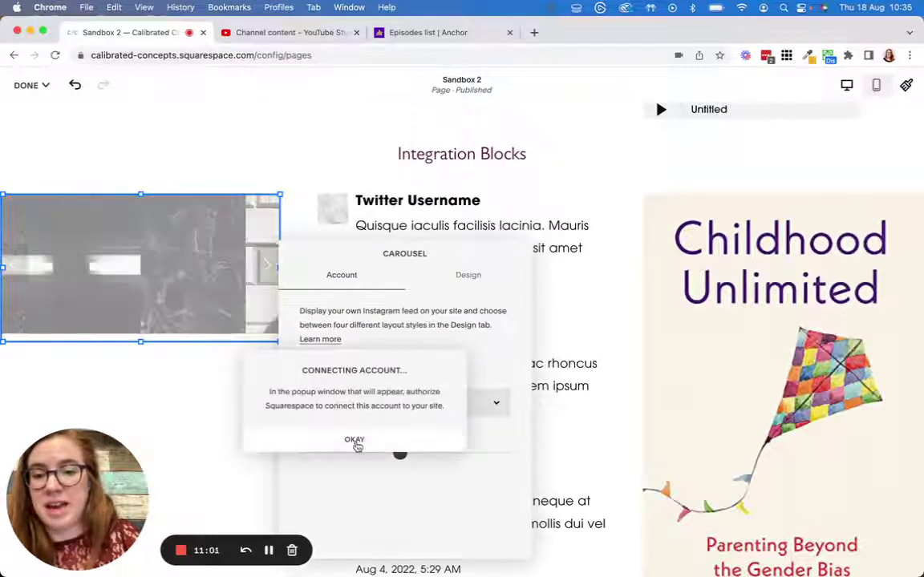
click(355, 441)
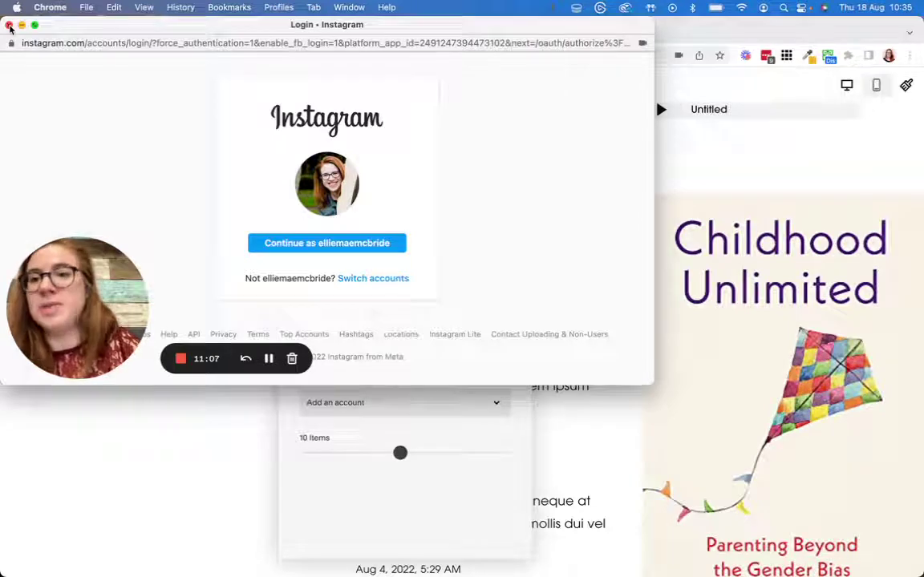
click(9, 25)
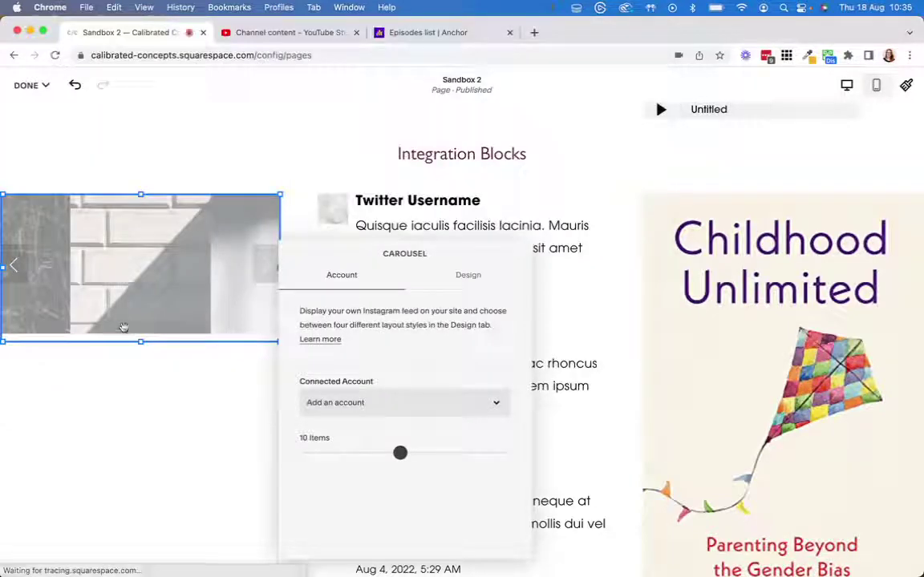
click(337, 403)
click(338, 390)
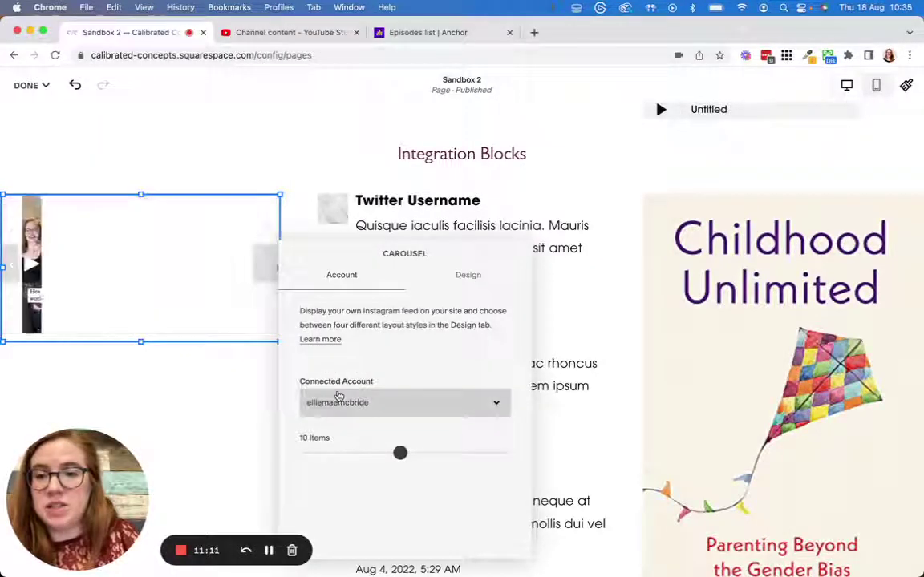
Try the Slideshow design on the Instagram block and switch it to the Grid layout.
click(475, 274)
click(327, 344)
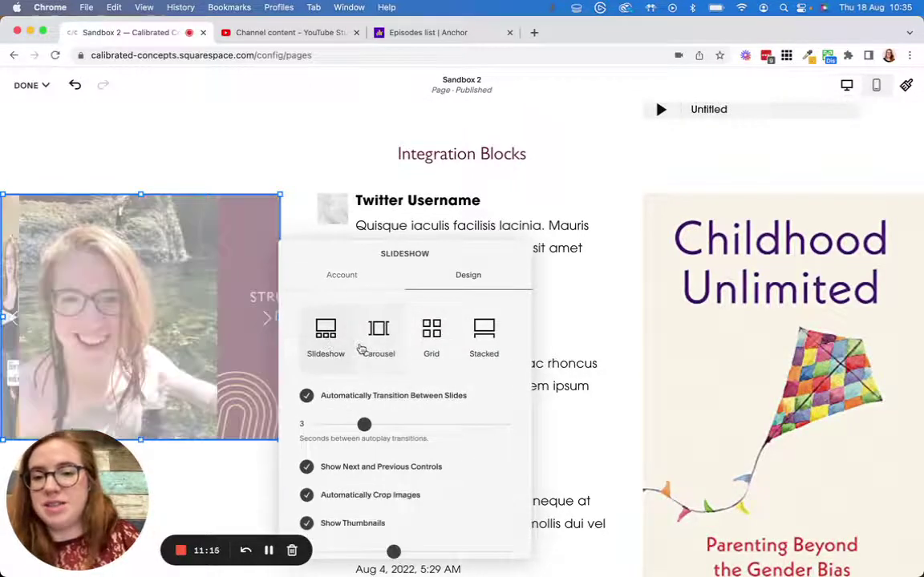
click(432, 336)
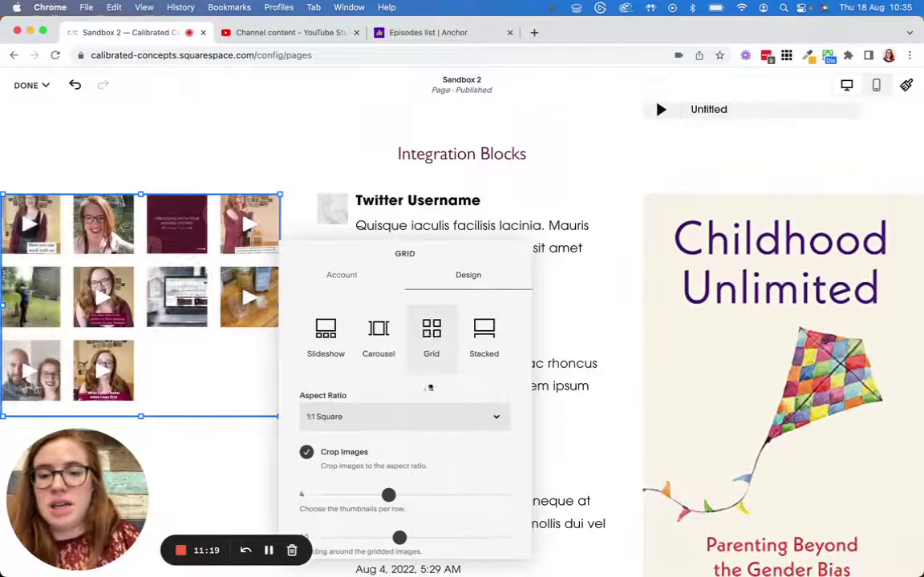
Reduce the Instagram grid's padding, set it to 3 thumbnails per row and limit the feed to 9 items.
drag(388, 540, 386, 538)
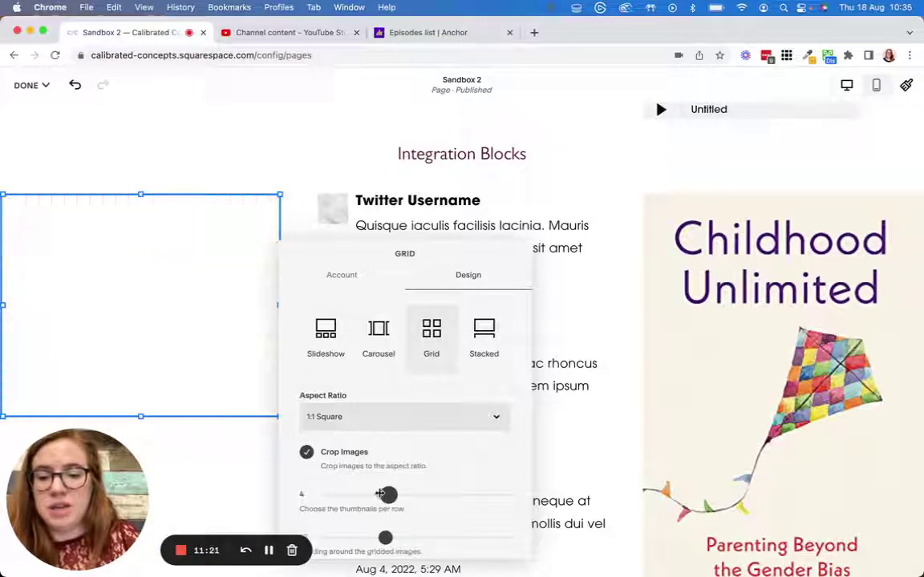
drag(376, 492, 367, 494)
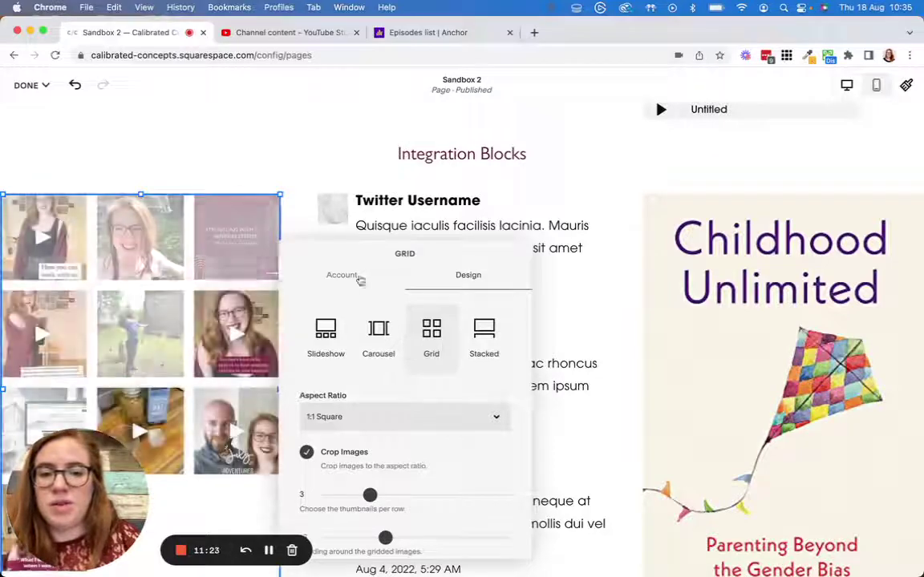
mouse_move(395, 453)
mouse_down()
mouse_move(373, 452)
mouse_move(387, 452)
mouse_up()
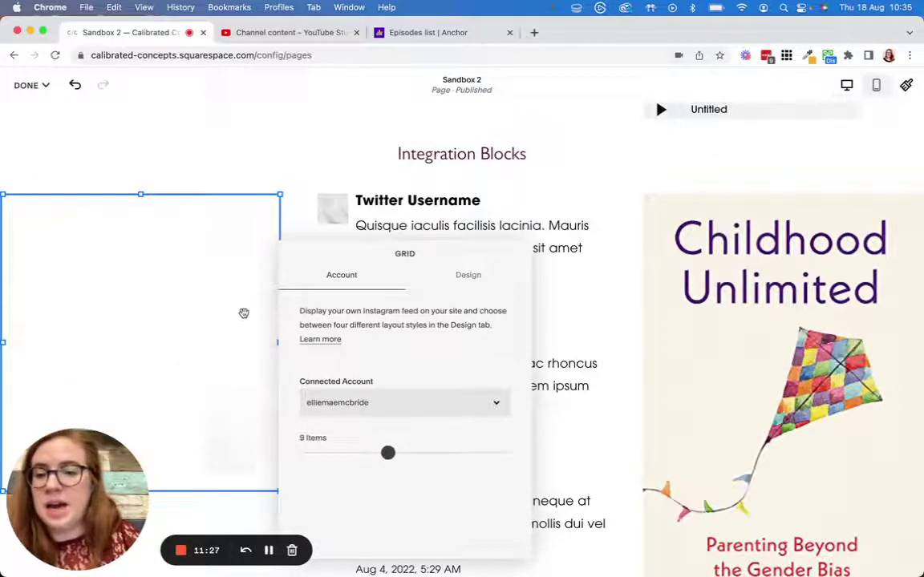
scroll(243, 314, down, 1)
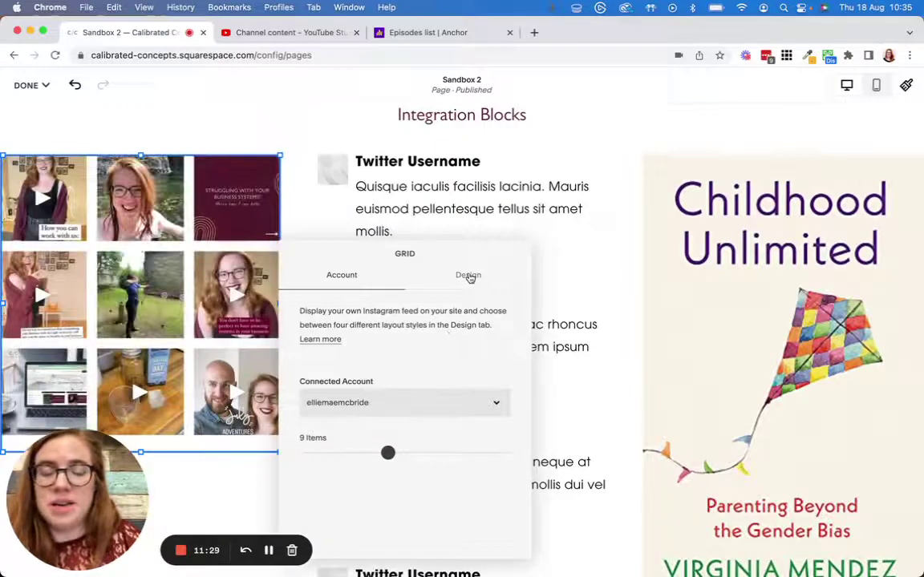
Try the Stacked design on the Instagram block, look through its captioned posts and switch back to Grid.
click(470, 278)
click(485, 343)
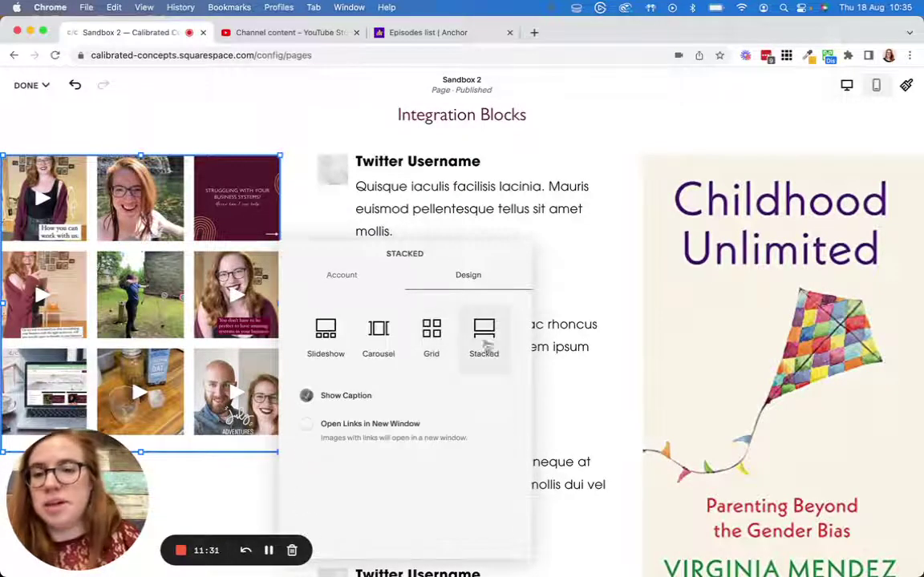
scroll(178, 319, down, 12)
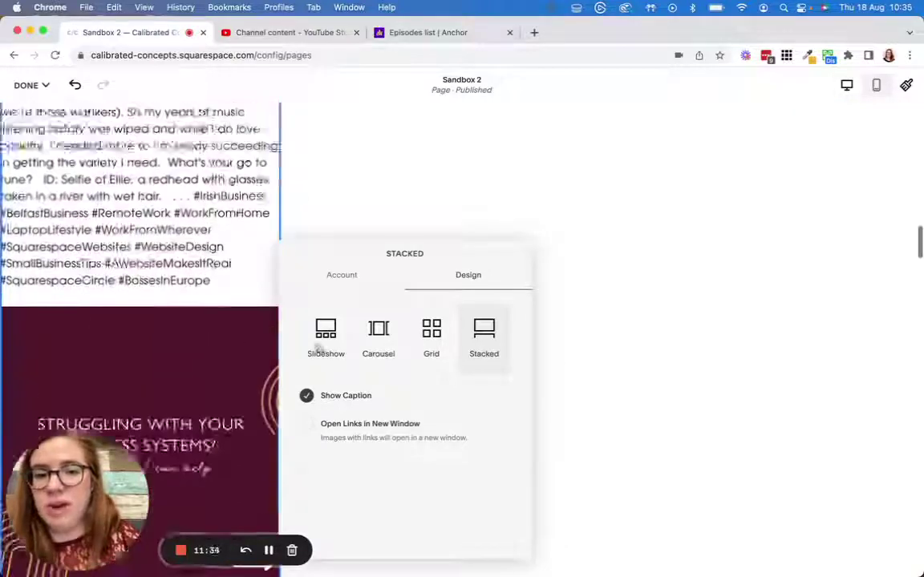
click(433, 333)
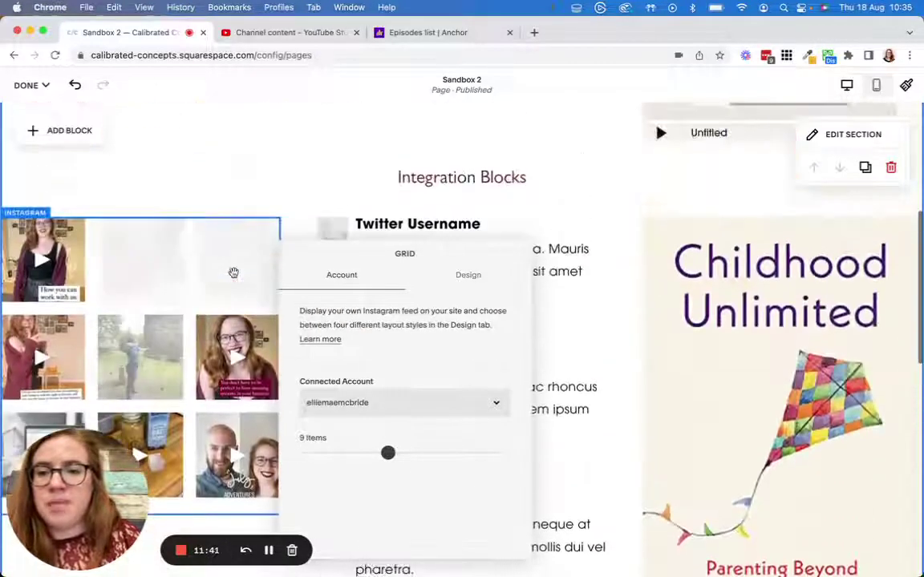
Open the Twitter block's settings, check the connected account choices and enable the Search filter.
click(564, 265)
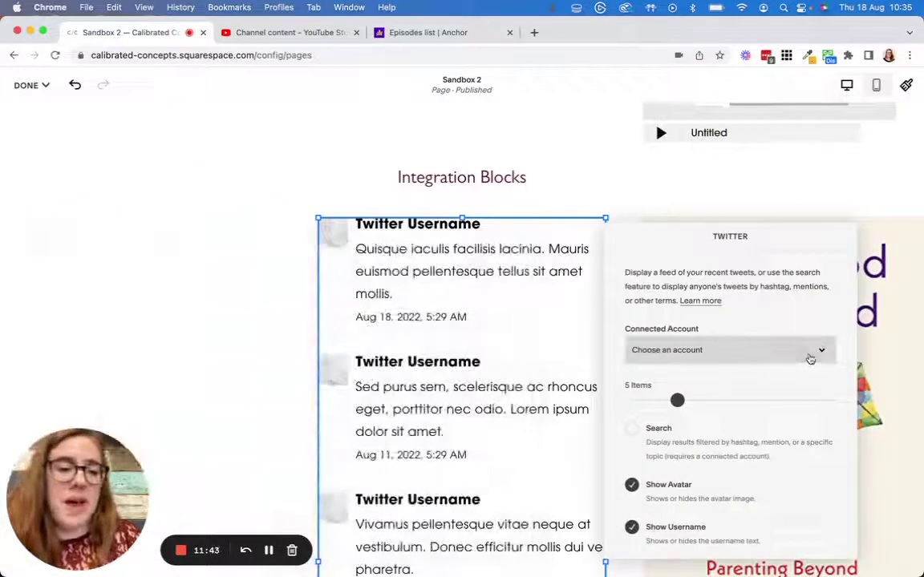
click(796, 358)
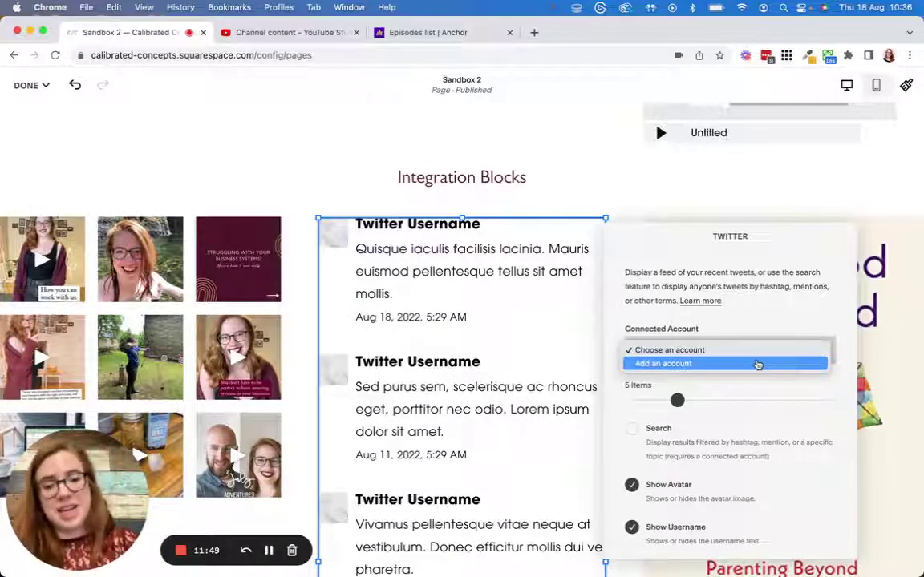
click(672, 488)
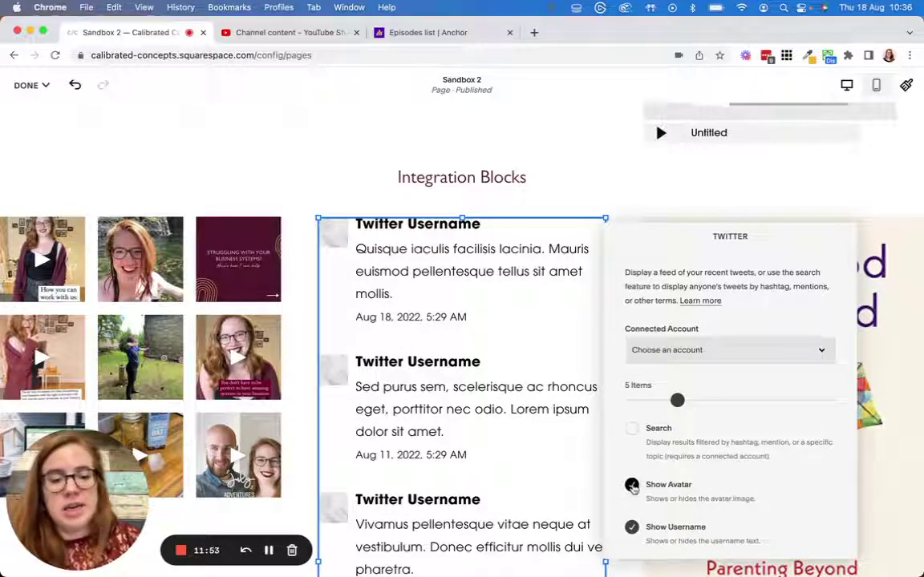
click(632, 429)
click(635, 486)
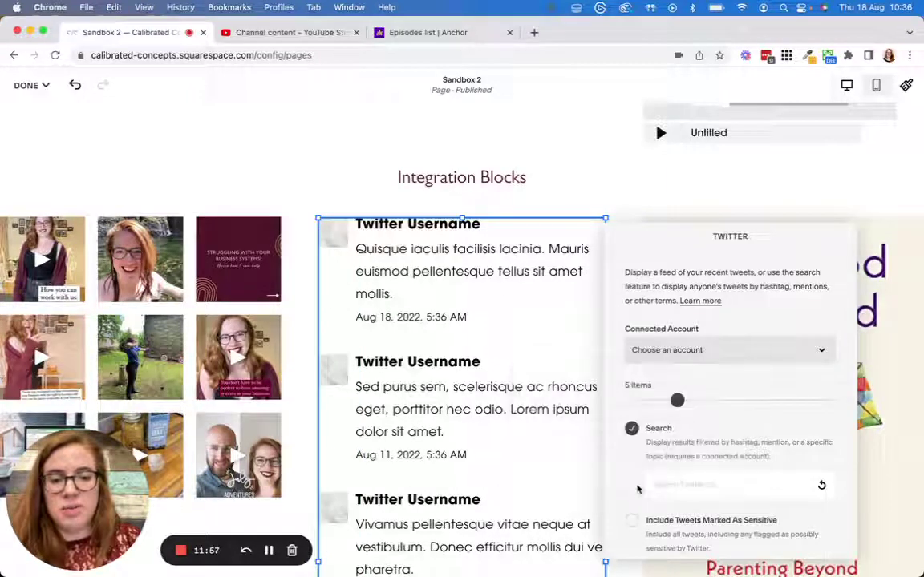
Enable Show Follow Button for the Twitter block and close its settings.
scroll(634, 475, down, 2)
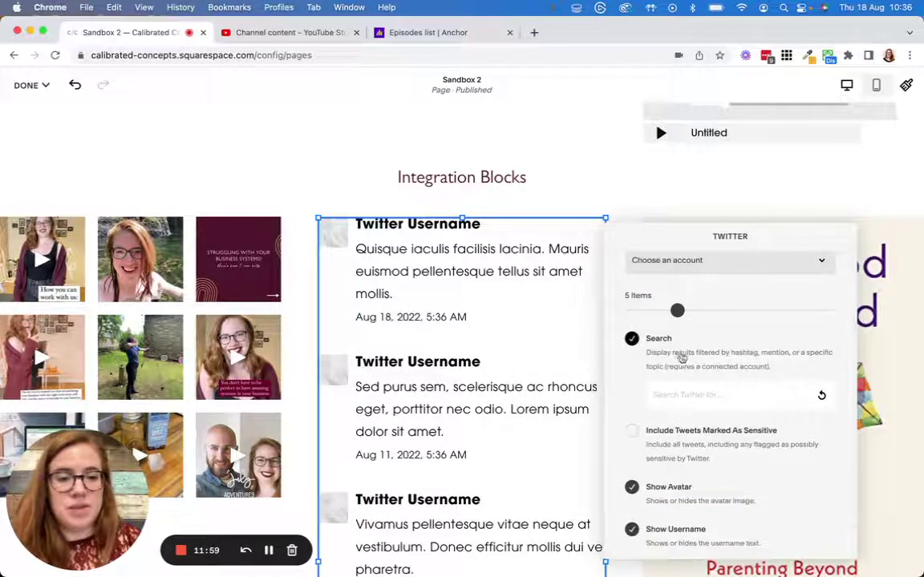
scroll(679, 433, down, 1)
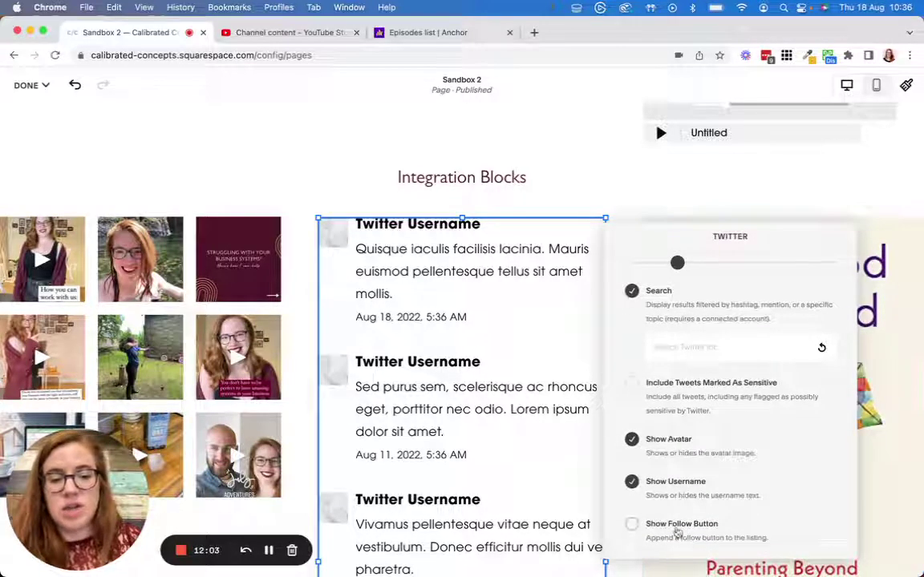
scroll(726, 305, up, 3)
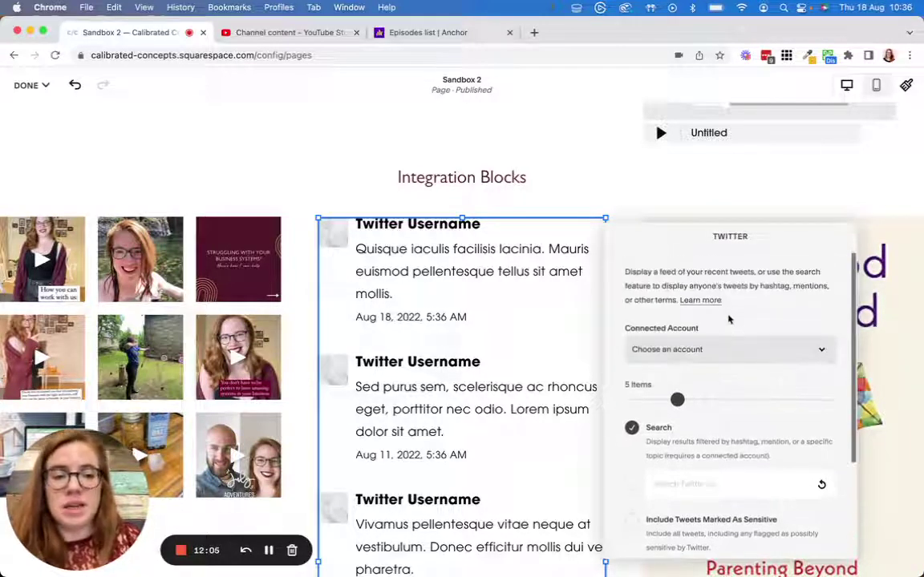
scroll(728, 320, down, 3)
click(659, 533)
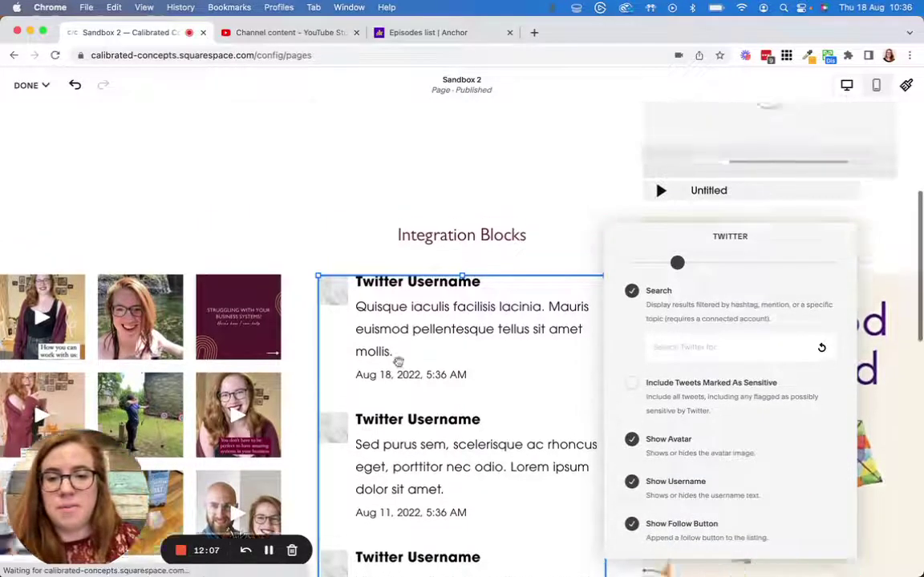
scroll(761, 354, up, 3)
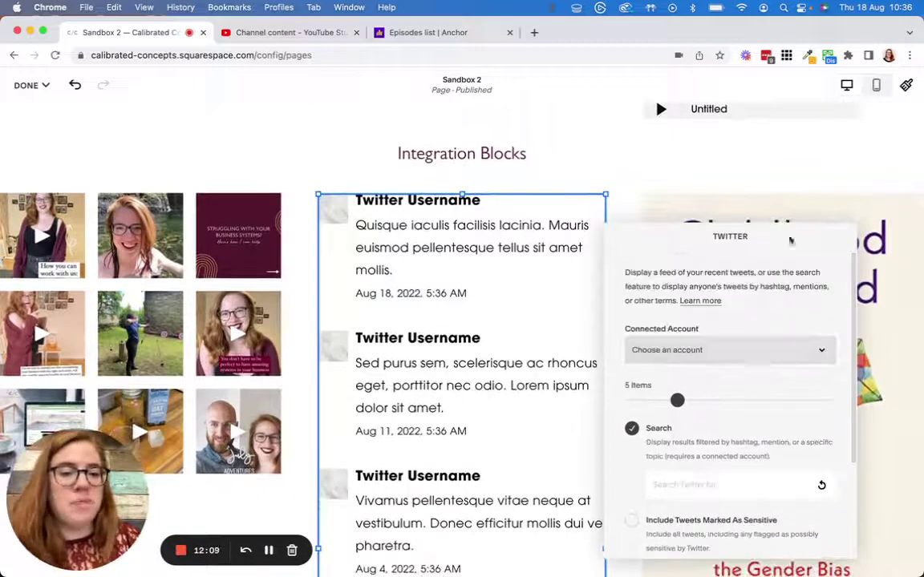
click(532, 209)
scroll(454, 221, down, 2)
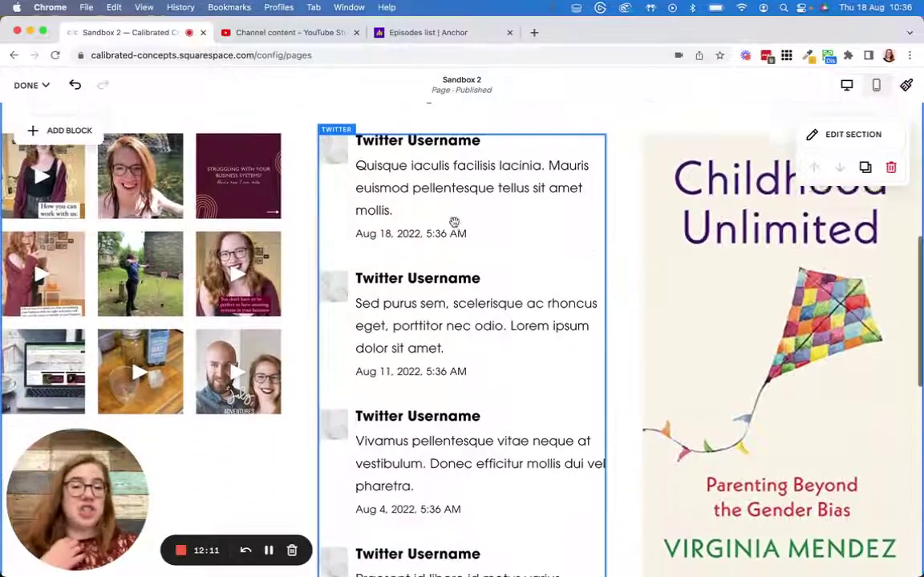
Clear the Amazon block's product, search for "childhood unlimited" and select "Childhood Unlimited: Parenting Beyond the Gender Bias".
scroll(687, 252, up, 4)
click(732, 340)
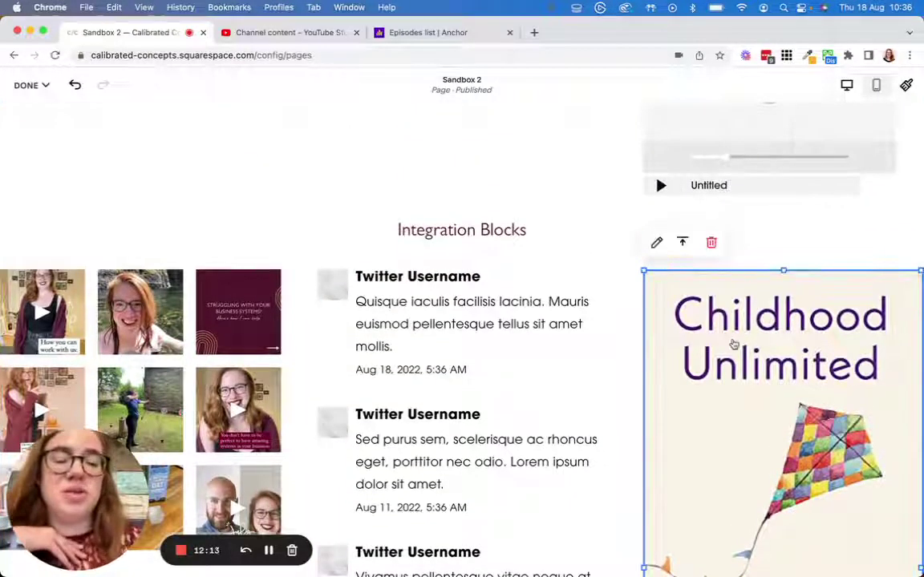
click(732, 344)
click(862, 291)
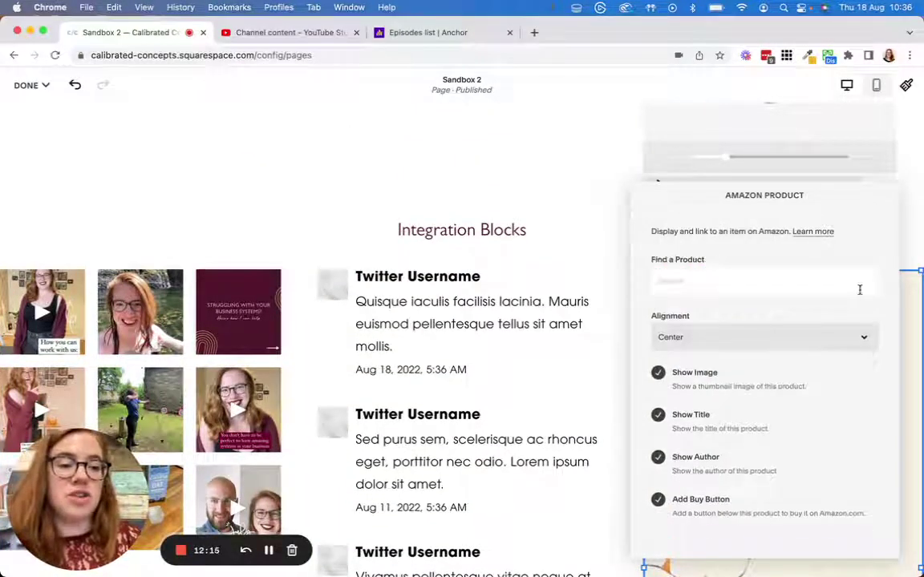
click(566, 227)
click(757, 354)
click(746, 337)
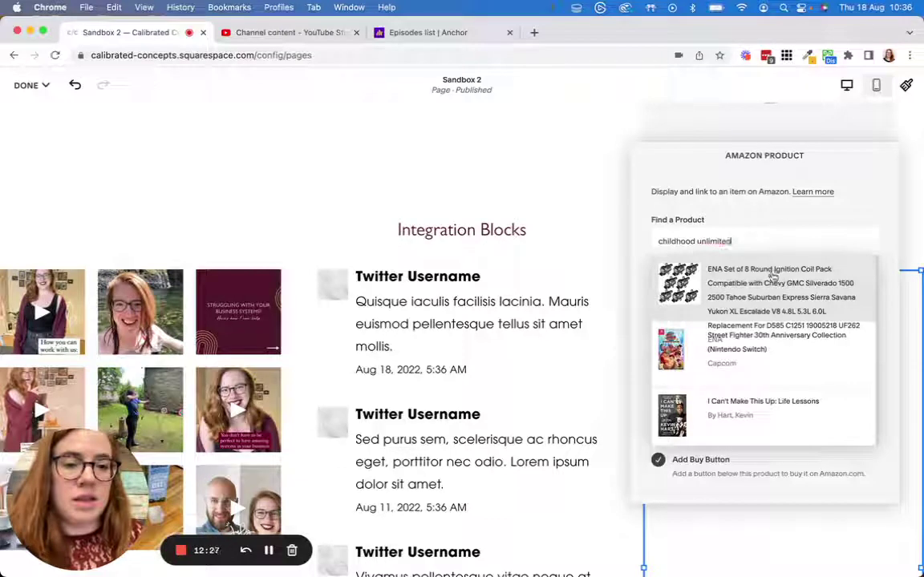
click(782, 309)
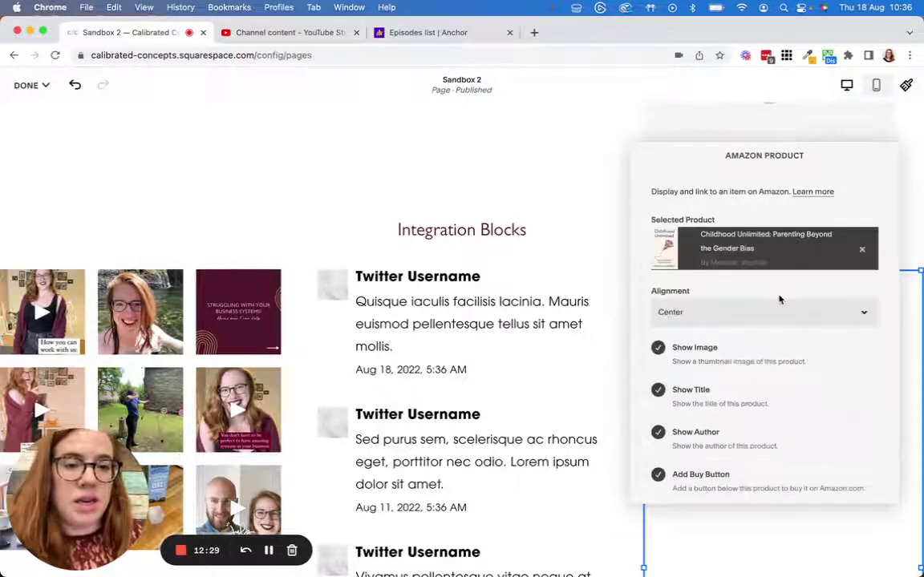
Review the Amazon block's display options, close its settings and examine the product listing and buy button on the page.
scroll(761, 342, down, 1)
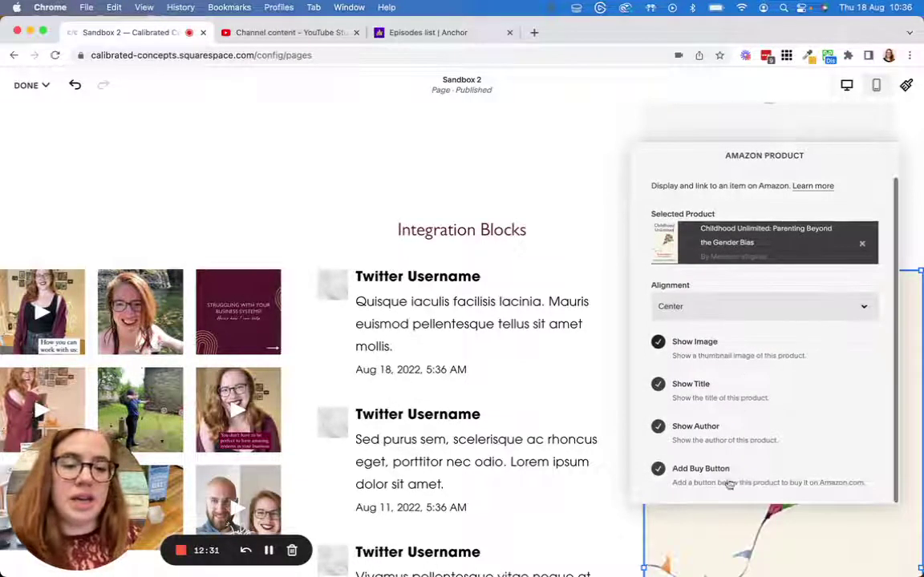
scroll(766, 273, up, 1)
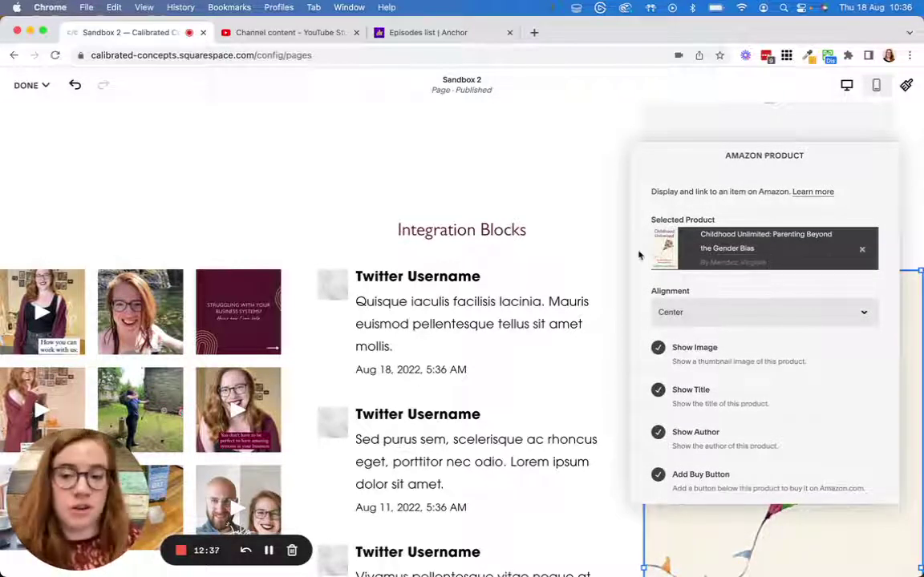
click(513, 173)
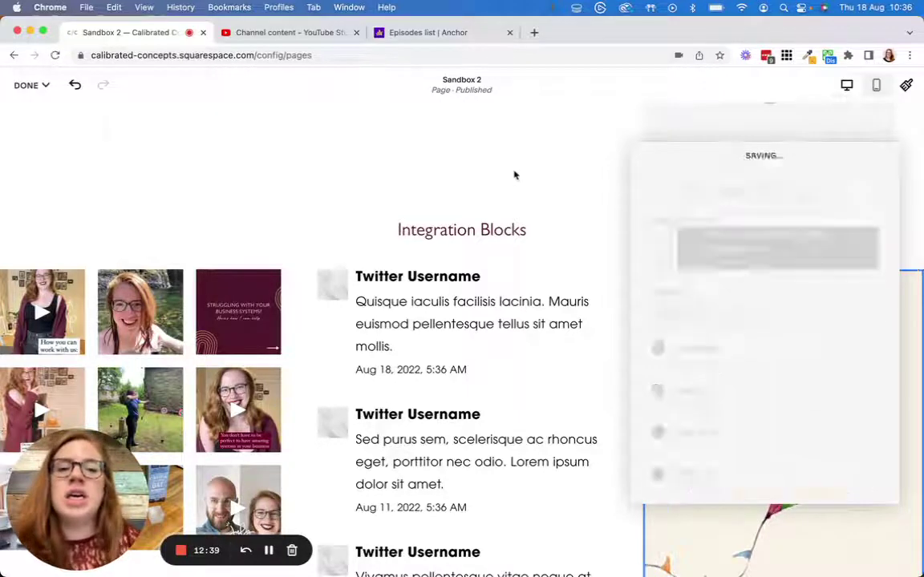
scroll(747, 355, down, 6)
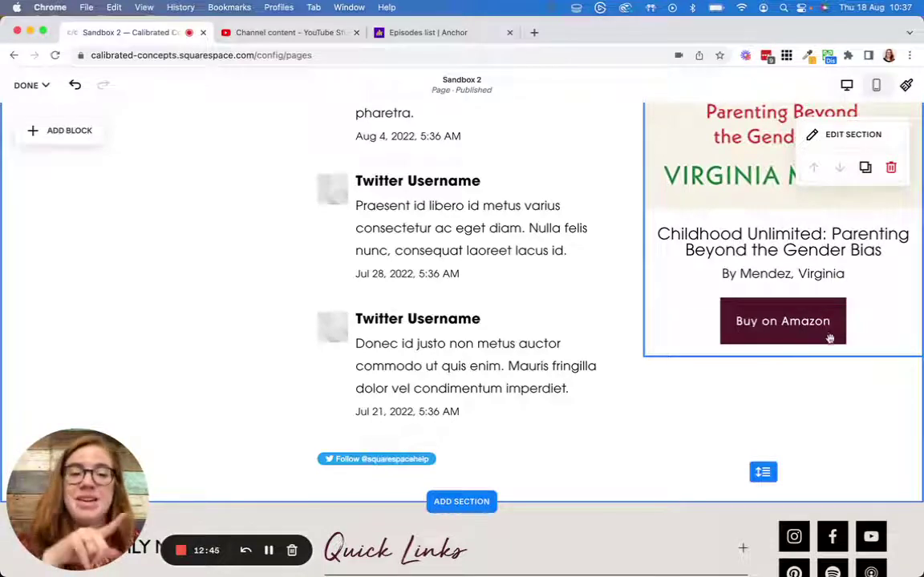
scroll(782, 344, down, 3)
Add a Flickr integration block to the section below the Instagram grid.
scroll(122, 250, up, 4)
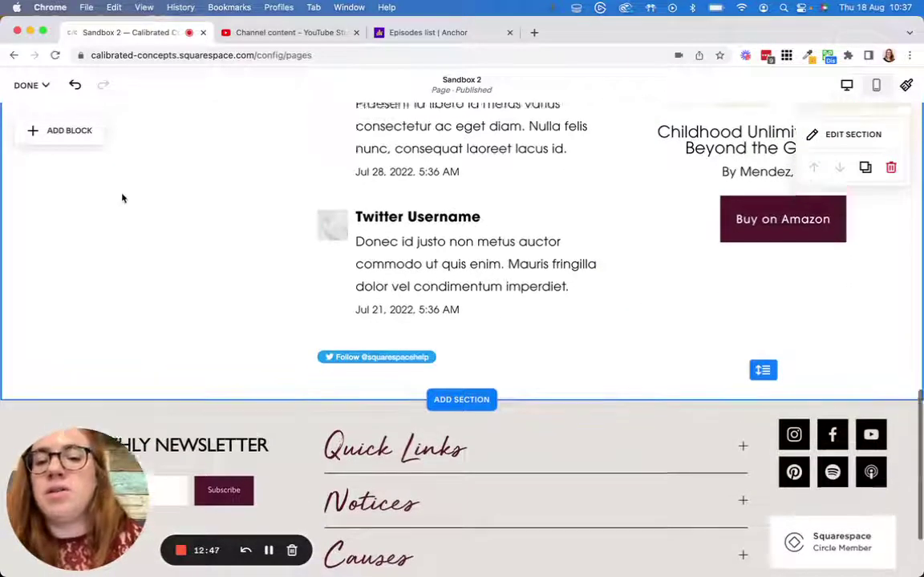
click(64, 136)
scroll(157, 303, down, 5)
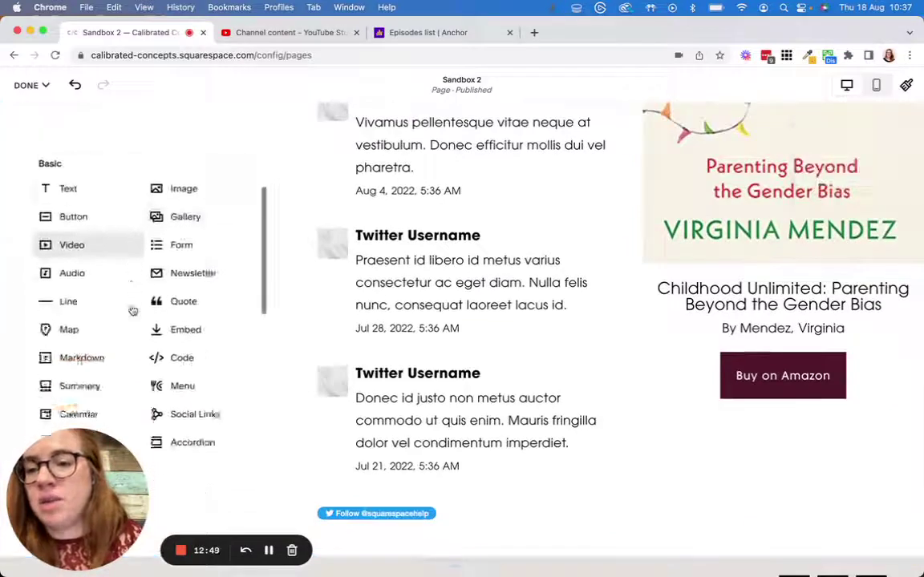
scroll(171, 313, down, 5)
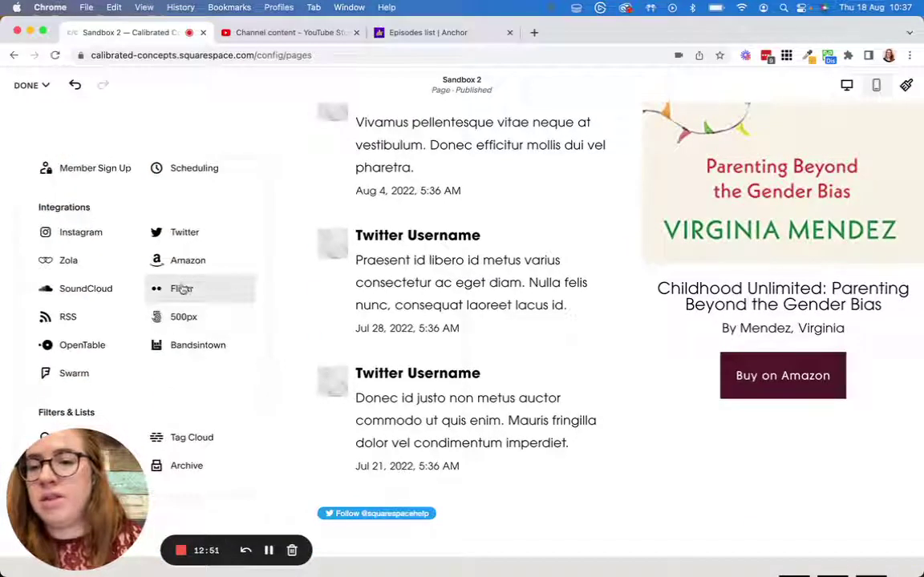
click(179, 288)
scroll(206, 272, down, 2)
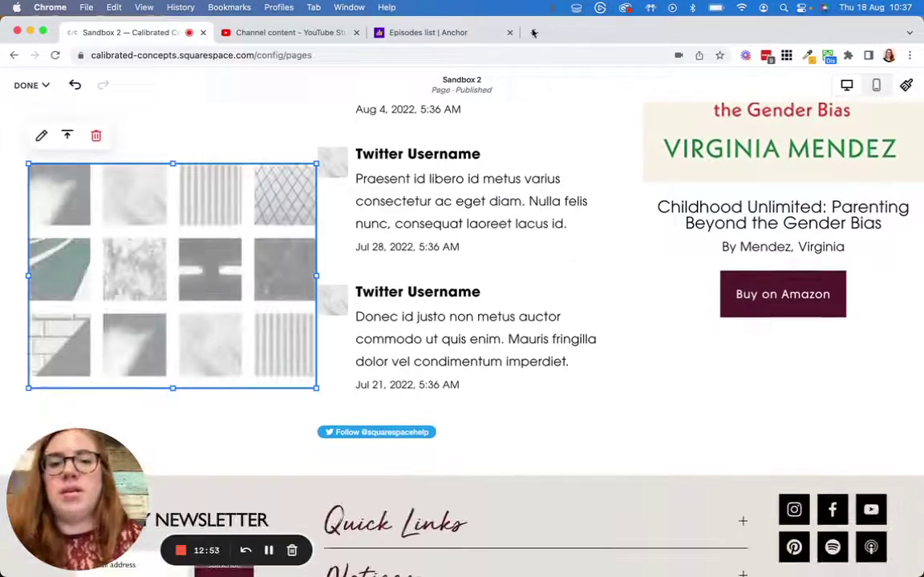
Open the Flickr photostream page in a new browser tab and select its web address.
key(super+t)
click(143, 76)
click(206, 55)
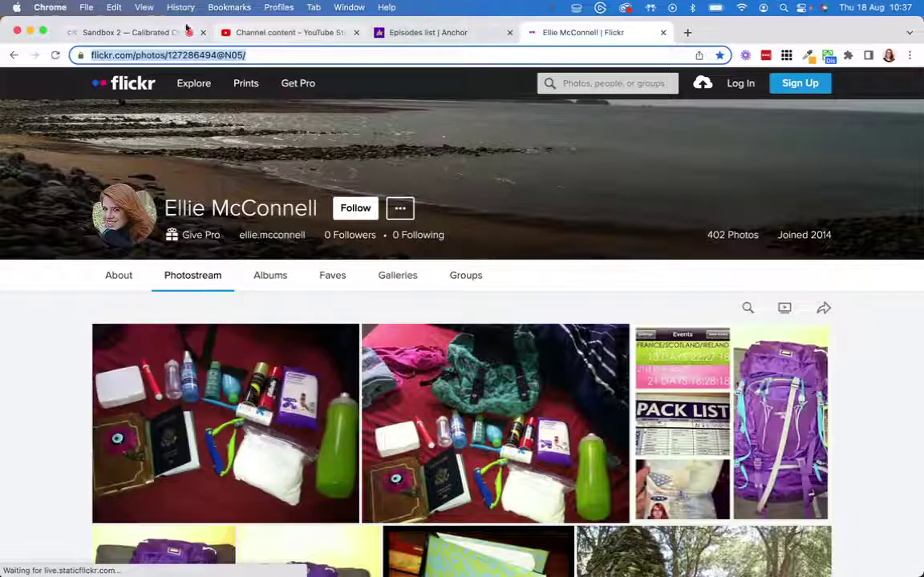
Reopen the Flickr block's settings on the Squarespace page and start adding a connected Flickr account.
click(128, 32)
double_click(251, 239)
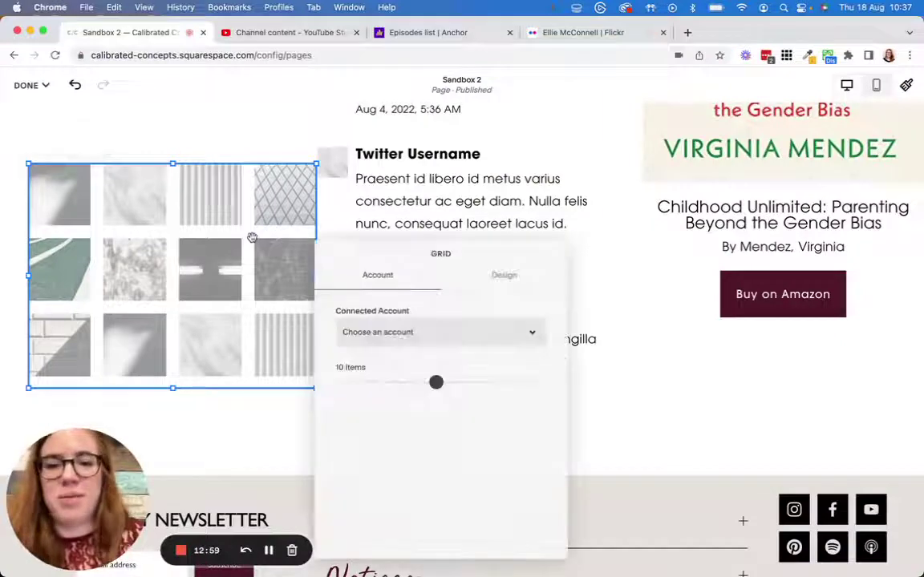
click(406, 331)
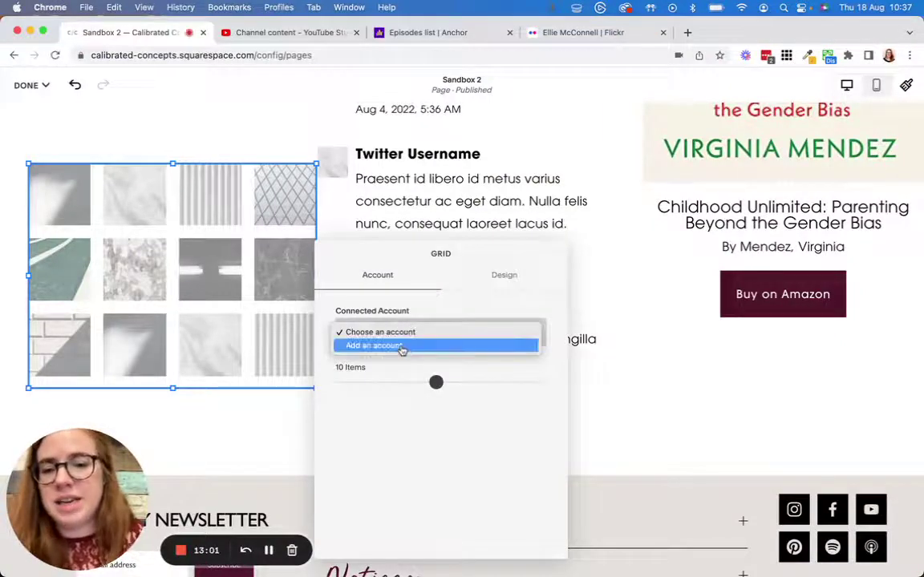
click(403, 348)
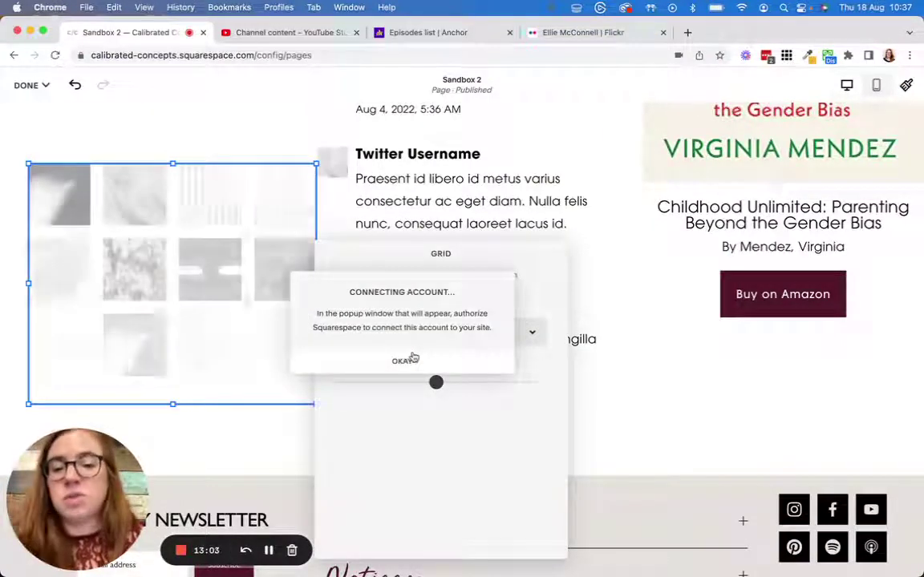
click(405, 360)
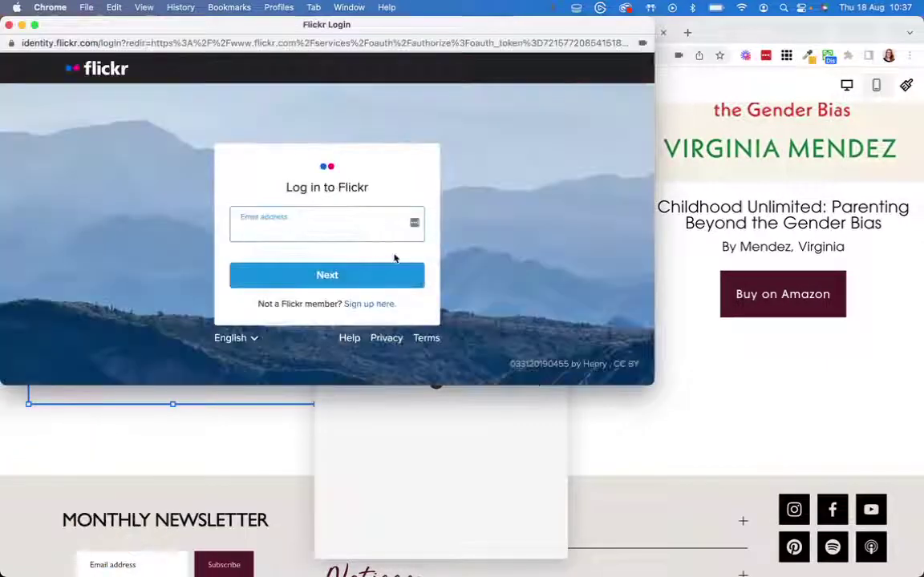
Check the Flickr login form for a saved login and close the login window without connecting.
click(410, 227)
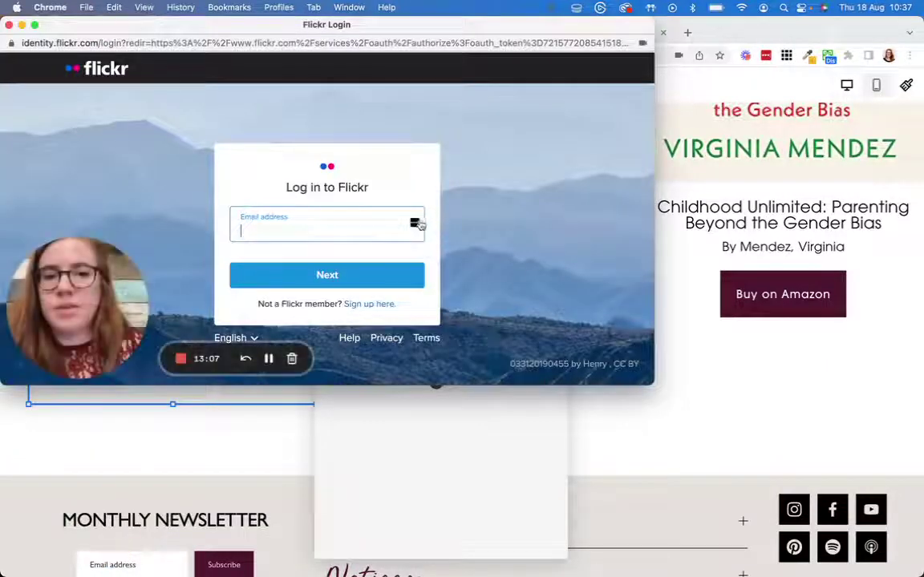
click(416, 224)
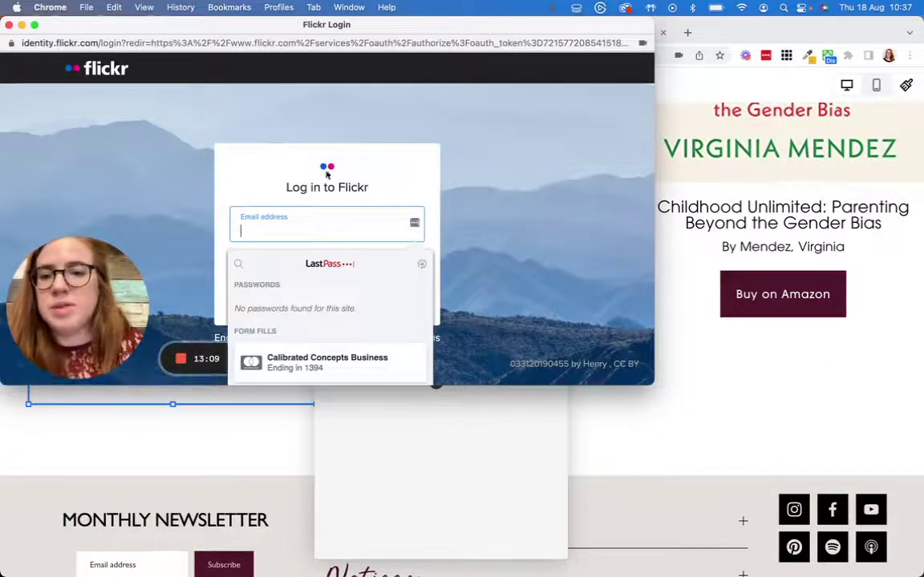
click(431, 173)
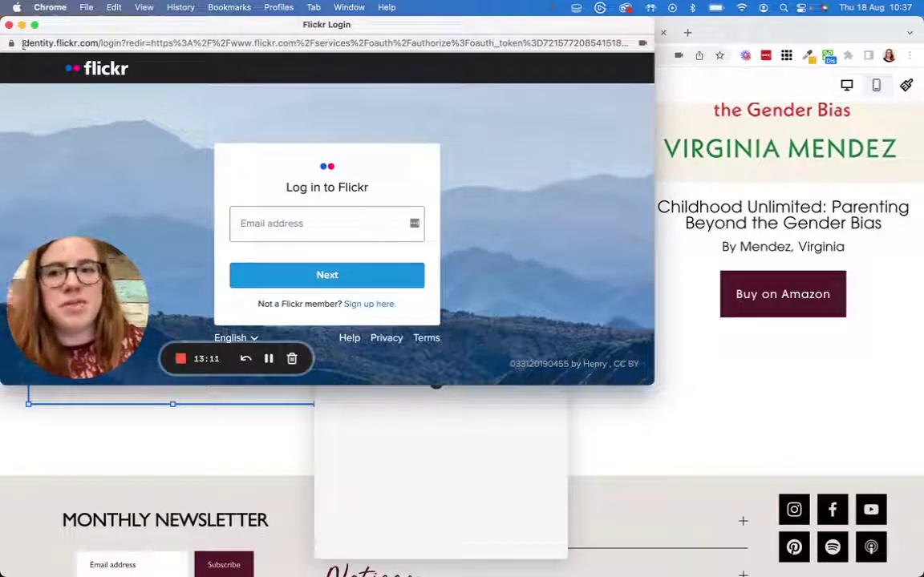
click(9, 25)
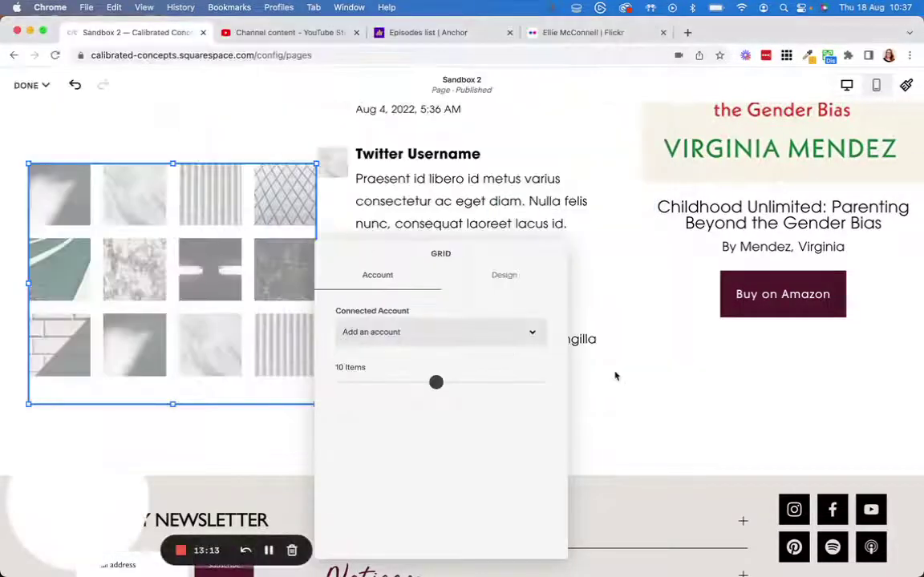
Close the Flickr block's settings and move the block left so it lines up under the Instagram grid.
click(507, 372)
scroll(136, 245, up, 5)
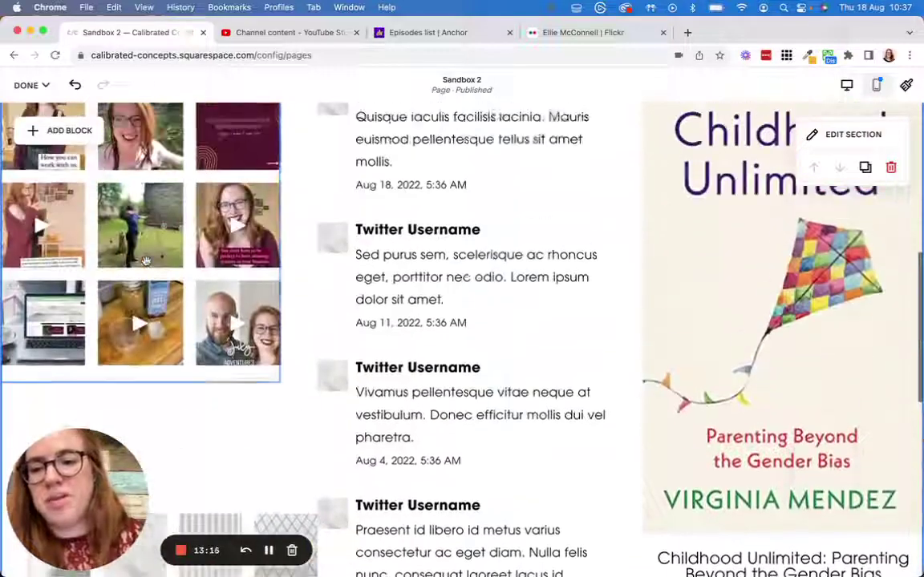
scroll(145, 261, down, 1)
scroll(239, 427, down, 5)
drag(221, 334, 186, 328)
scroll(160, 275, down, 3)
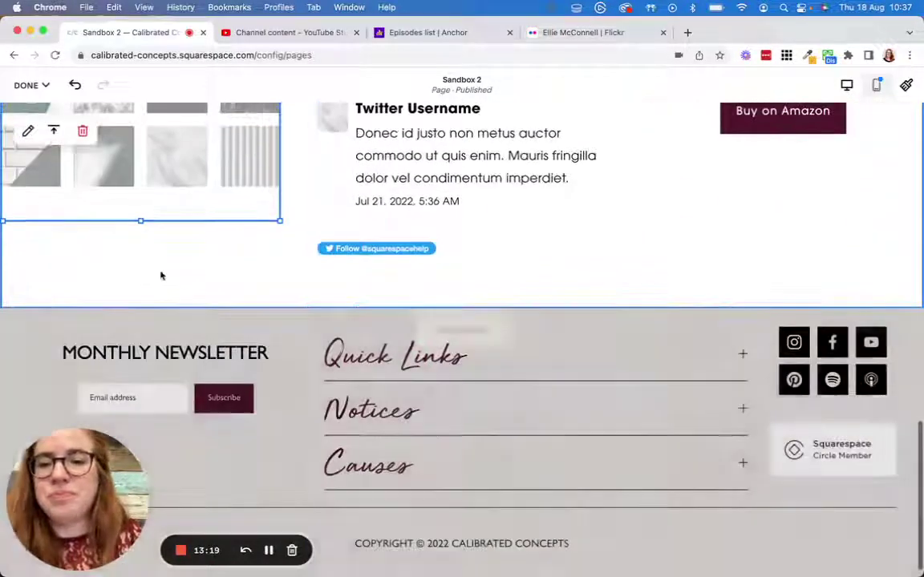
Set the Flickr block's vertical alignment to middle.
click(30, 134)
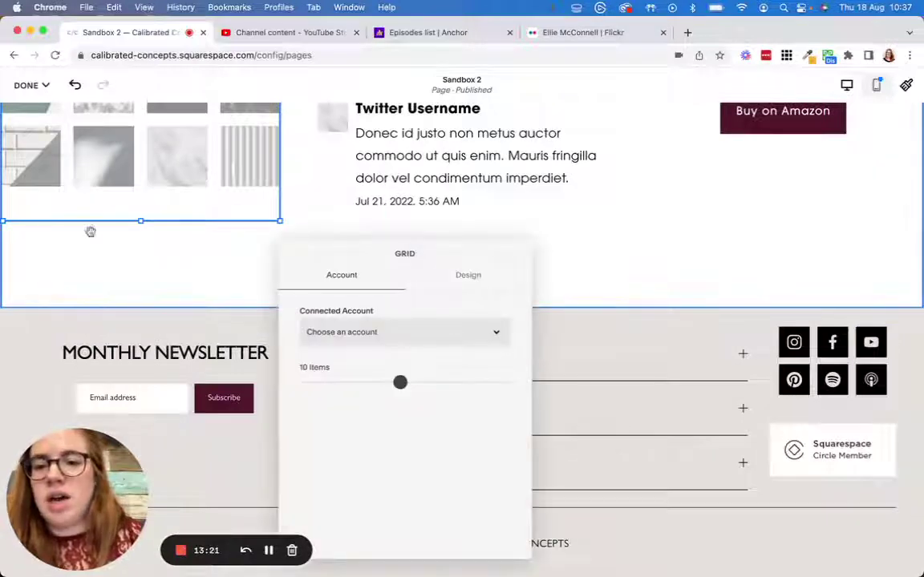
click(93, 210)
scroll(141, 218, up, 2)
click(57, 180)
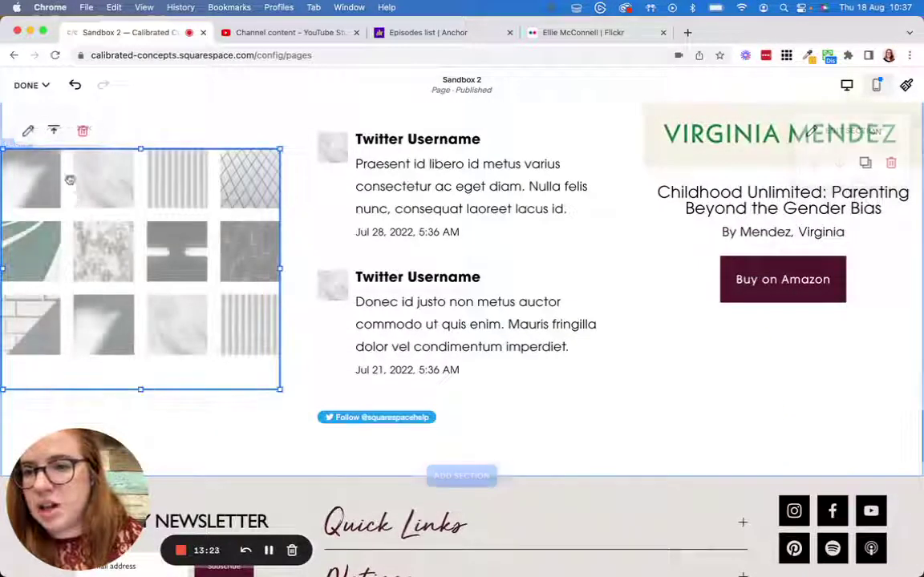
click(54, 130)
click(54, 161)
scroll(262, 369, down, 2)
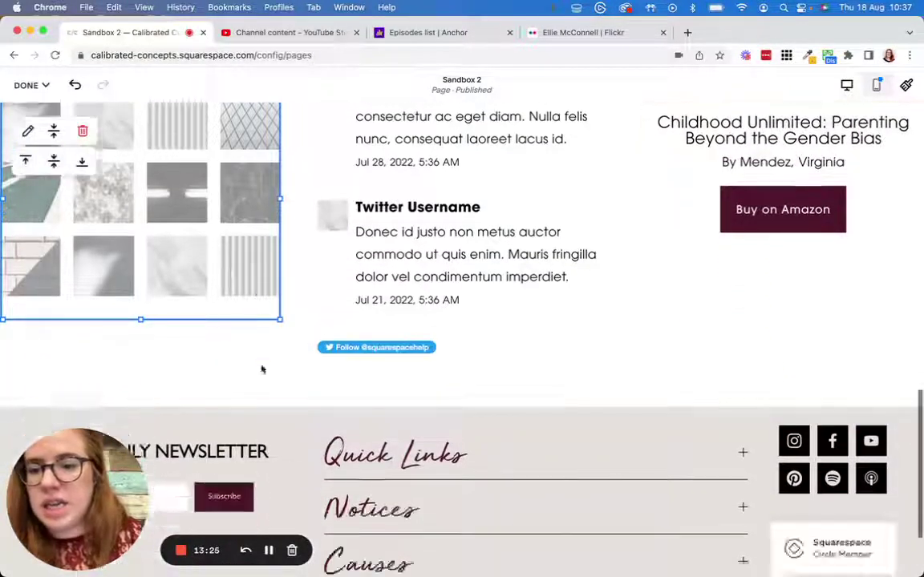
Examine the Flickr block's grid design options and close its settings.
click(30, 132)
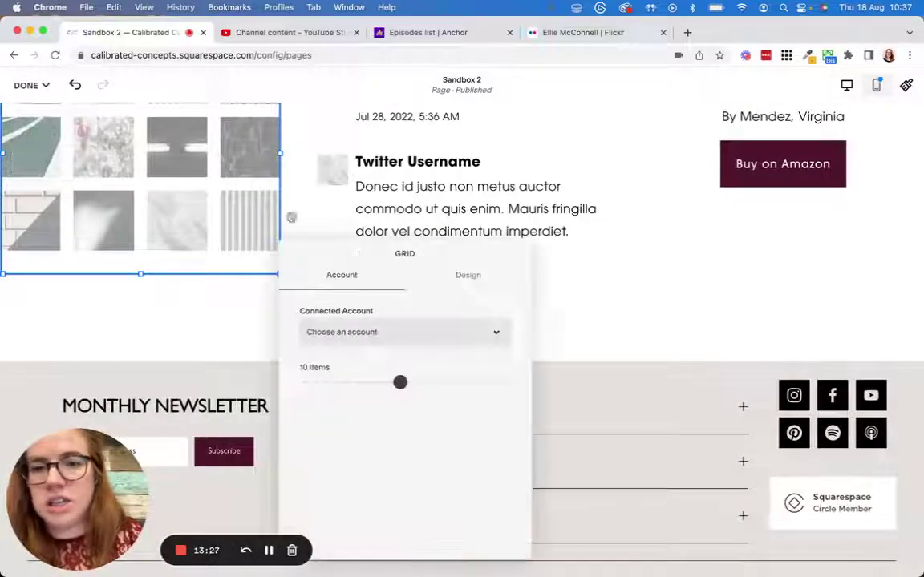
click(475, 281)
scroll(359, 353, down, 3)
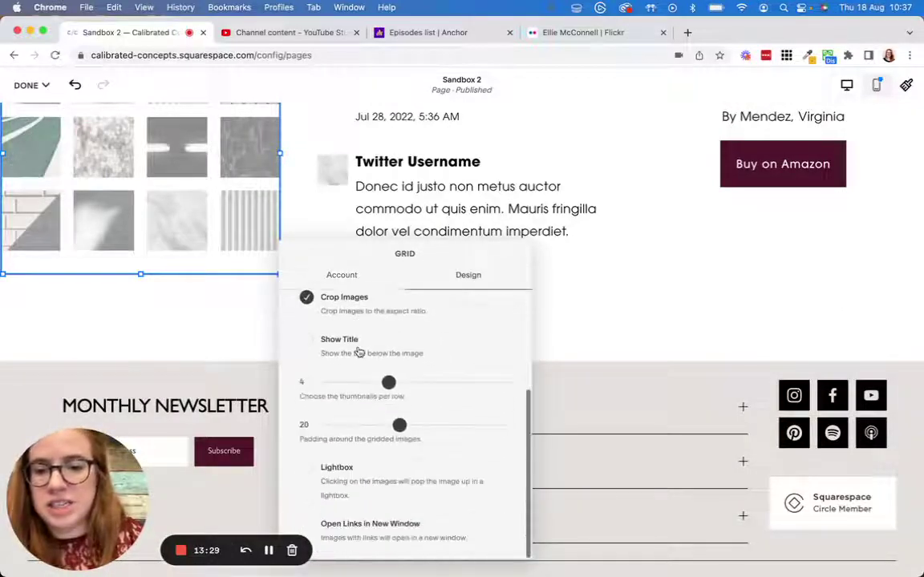
scroll(359, 353, up, 3)
click(599, 326)
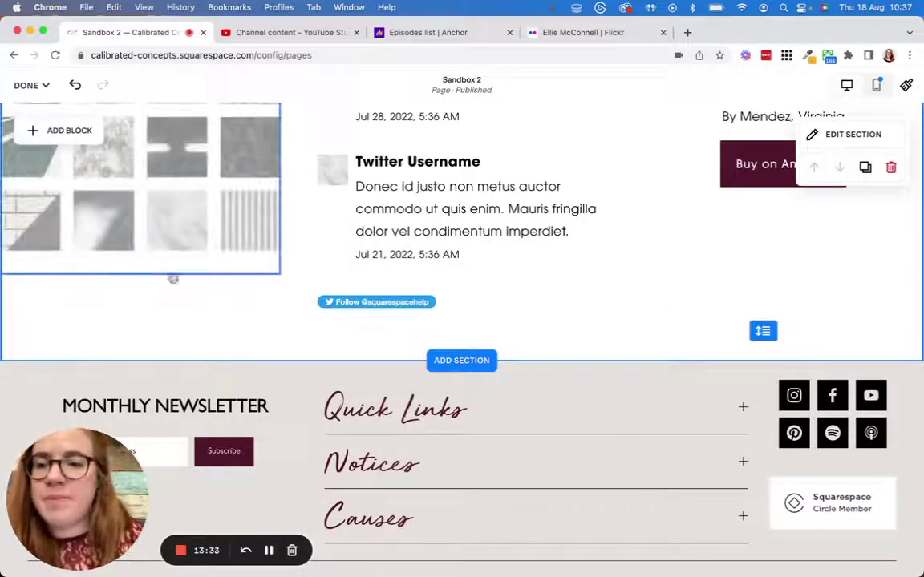
Add a SoundCloud integration block to the section and place it below the Amazon book listing.
click(69, 130)
scroll(196, 388, down, 5)
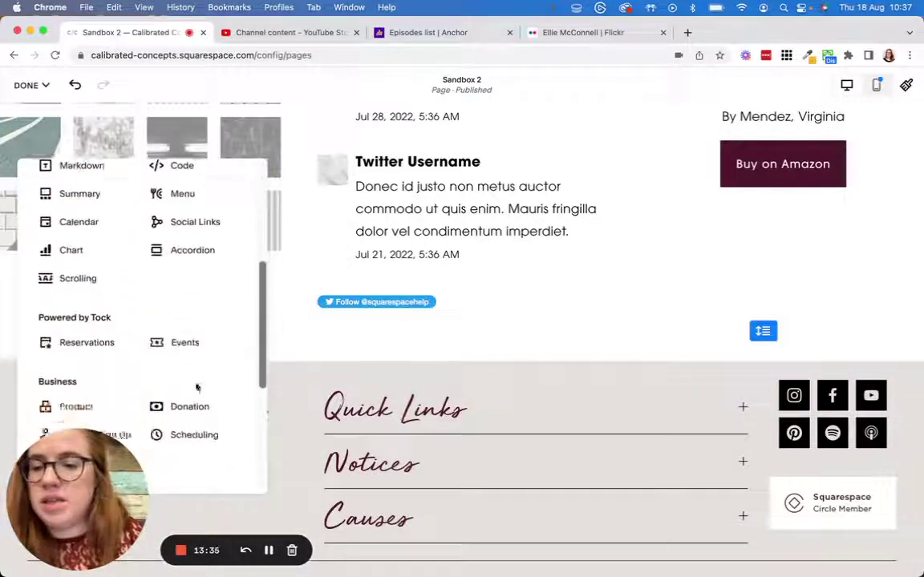
scroll(197, 388, down, 5)
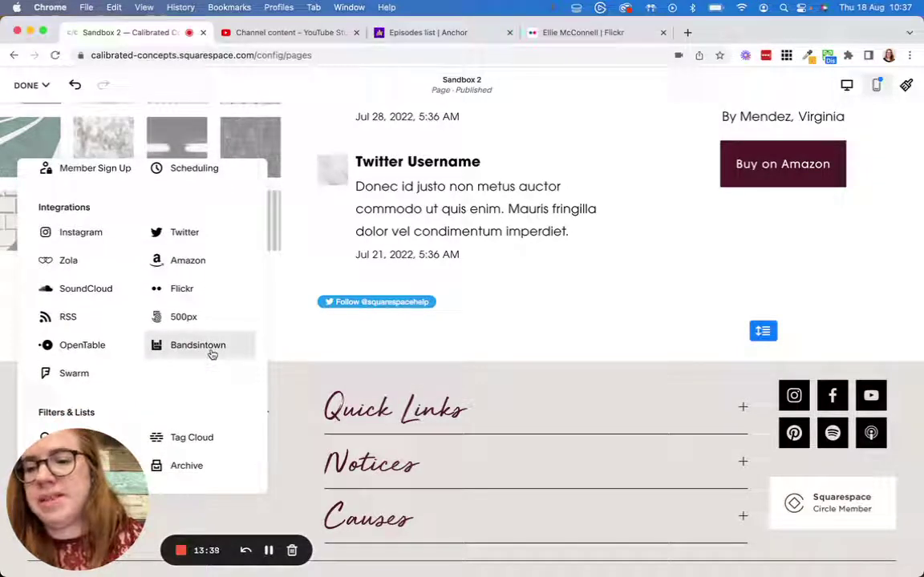
click(69, 288)
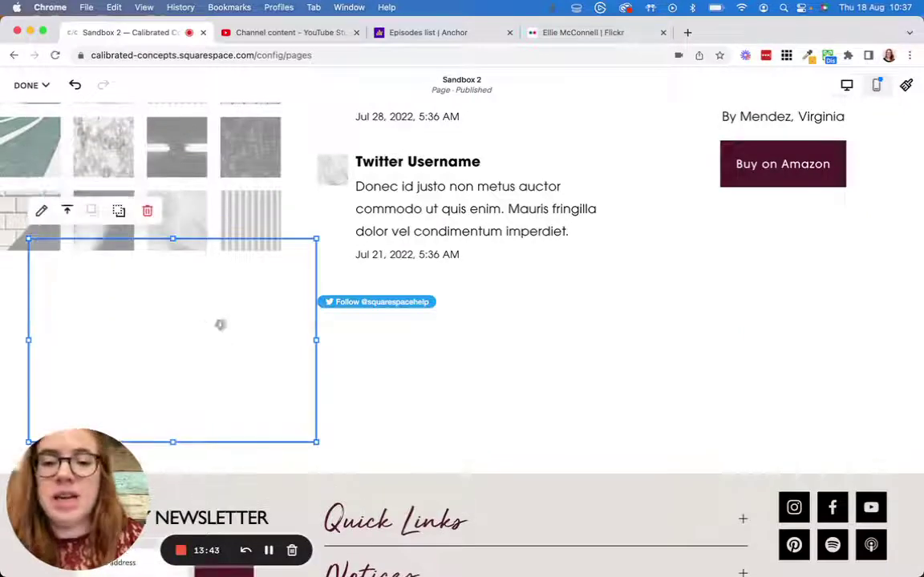
drag(221, 324, 765, 334)
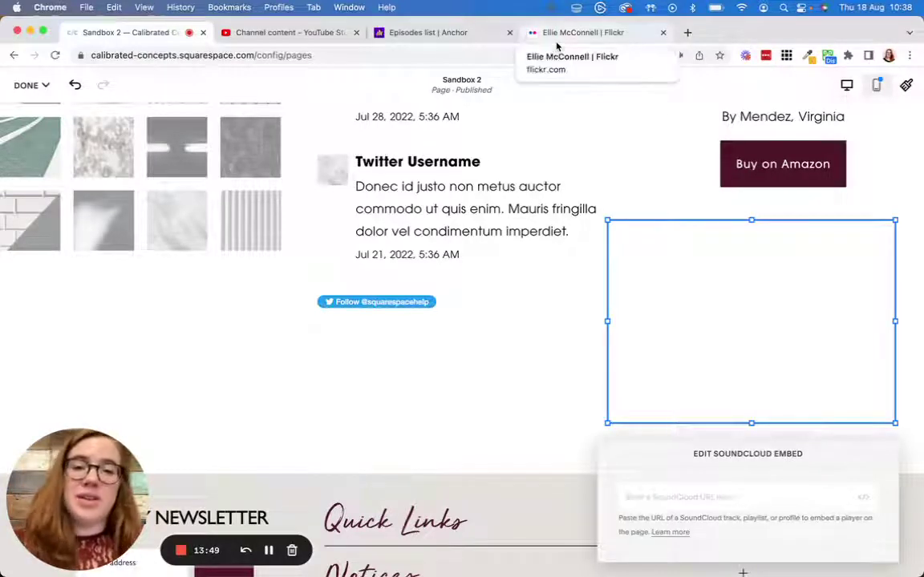
Search for soundcloud in a new browser tab and open the SoundCloud website.
click(688, 33)
text(soundle)
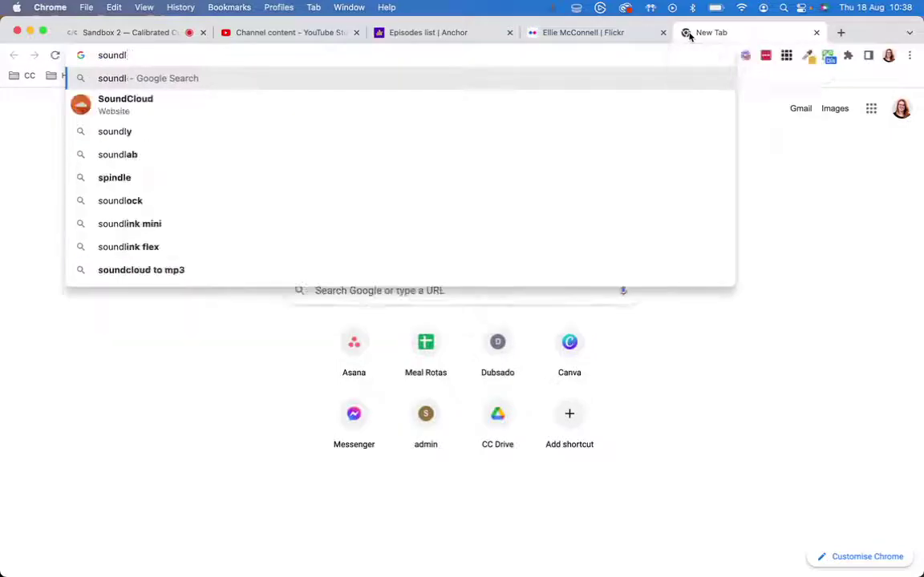
key(Down)
key(Return)
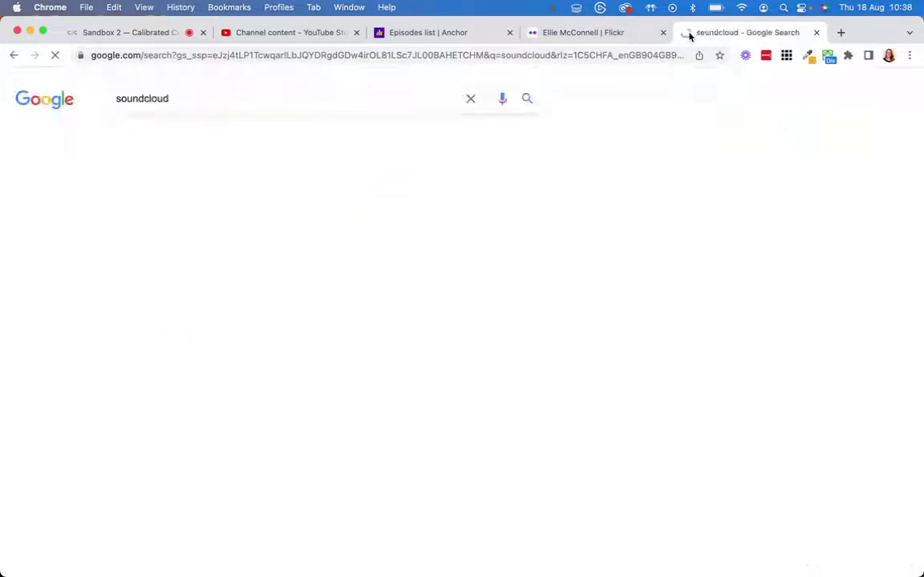
click(217, 211)
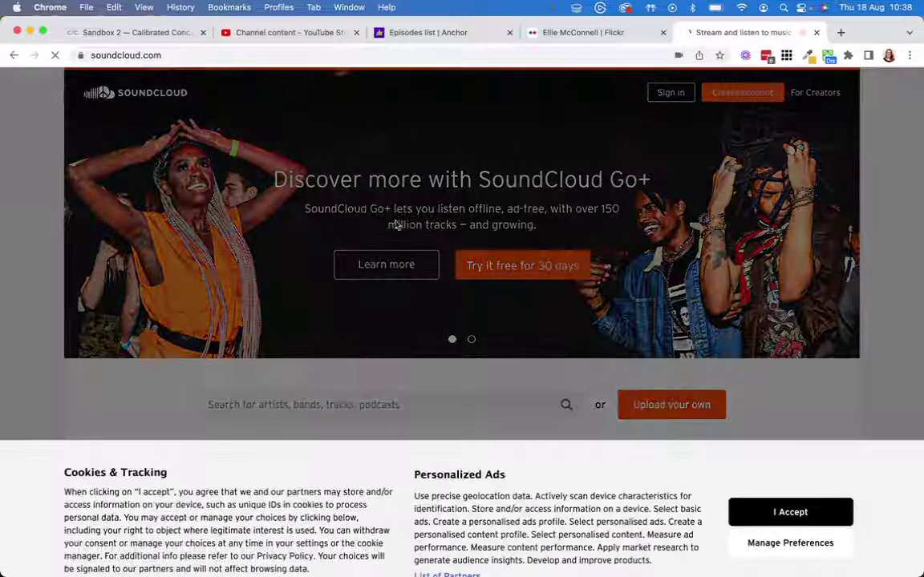
Accept SoundCloud's cookie notice and open the trending track "B.O.T.A. (Baddest Of Them All)".
scroll(561, 321, down, 4)
click(818, 484)
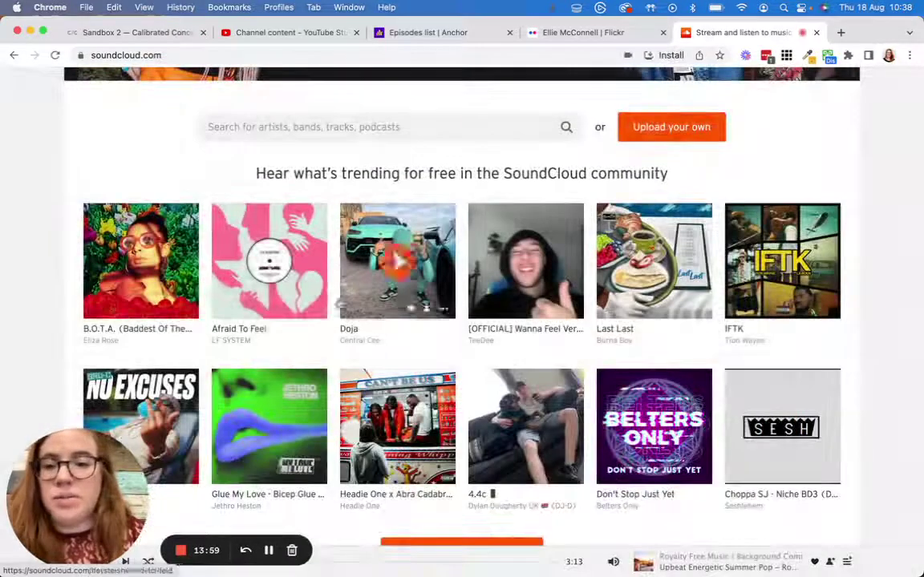
click(165, 292)
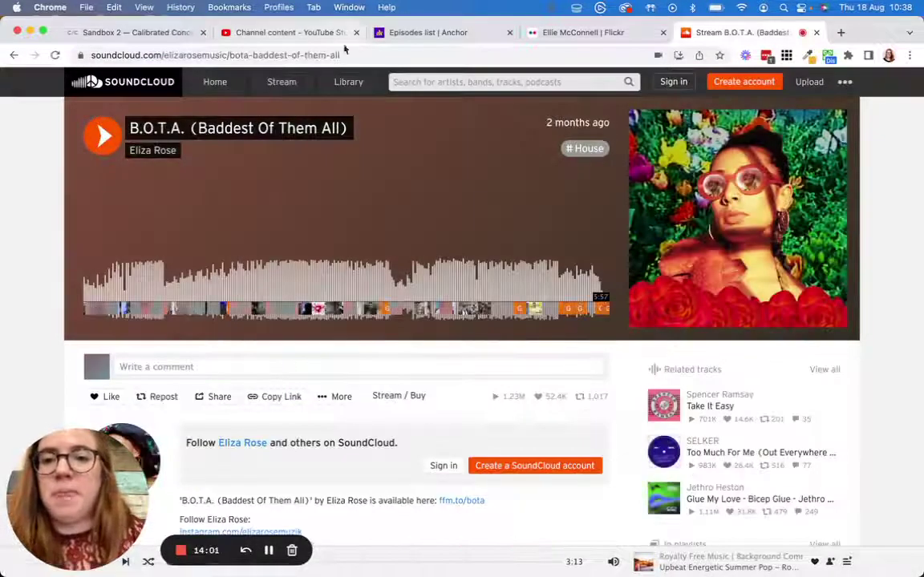
Copy the track's web address and embed it in the SoundCloud block on the Squarespace page.
click(723, 51)
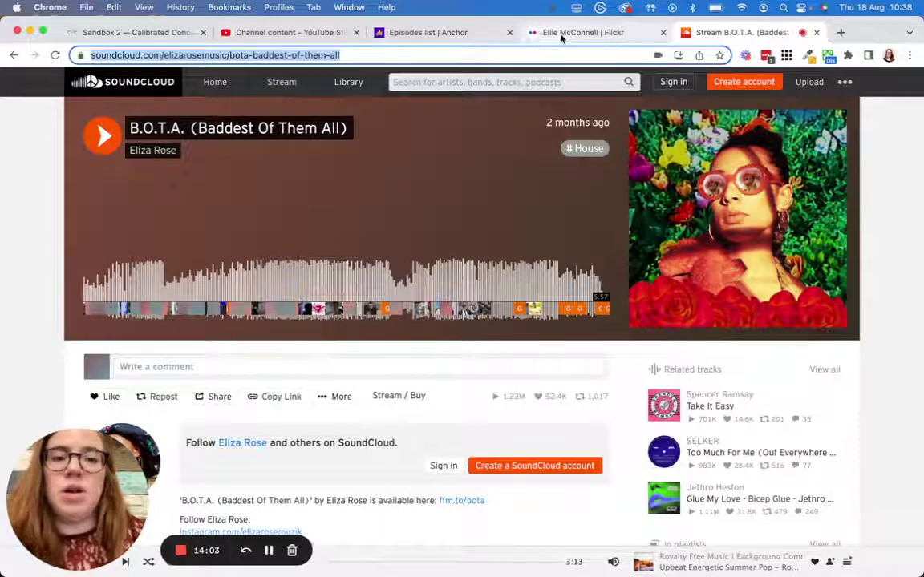
key(super+c)
click(561, 32)
click(155, 32)
key(super+v)
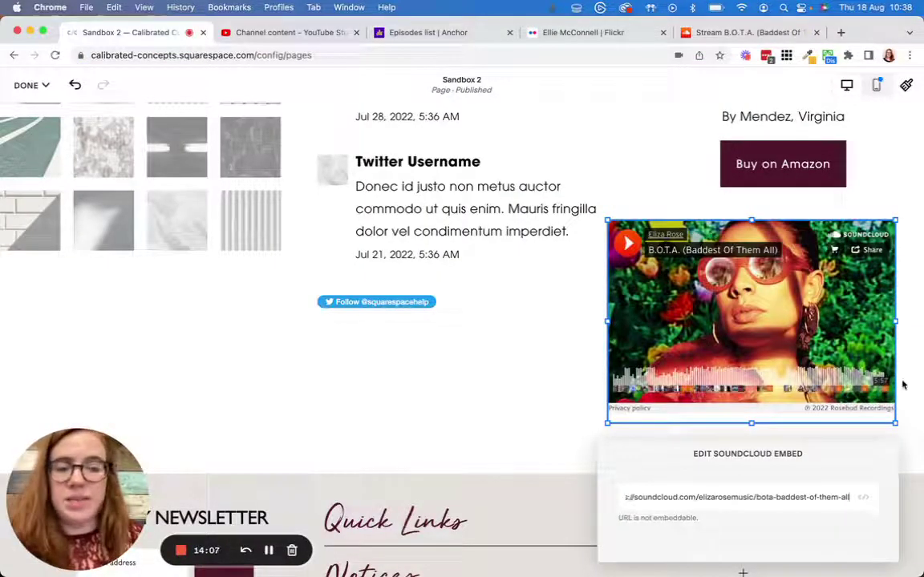
click(718, 32)
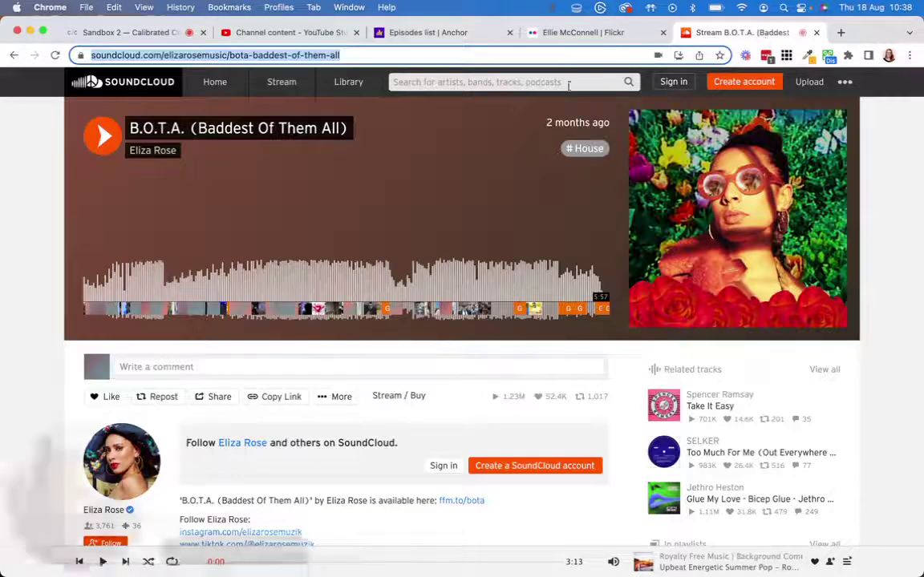
click(157, 150)
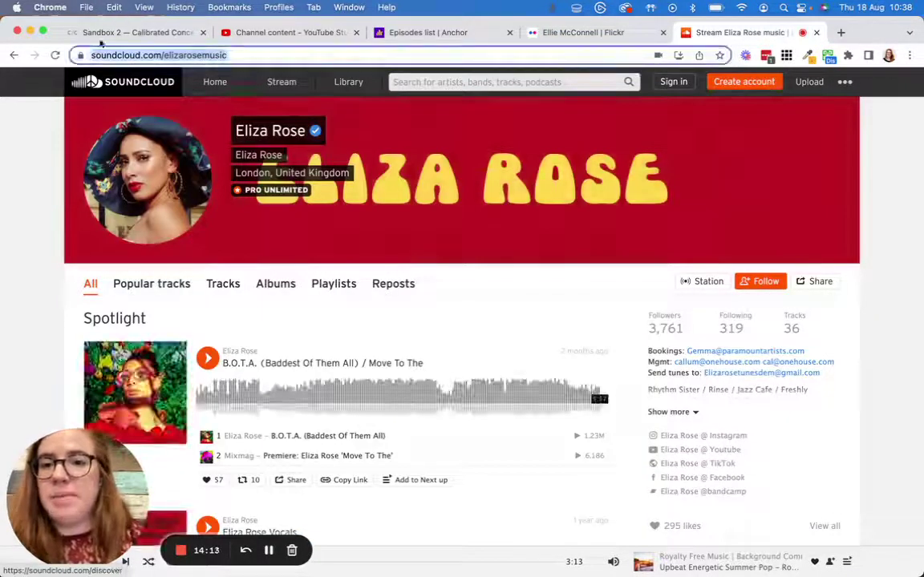
click(88, 32)
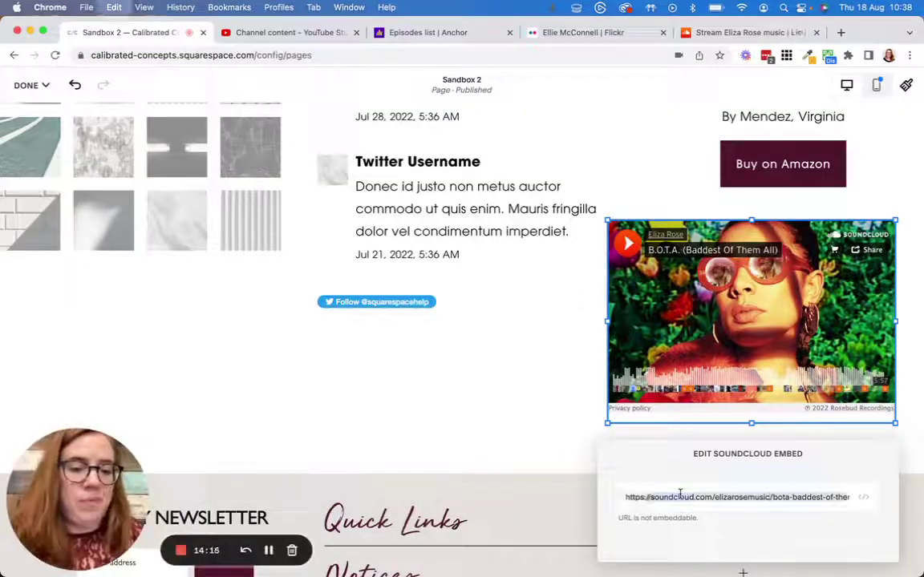
key(super+v)
Stretch the SoundCloud block downward to make it taller and return to the Embed Block heading.
scroll(763, 369, down, 1)
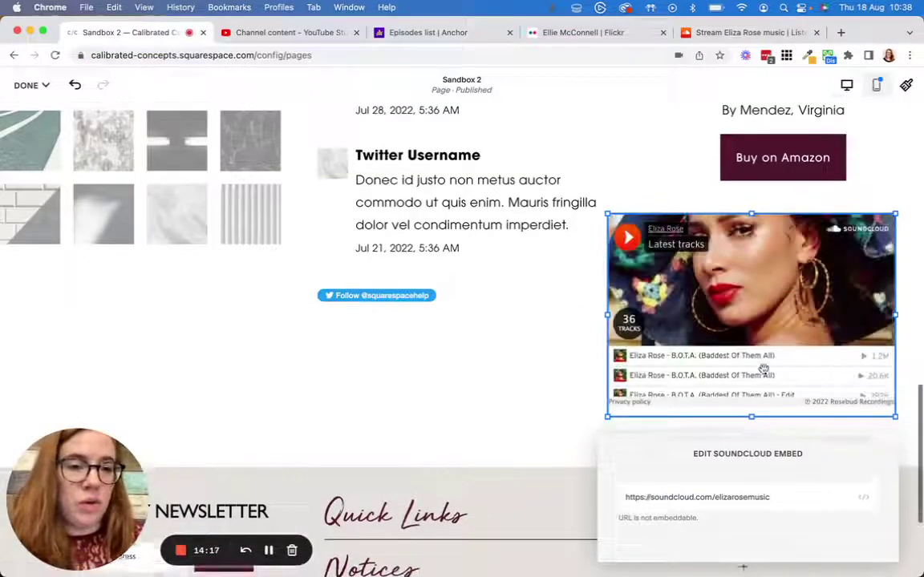
scroll(764, 369, down, 3)
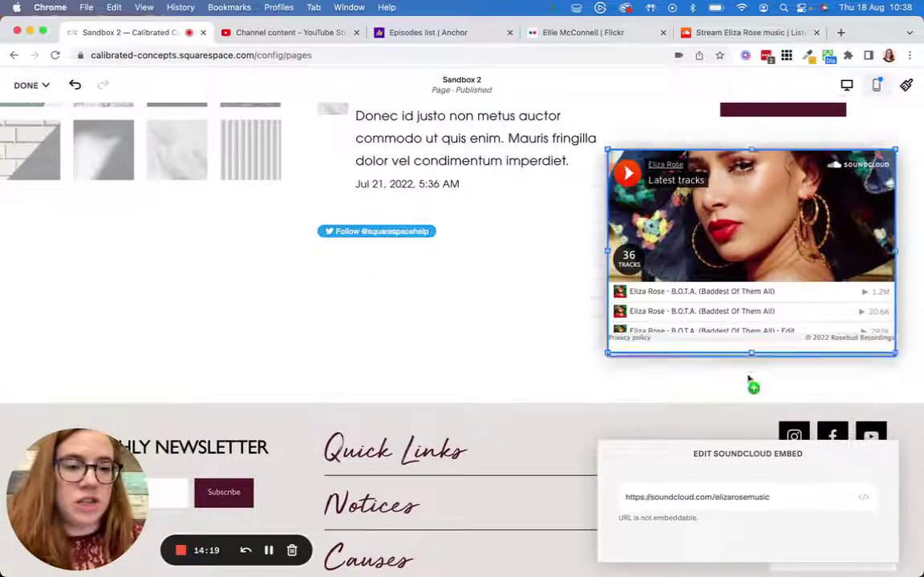
drag(748, 379, 762, 446)
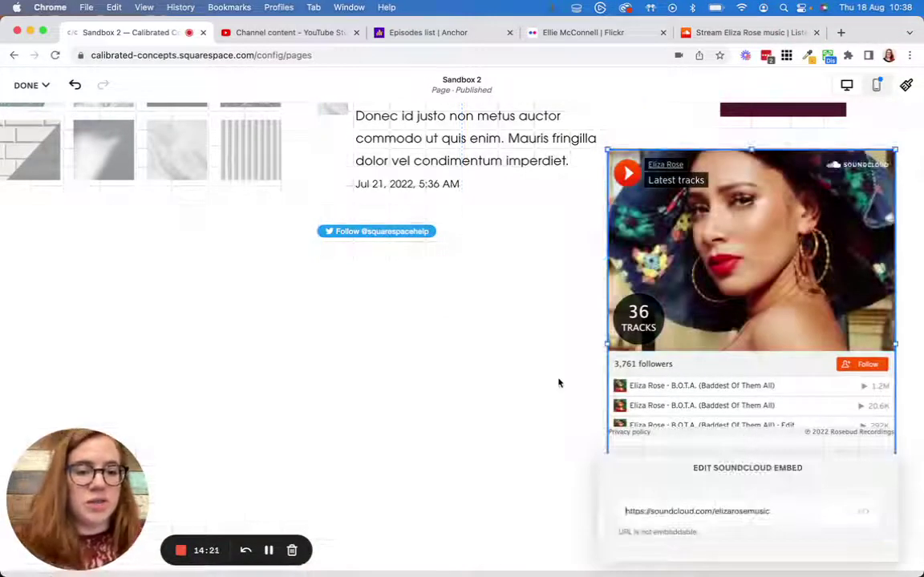
scroll(562, 383, up, 10)
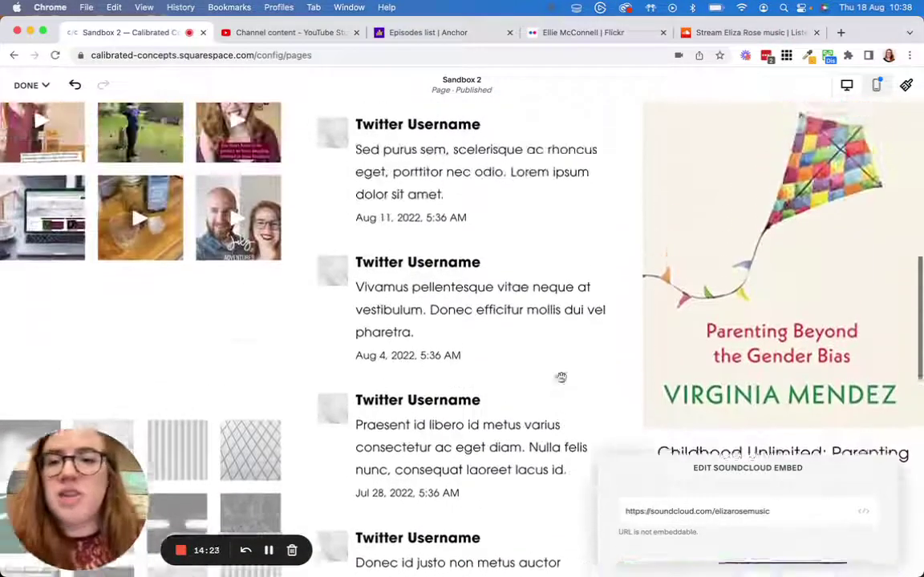
scroll(241, 201, up, 10)
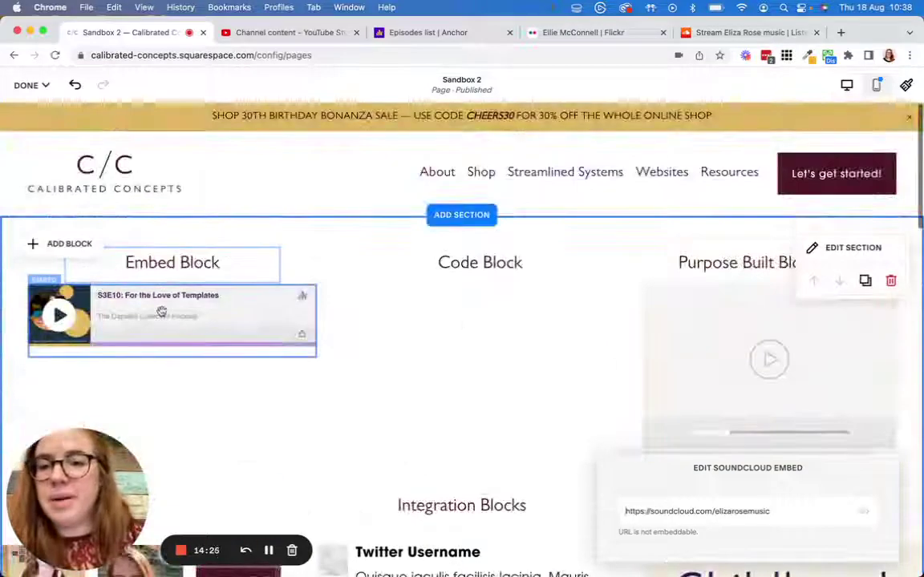
double_click(161, 312)
key(super+a)
key(super+v)
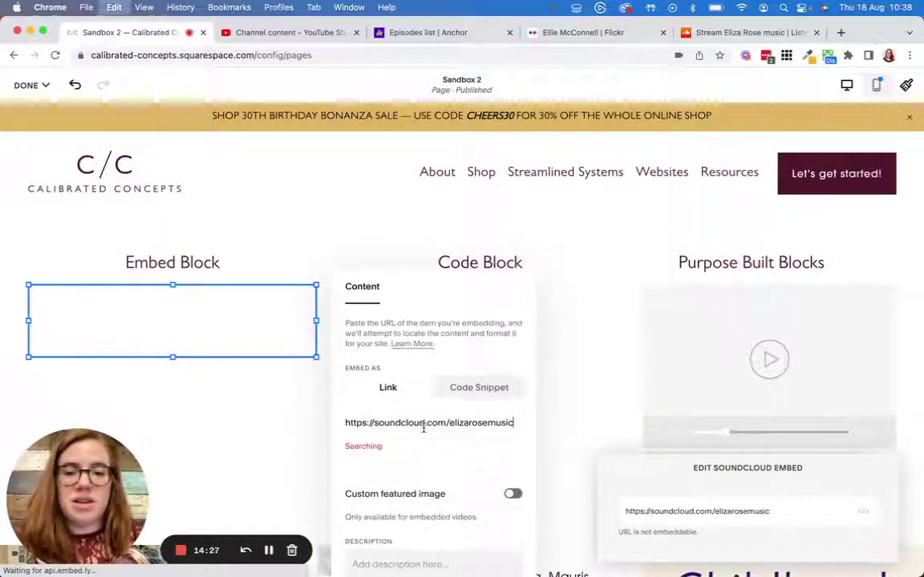
scroll(257, 340, down, 5)
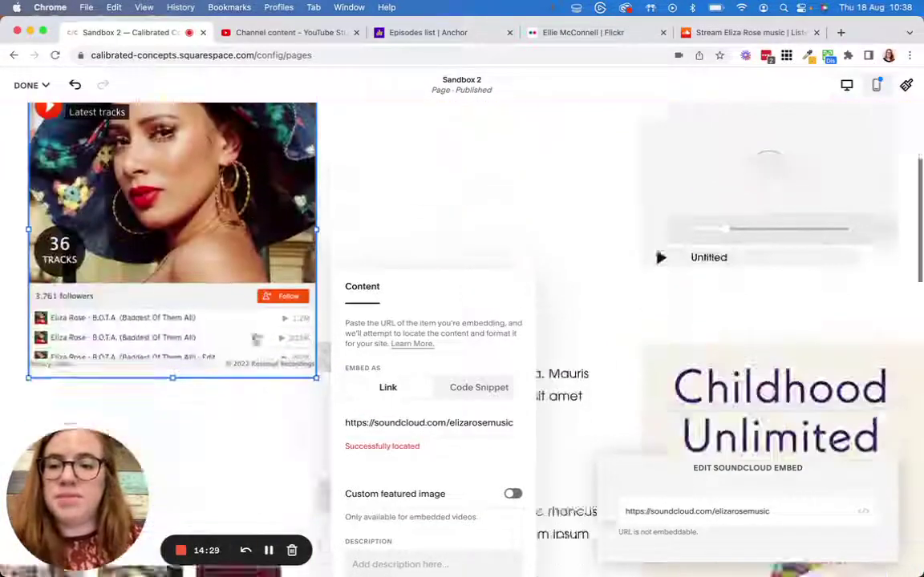
scroll(257, 340, up, 3)
scroll(257, 340, up, 3)
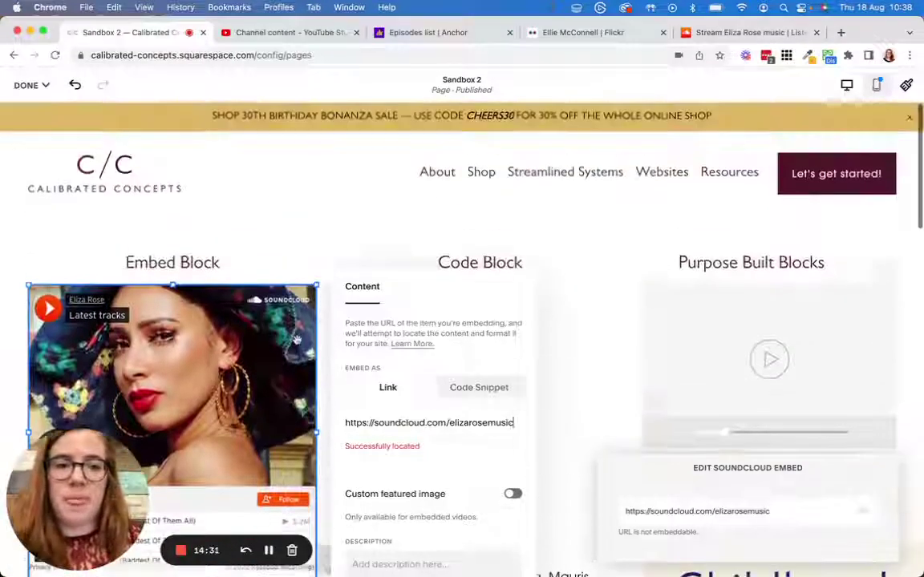
scroll(361, 284, down, 1)
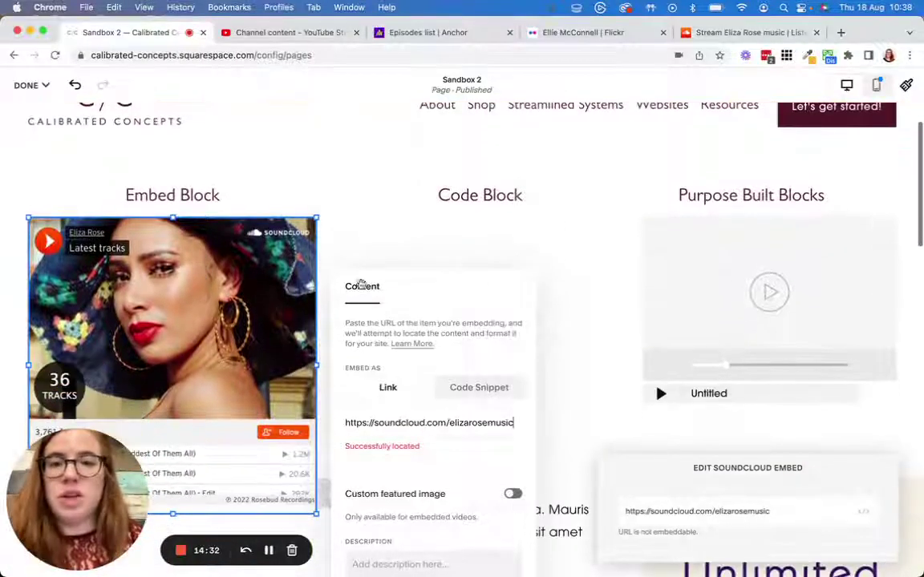
Get the iframe embed code for the spotlight release "B.O.T.A. (Baddest Of Them All) / Move To The" on the artist's SoundCloud profile.
click(720, 34)
scroll(573, 334, down, 2)
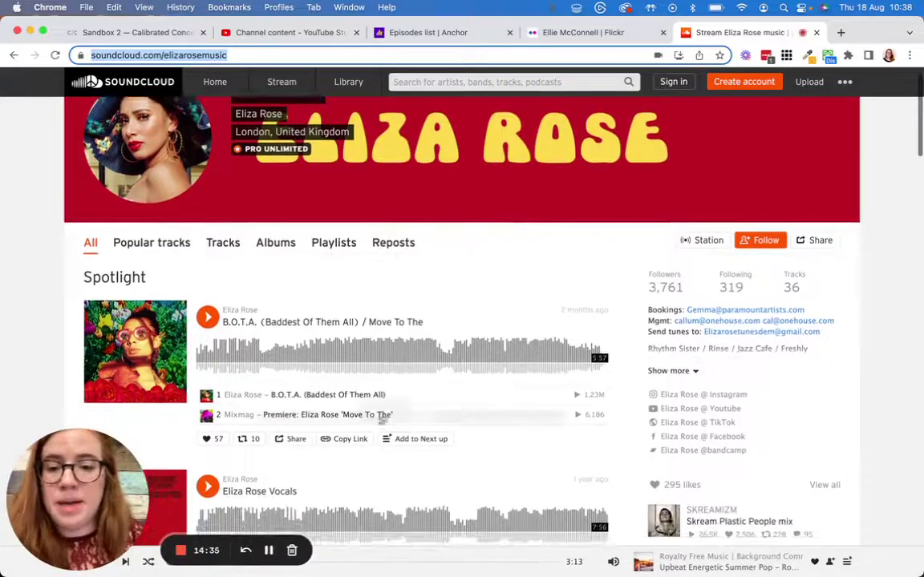
click(296, 440)
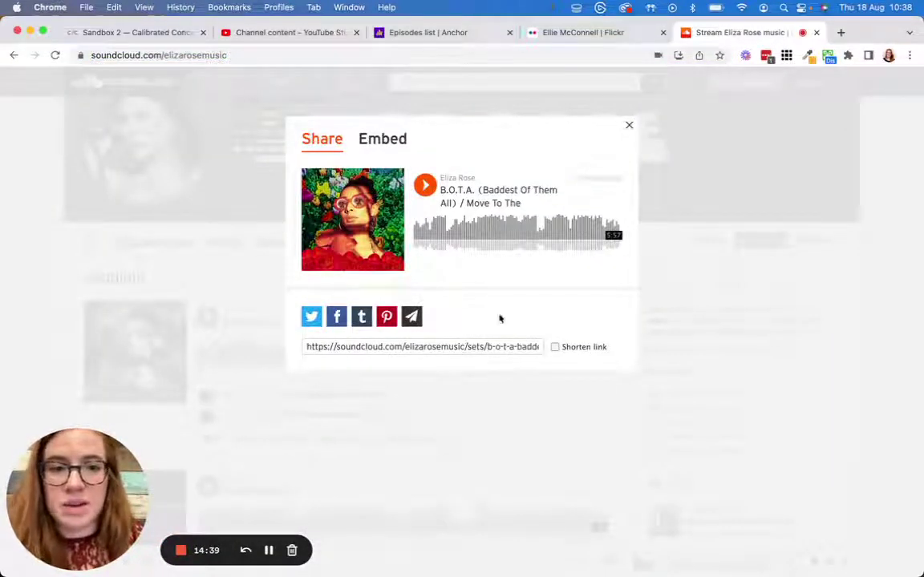
click(385, 140)
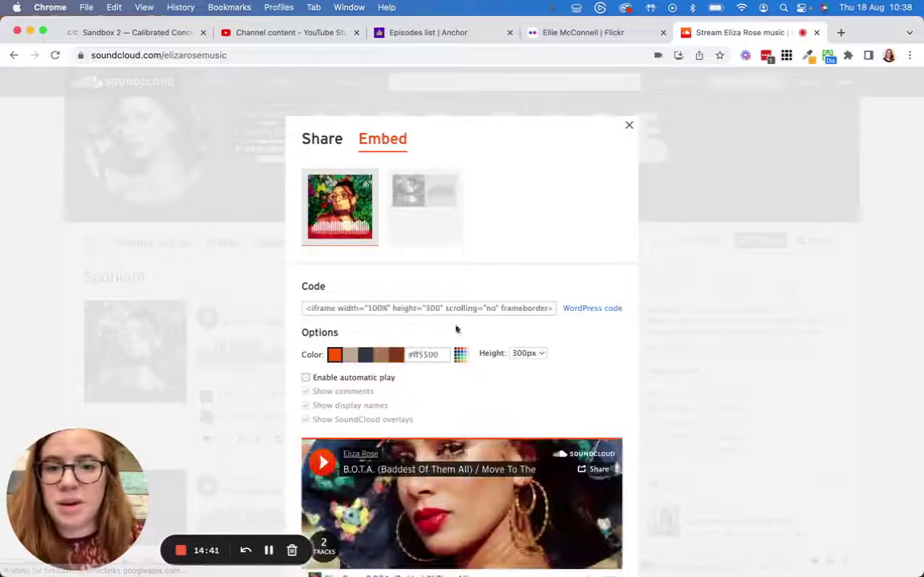
scroll(414, 355, down, 3)
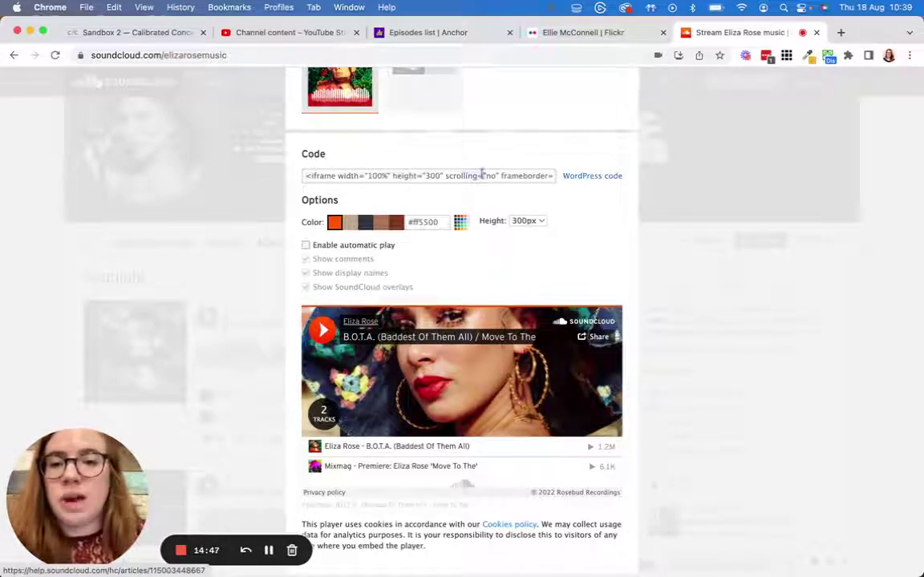
click(481, 174)
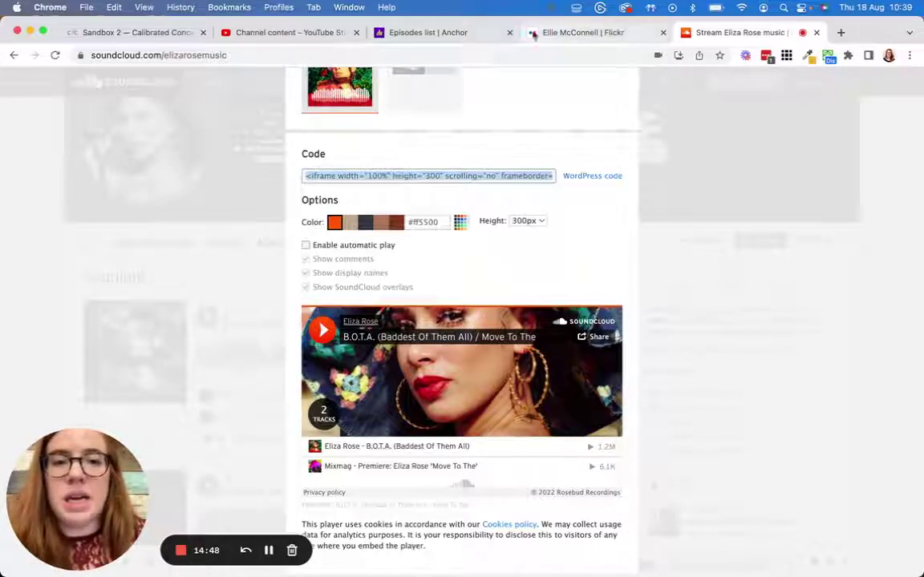
Return to the Squarespace page, close the open block editors and add a code block beneath the Code Block heading.
click(172, 32)
scroll(511, 215, up, 2)
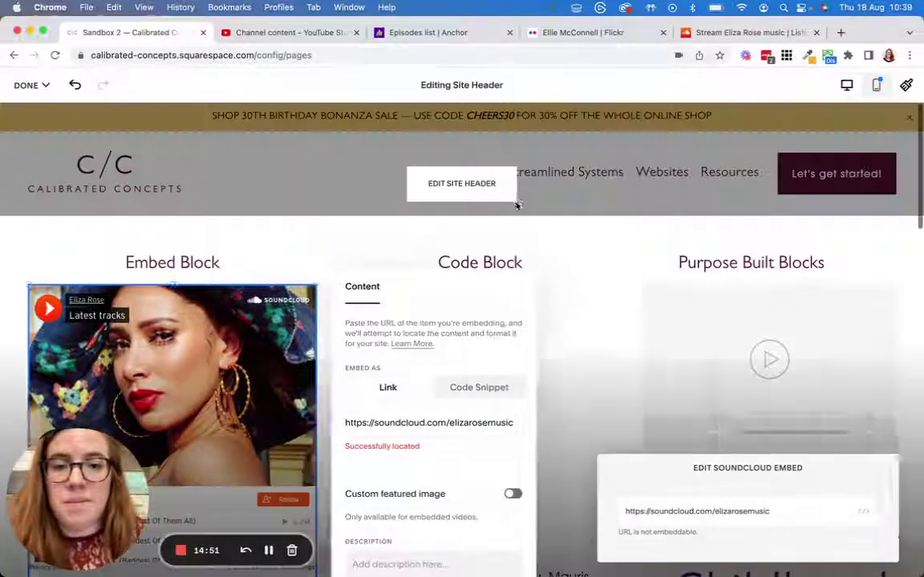
click(516, 206)
click(470, 289)
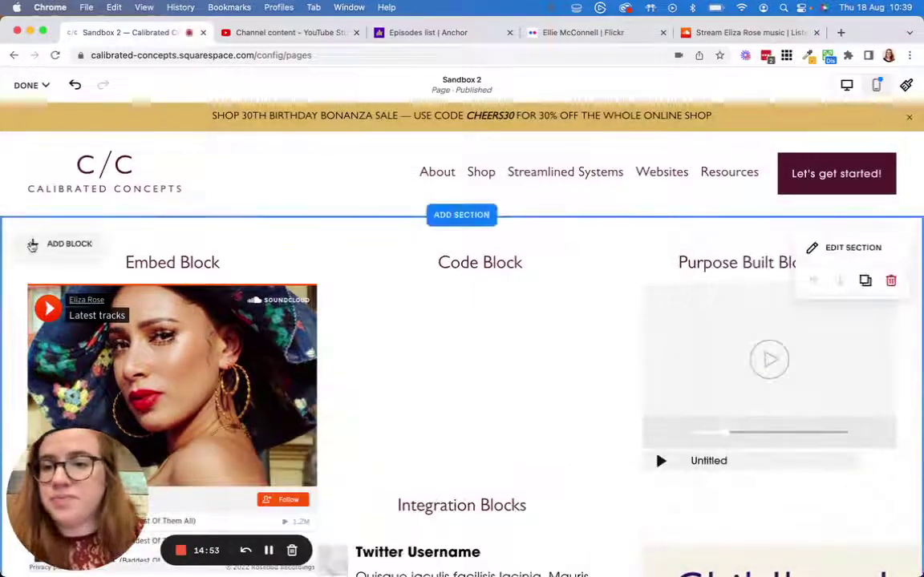
click(32, 246)
scroll(81, 356, down, 3)
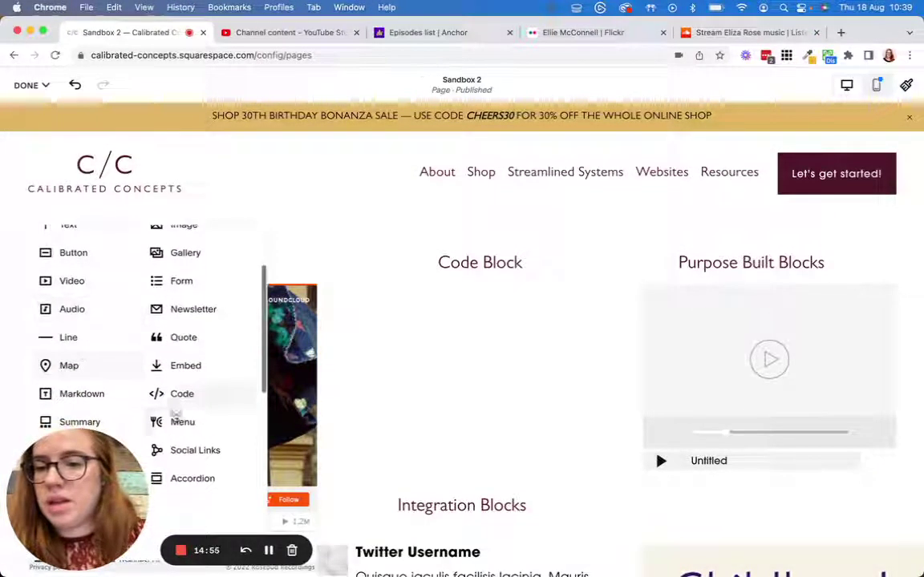
drag(181, 393, 393, 286)
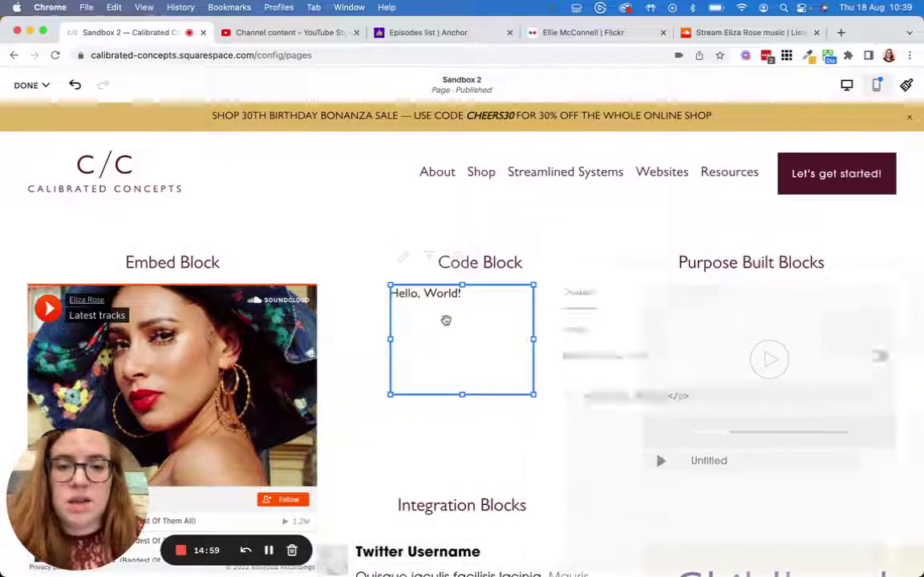
Replace the code block's "Hello, World!" placeholder with the copied SoundCloud iframe code and close its editor.
click(720, 412)
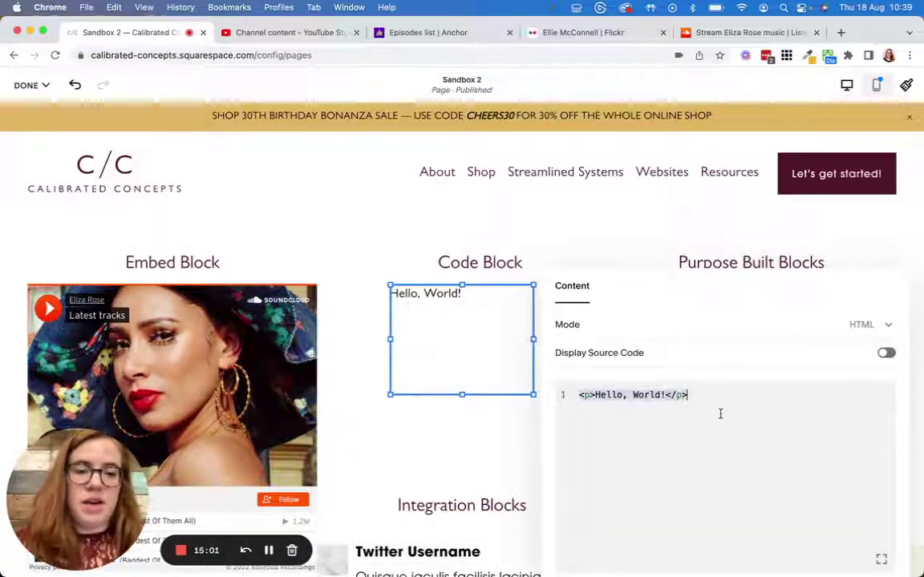
key(super+v)
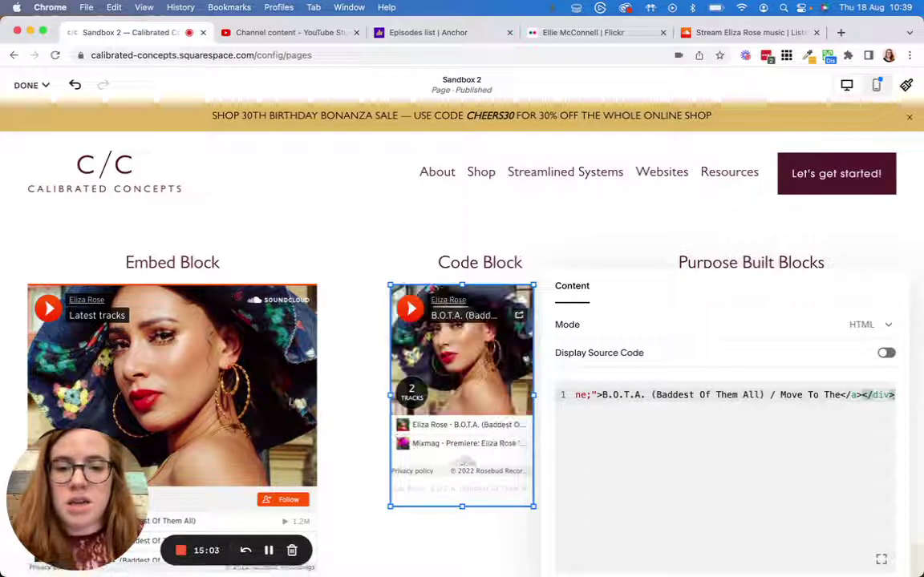
click(356, 362)
Widen the SoundCloud code block and shift it toward the embed block so it fills the column under its heading.
scroll(481, 336, down, 3)
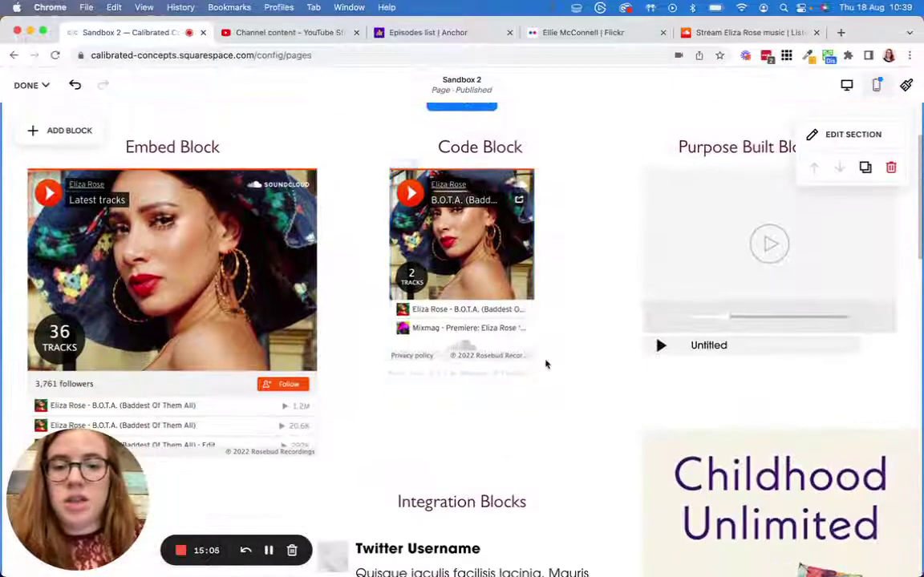
drag(534, 280, 567, 286)
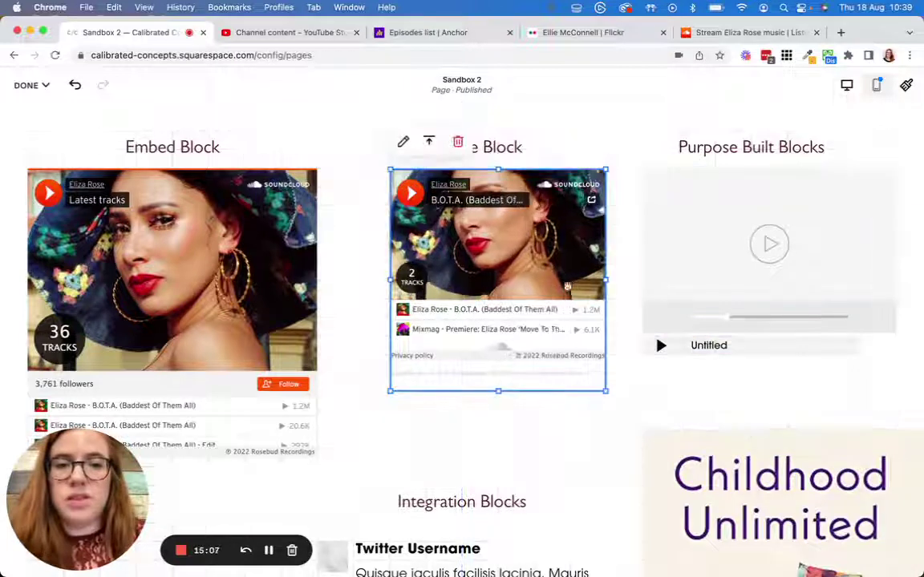
drag(460, 260, 423, 261)
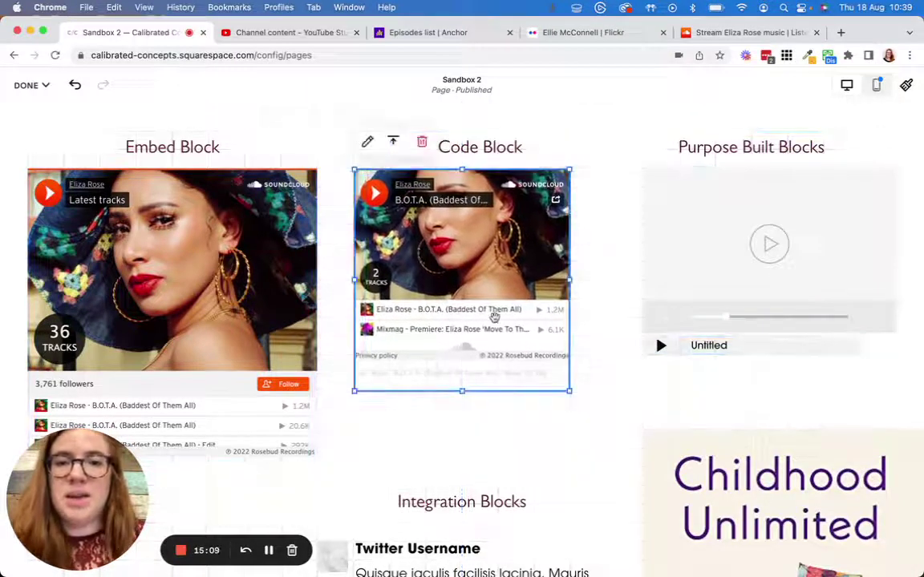
scroll(519, 227, down, 1)
drag(520, 227, 521, 227)
scroll(562, 216, down, 2)
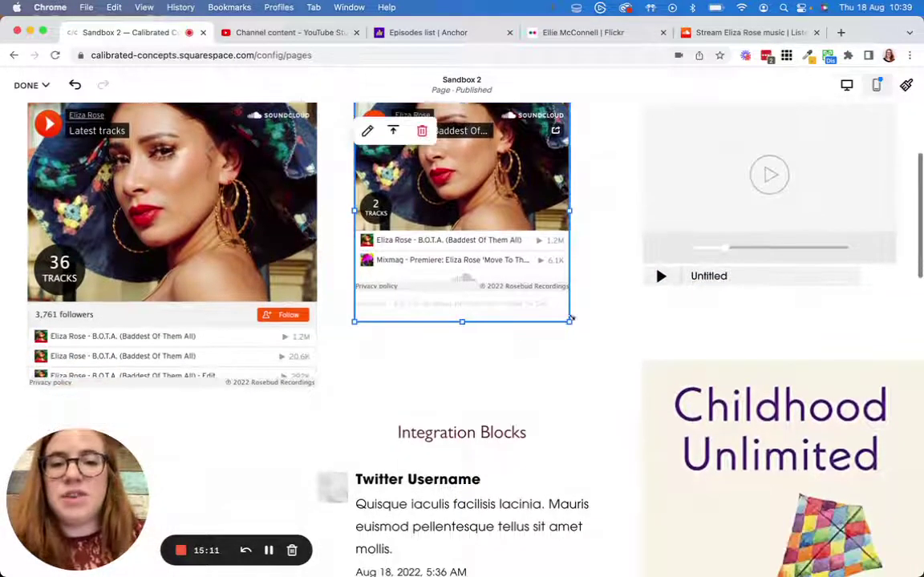
drag(570, 210, 606, 211)
scroll(523, 273, up, 6)
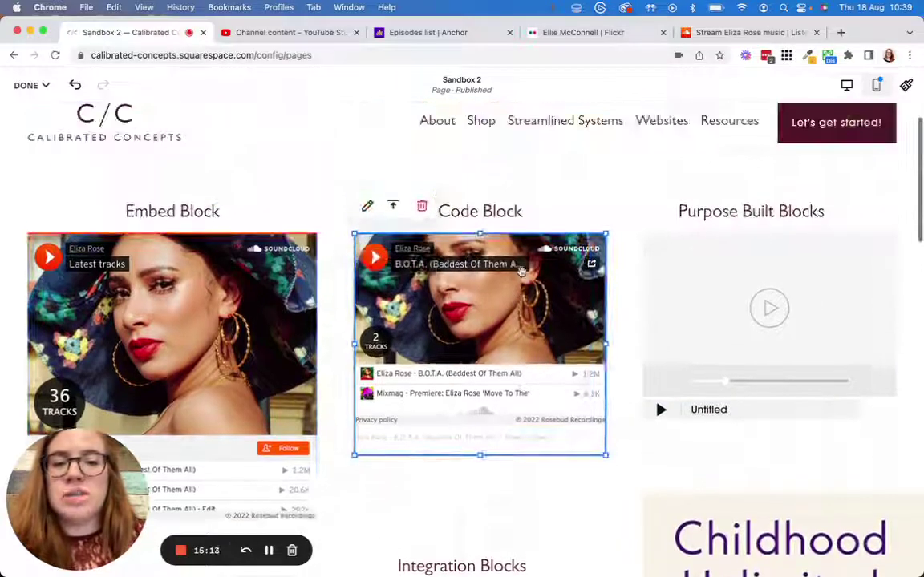
Compare the SoundCloud players in the embed block, the code block and the SoundCloud integration block across the page.
scroll(523, 274, down, 1)
scroll(535, 282, down, 15)
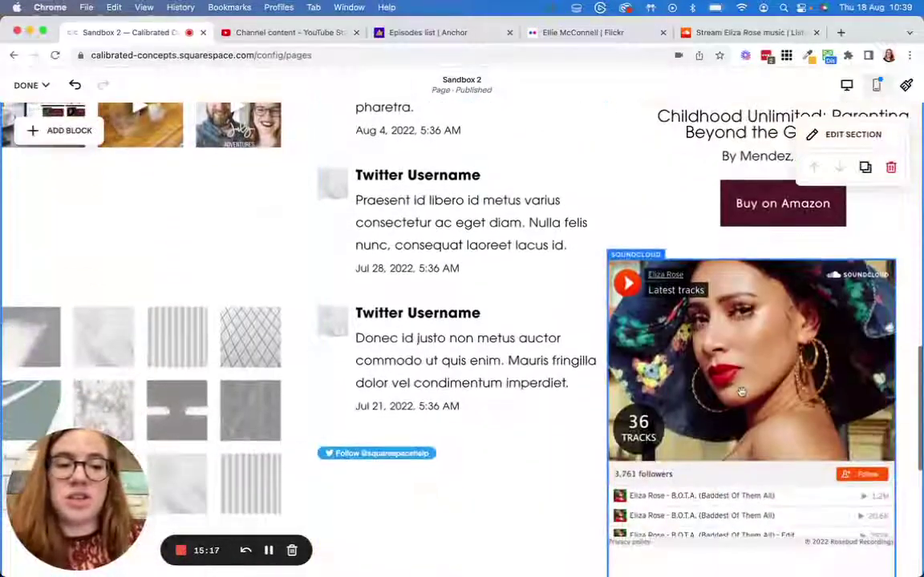
scroll(810, 403, up, 10)
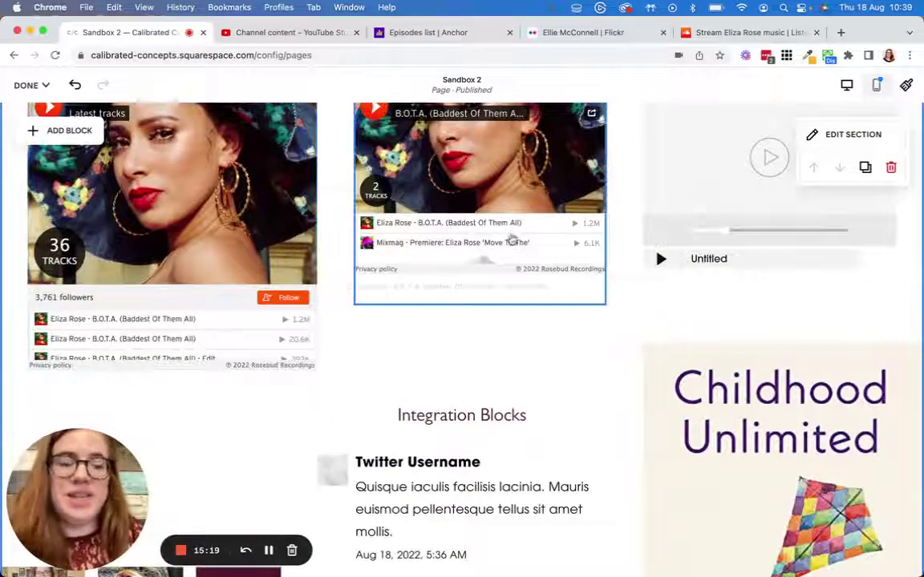
scroll(689, 278, down, 10)
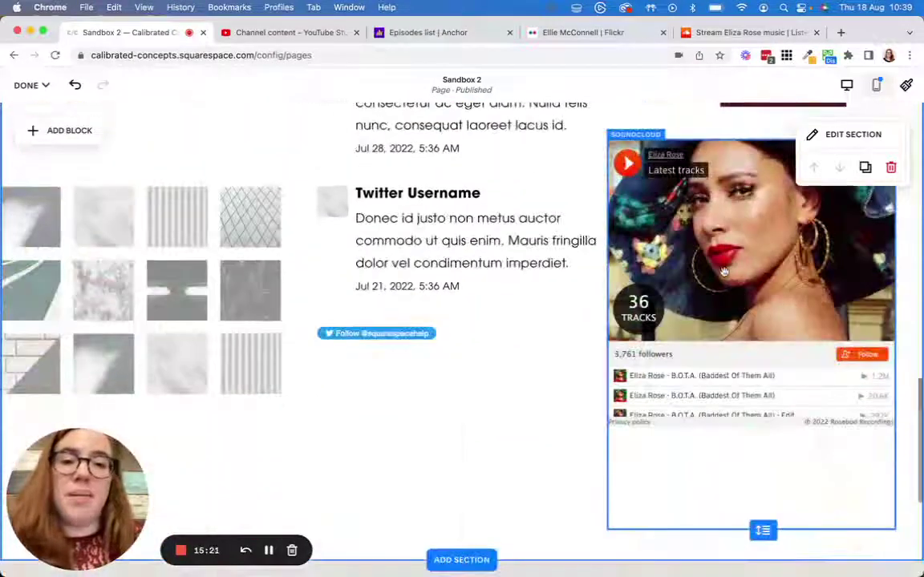
scroll(724, 273, up, 10)
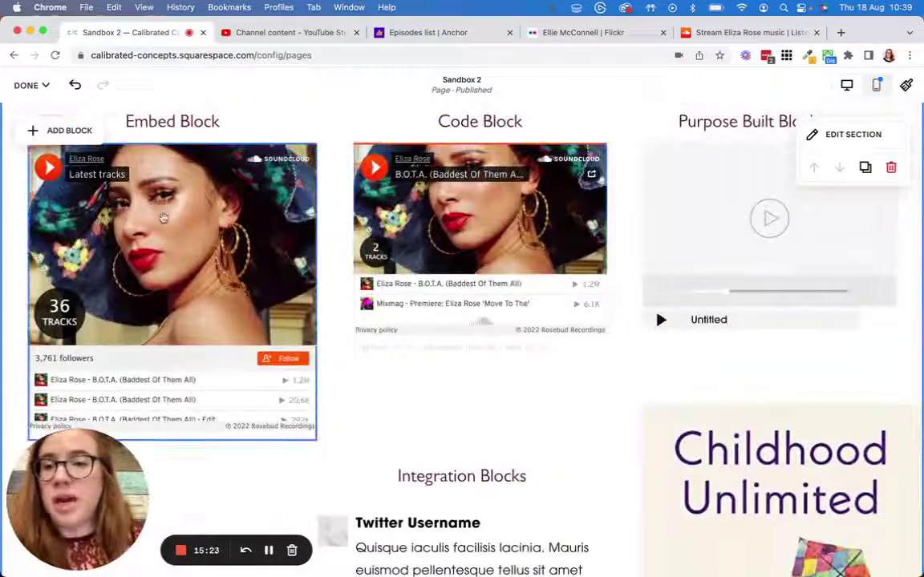
scroll(169, 228, down, 3)
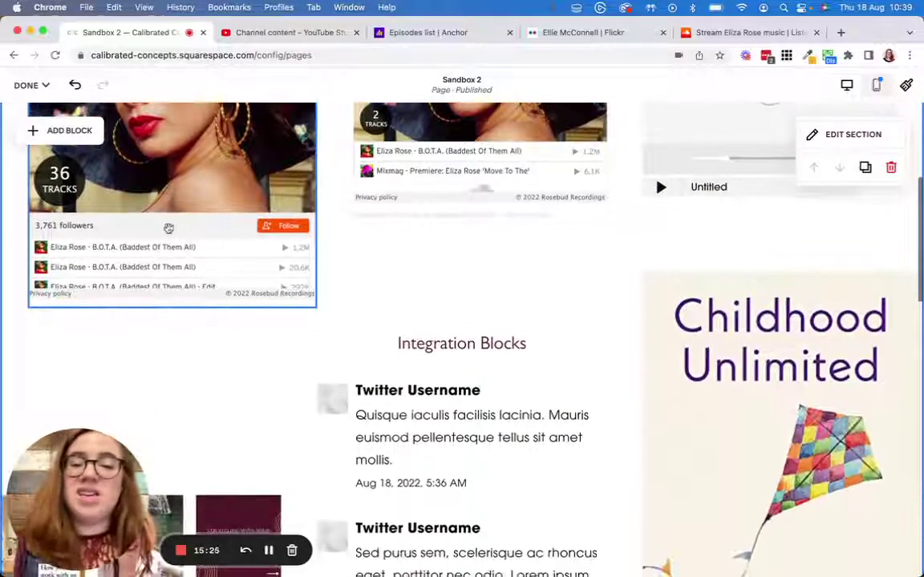
scroll(168, 228, up, 5)
scroll(169, 231, up, 1)
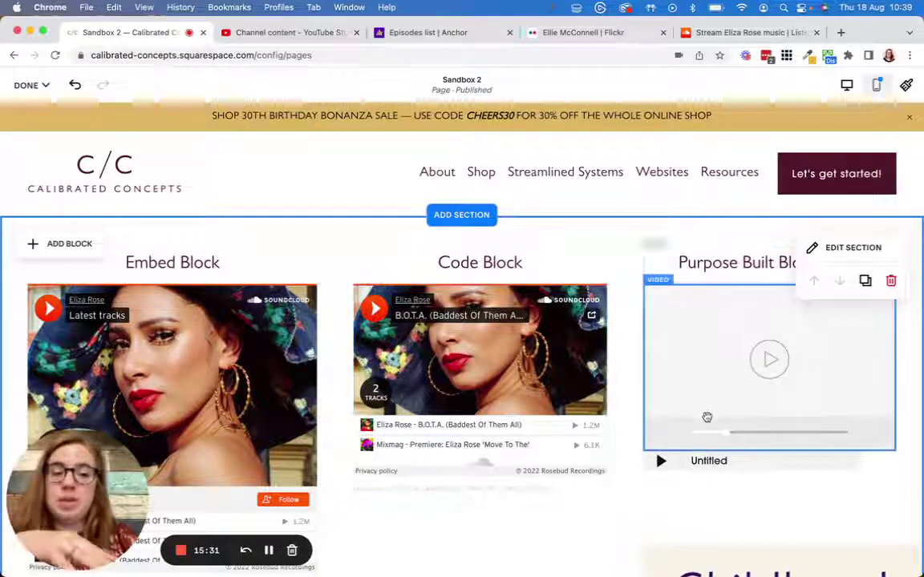
scroll(708, 417, down, 5)
scroll(274, 347, up, 5)
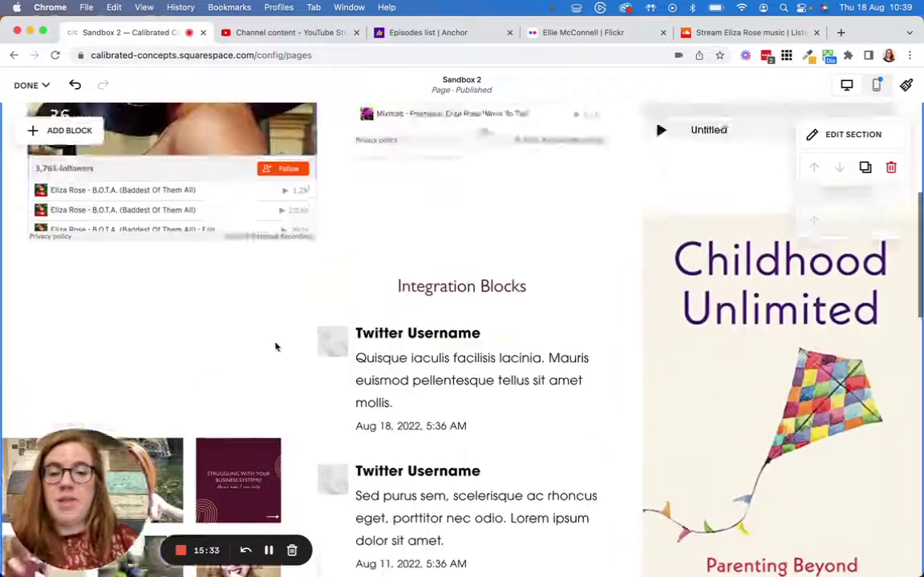